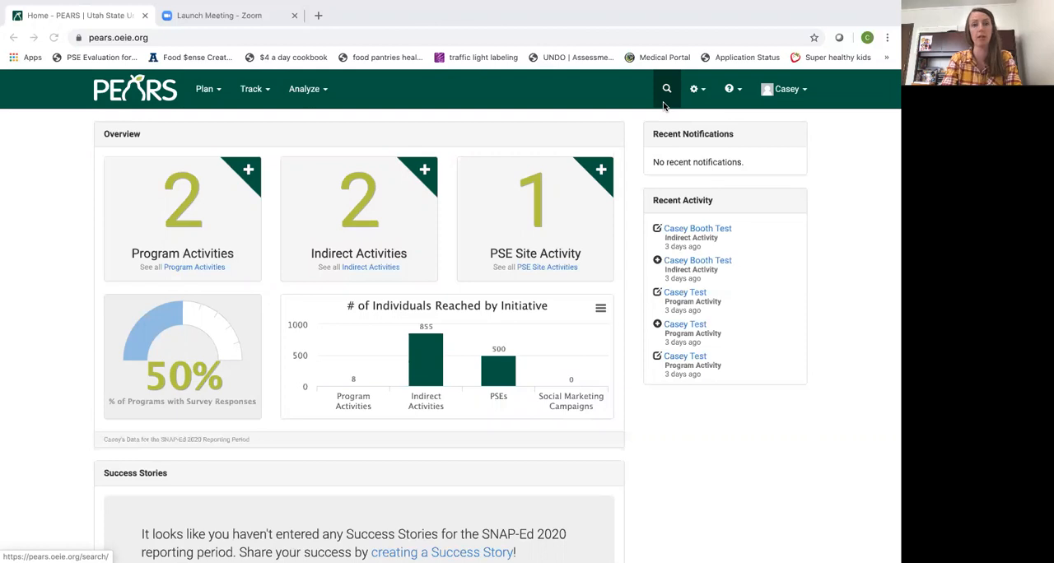
# Close the Zoom meeting launch page
pyautogui.click(294, 15)
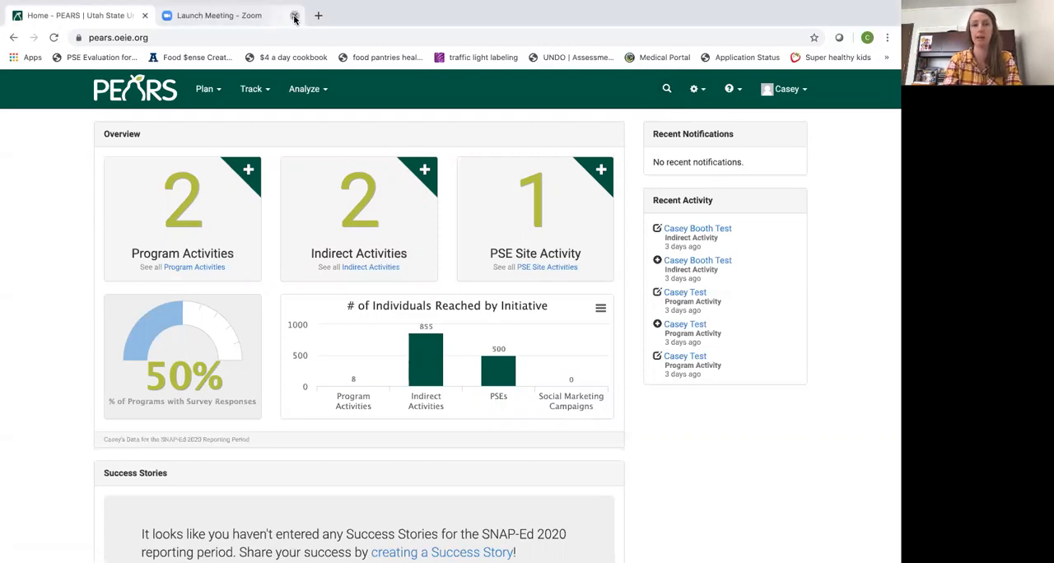
pyautogui.click(306, 89)
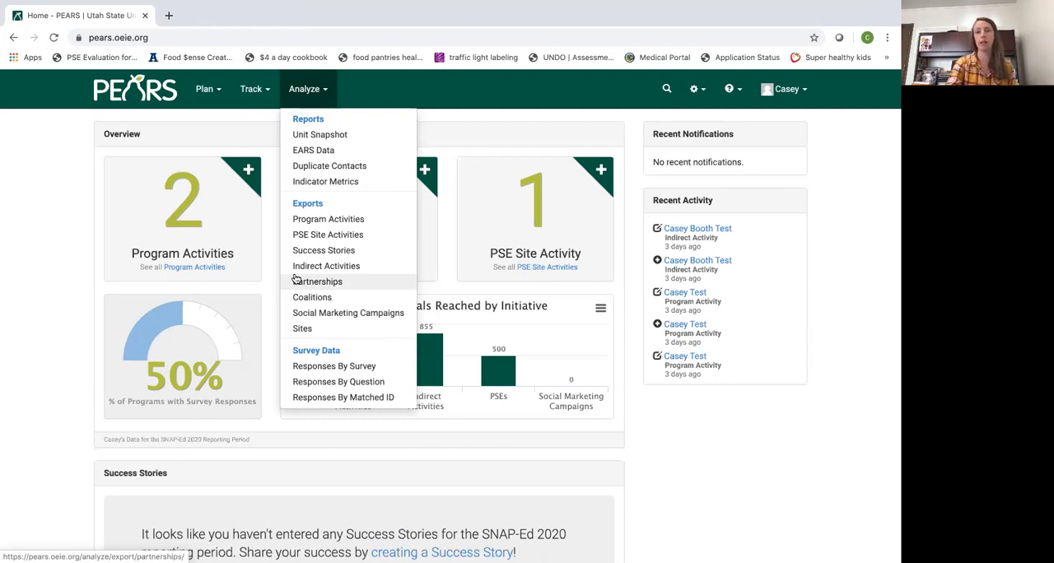
pyautogui.click(787, 466)
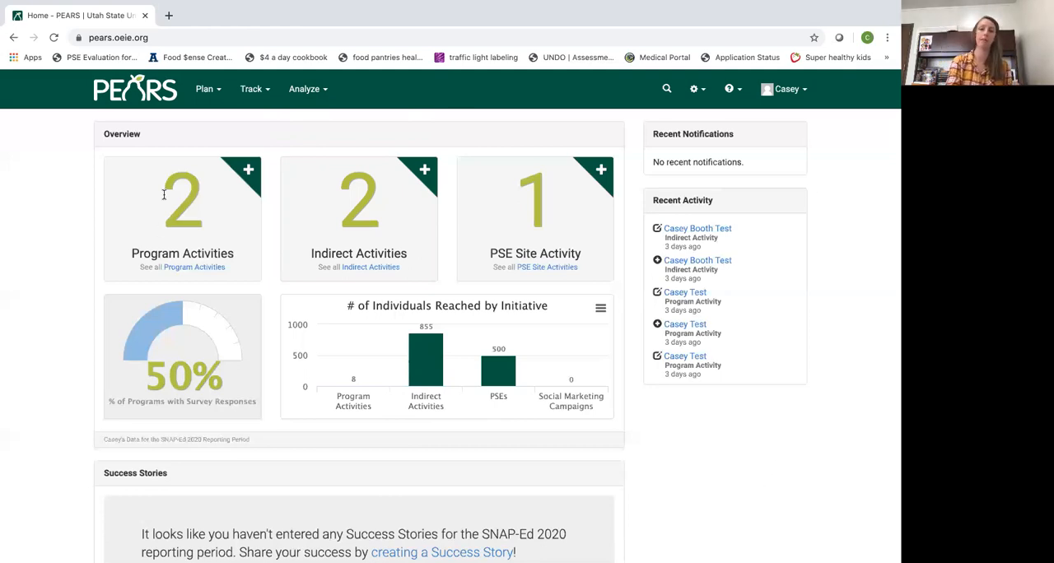
pyautogui.moveTo(214, 93)
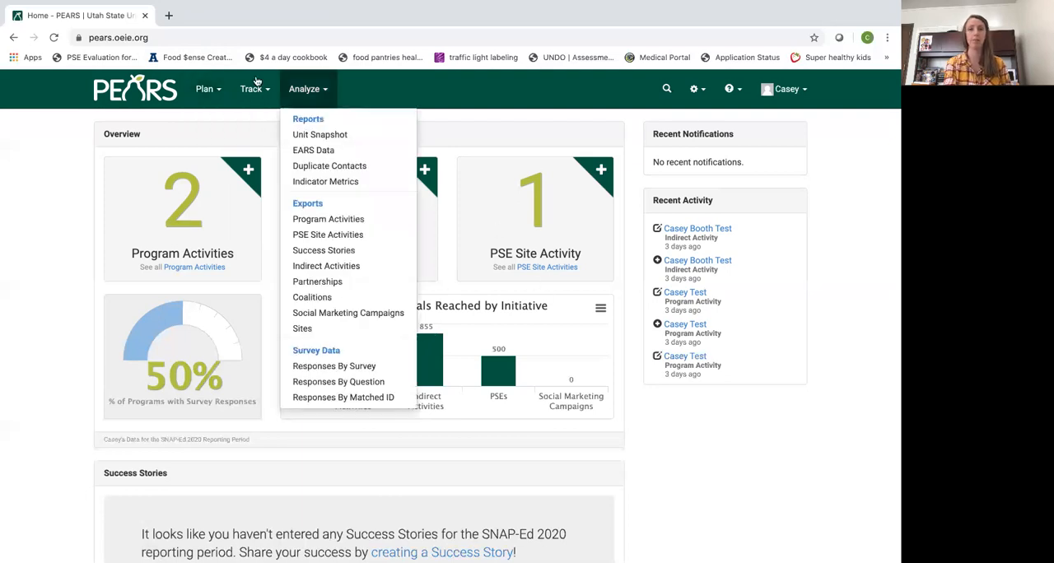
pyautogui.moveTo(257, 84)
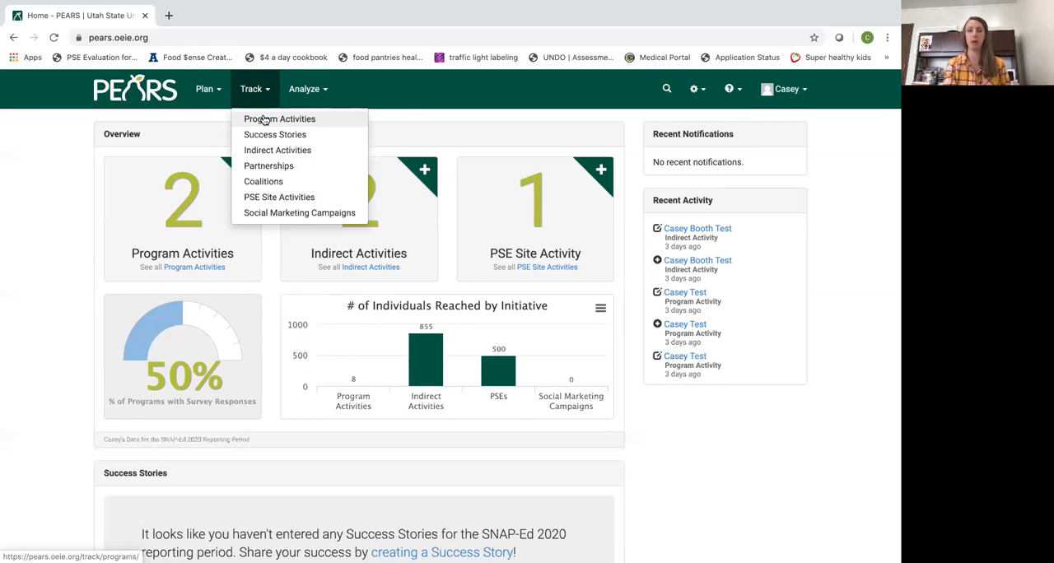
pyautogui.click(311, 88)
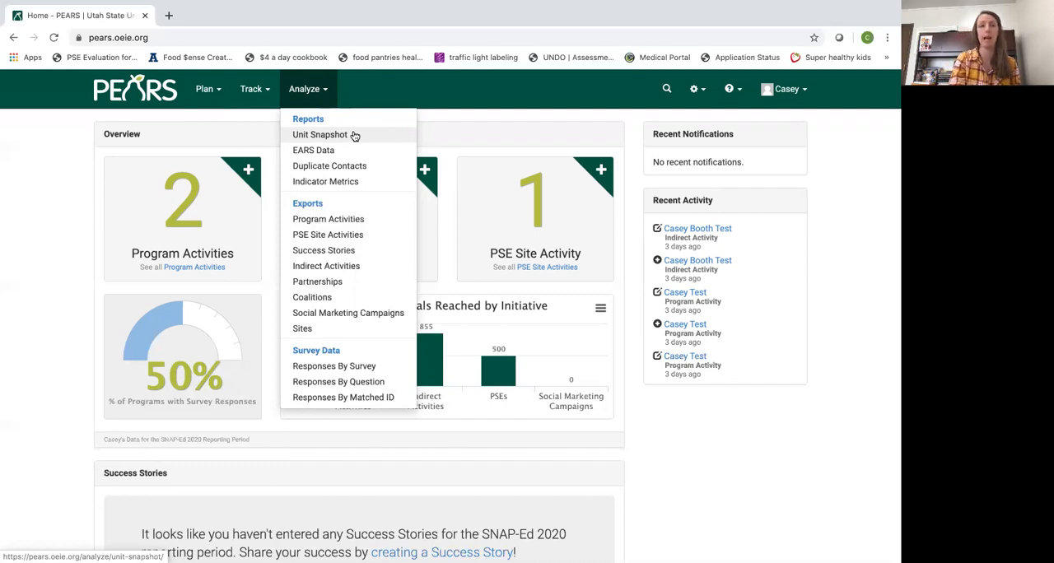
pyautogui.moveTo(259, 88)
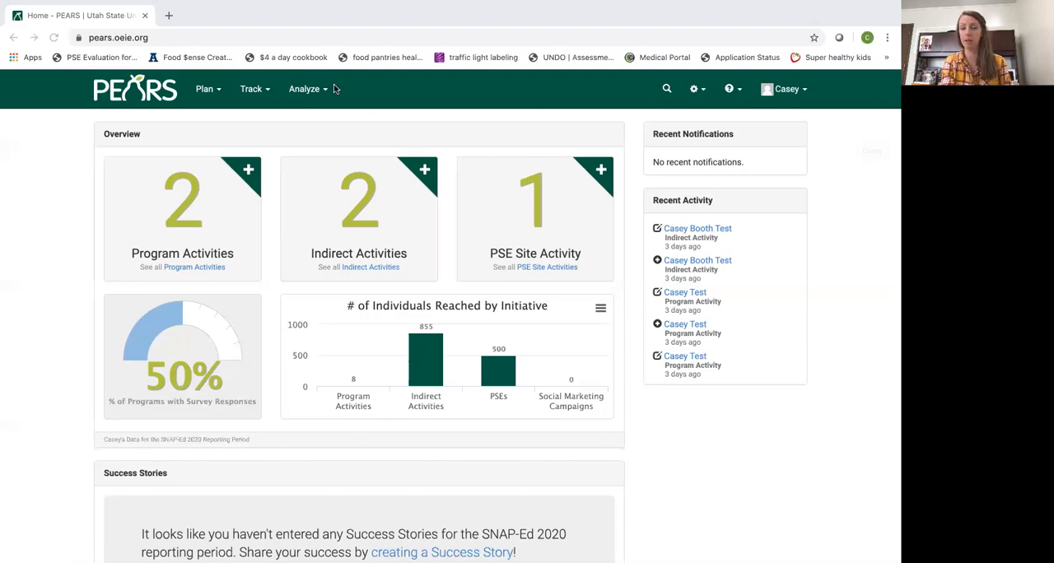
pyautogui.click(700, 95)
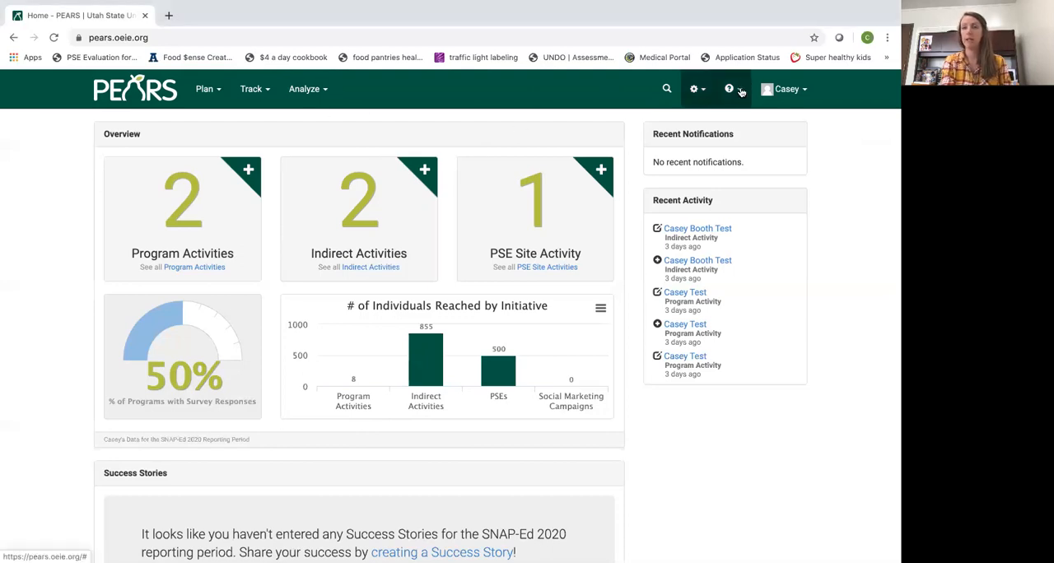
# Open the PEARS support portal and look through its help topics and contact information
pyautogui.click(740, 91)
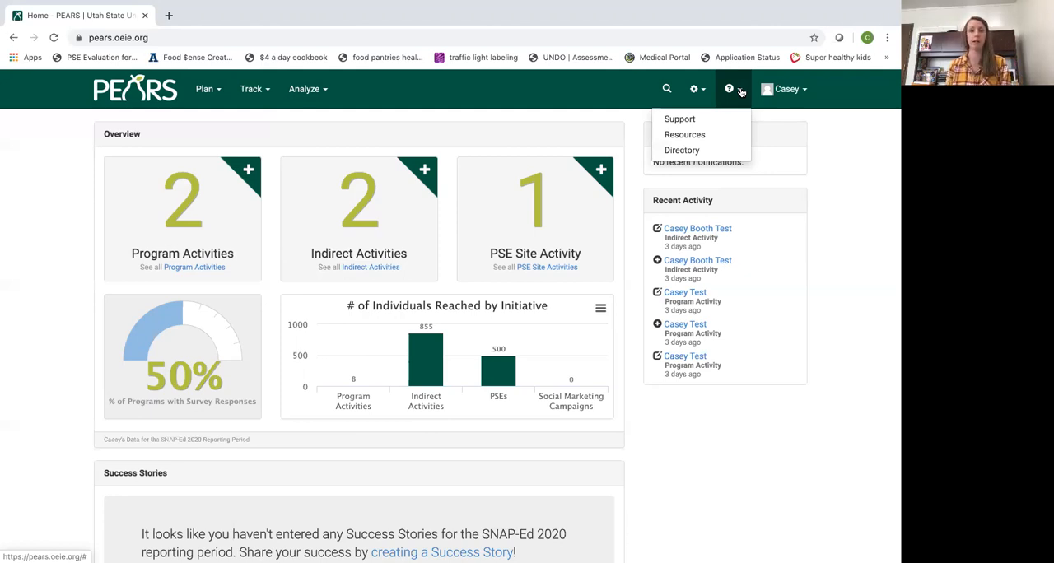
pyautogui.click(691, 121)
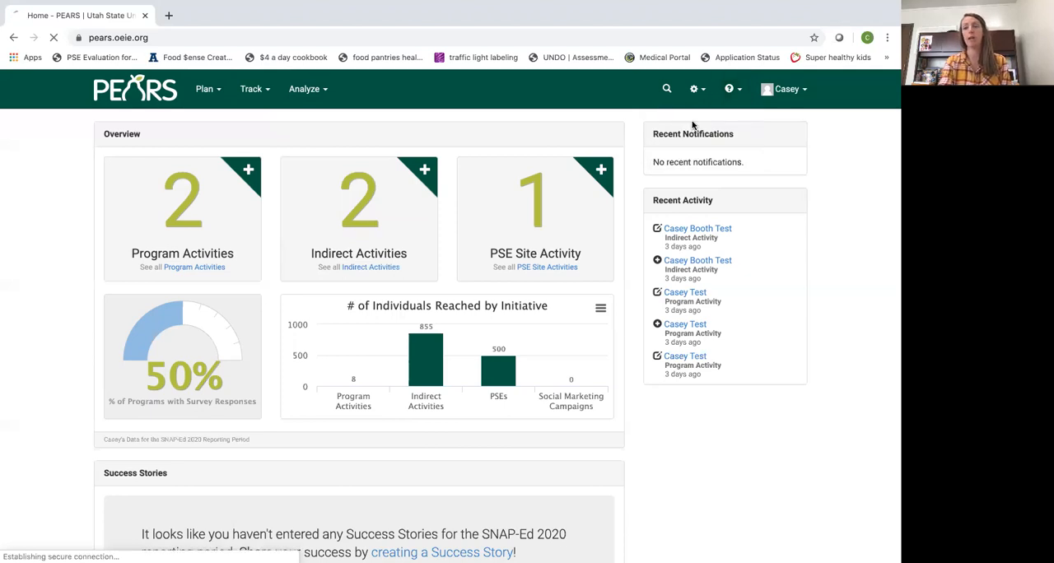
pyautogui.scroll(-1, 446, 267)
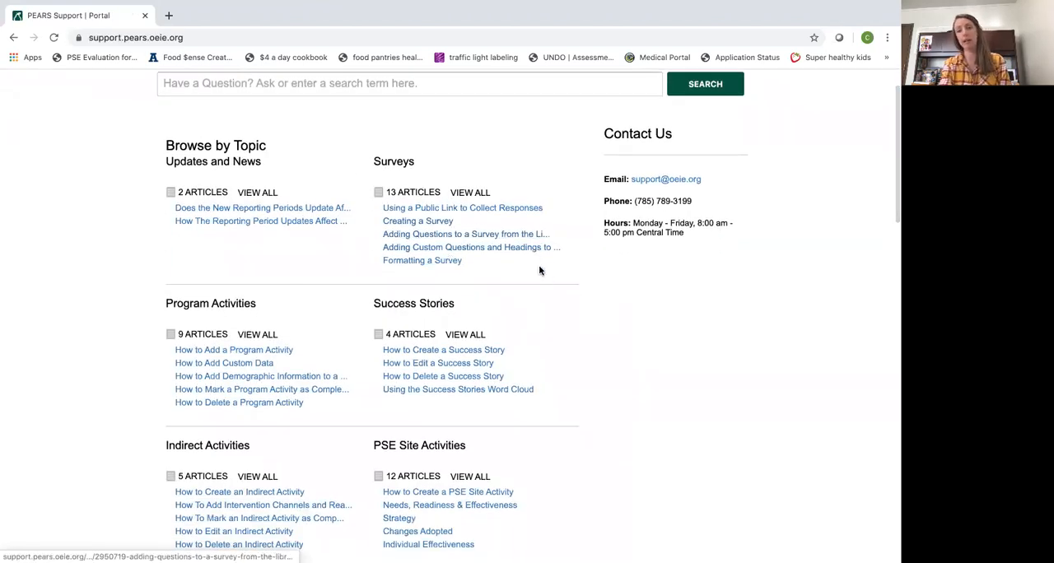
pyautogui.scroll(-3, 474, 287)
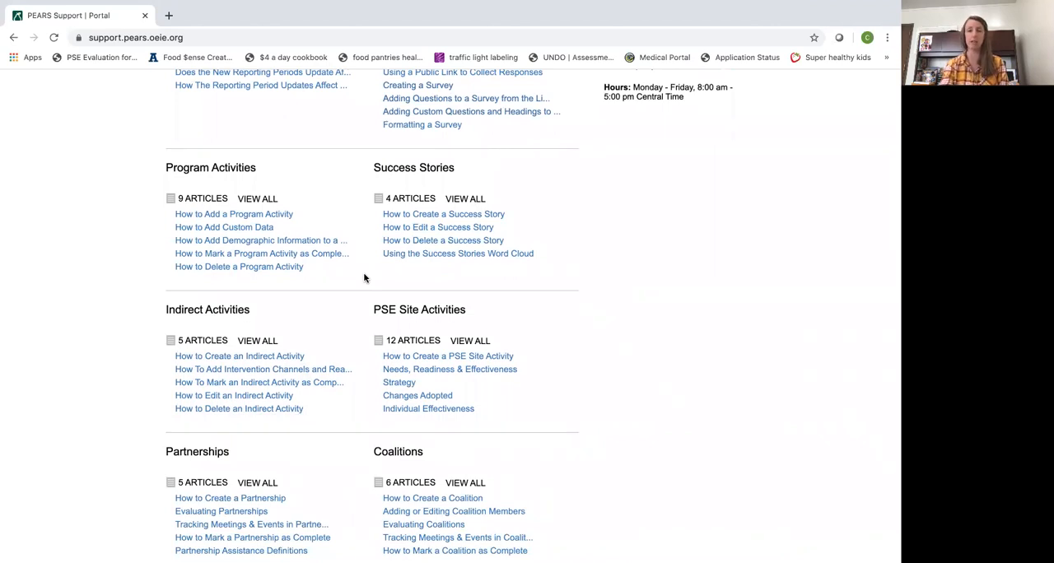
pyautogui.scroll(4, 365, 278)
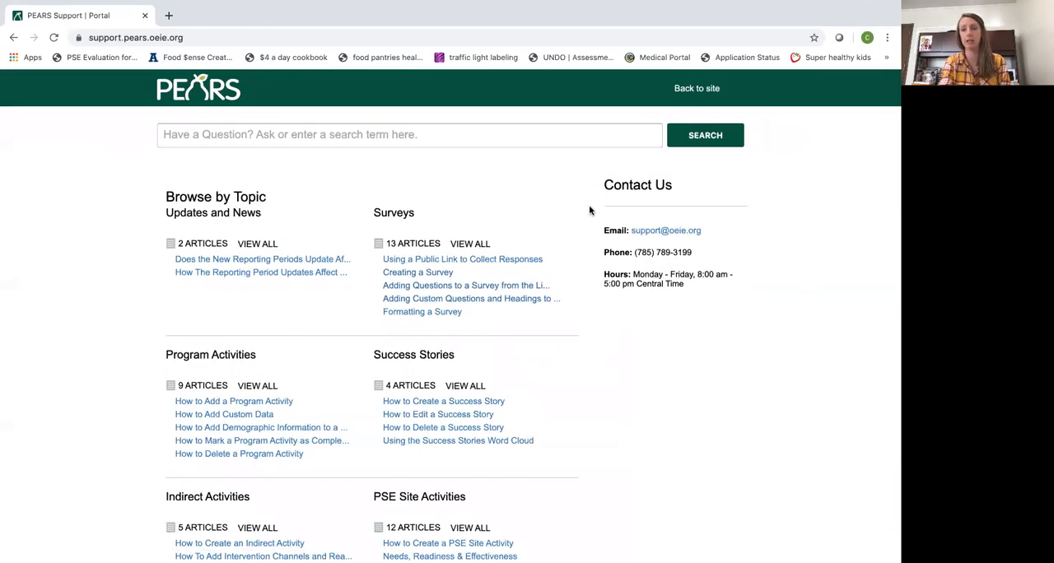
# Return from the support portal to the PEARS home page and look over the dashboard's overview and unfinished items
pyautogui.click(689, 91)
pyautogui.click(694, 91)
pyautogui.click(735, 90)
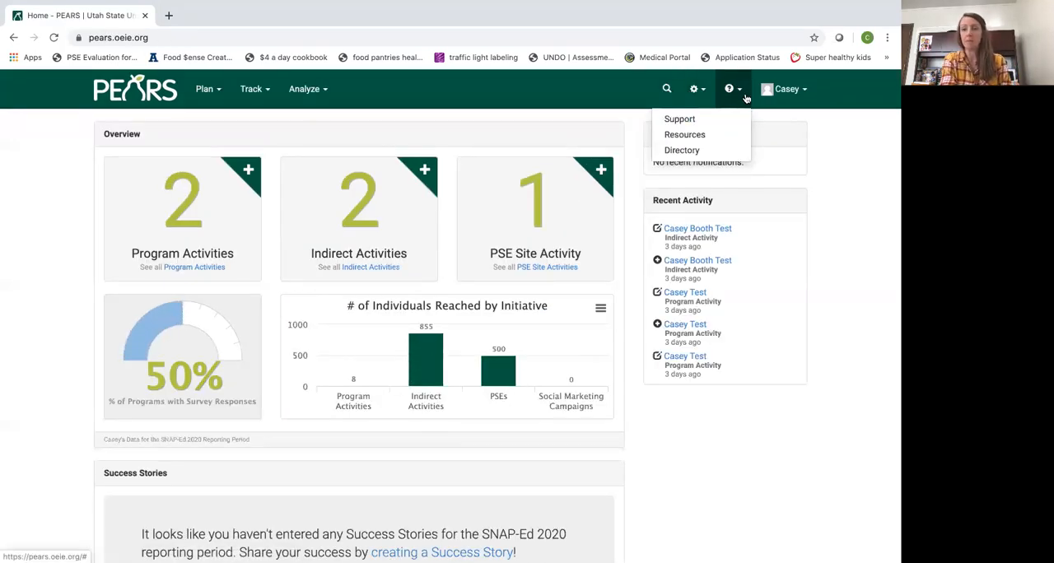
pyautogui.click(702, 492)
pyautogui.scroll(-3, 700, 515)
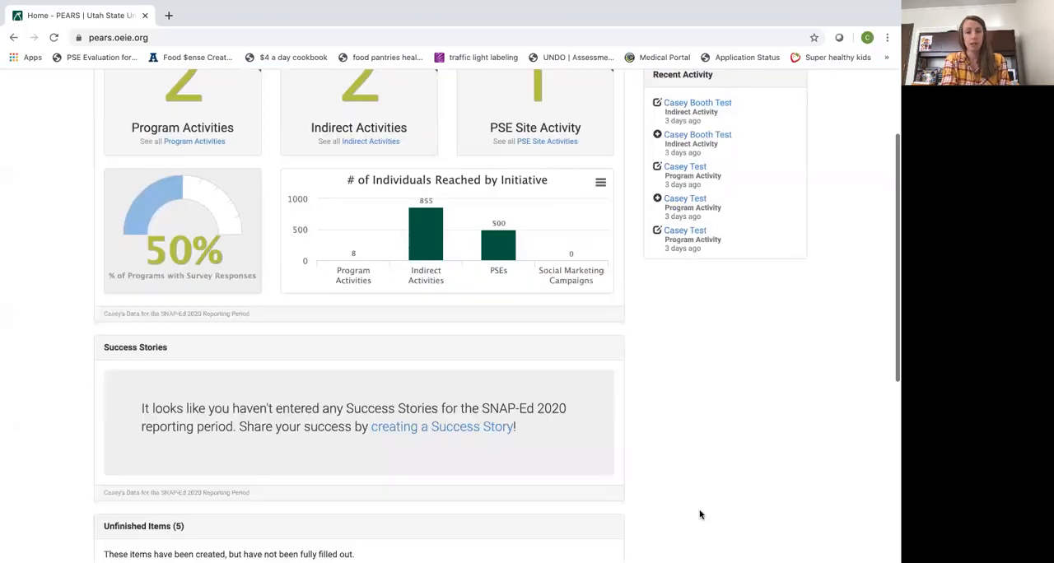
pyautogui.scroll(-4, 700, 515)
pyautogui.scroll(6, 700, 515)
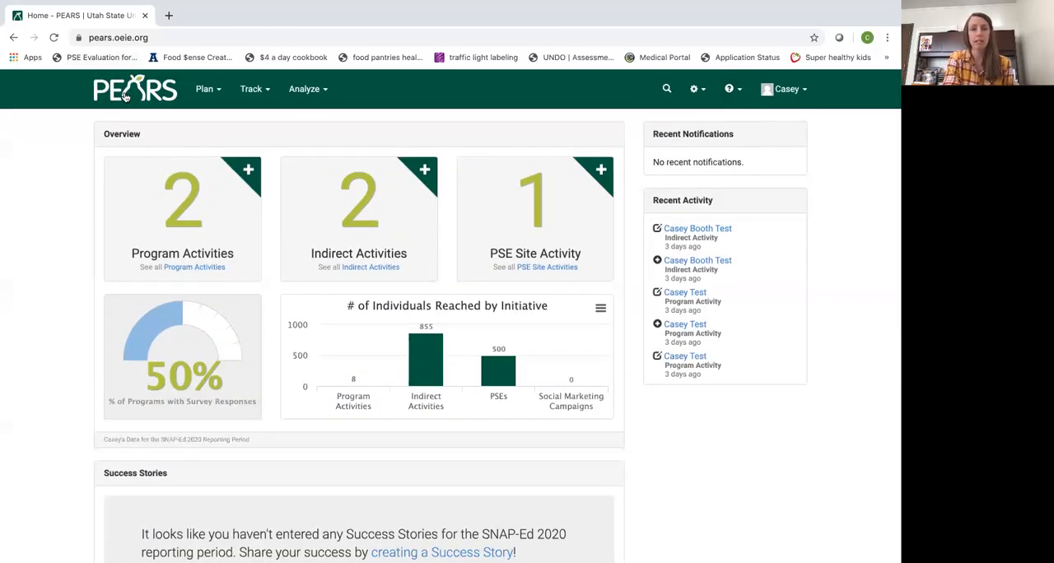
pyautogui.click(860, 145)
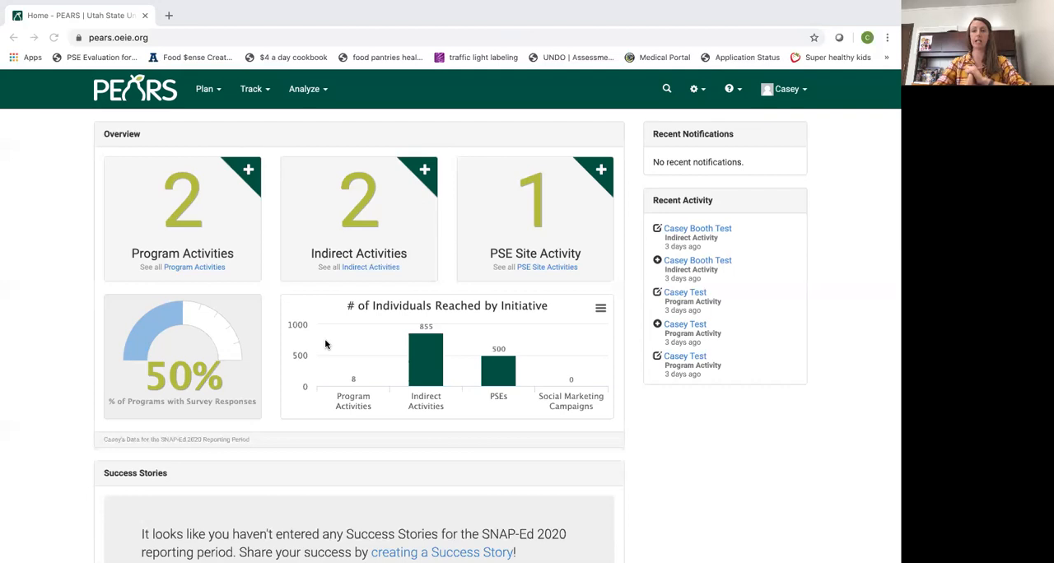
# Start a new program activity and name it "Logan DWS Workforce Training"
pyautogui.click(268, 90)
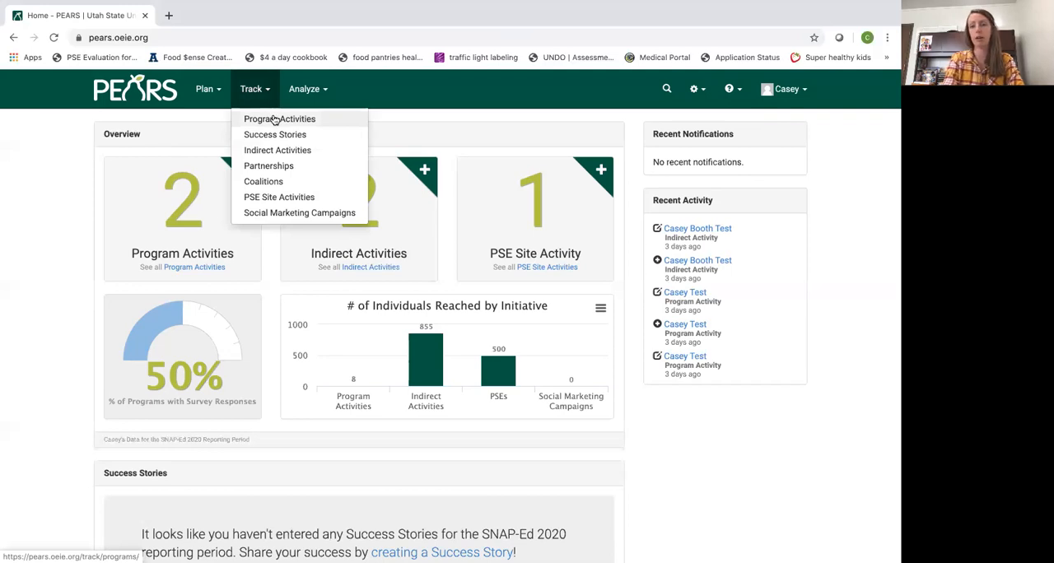
pyautogui.click(275, 120)
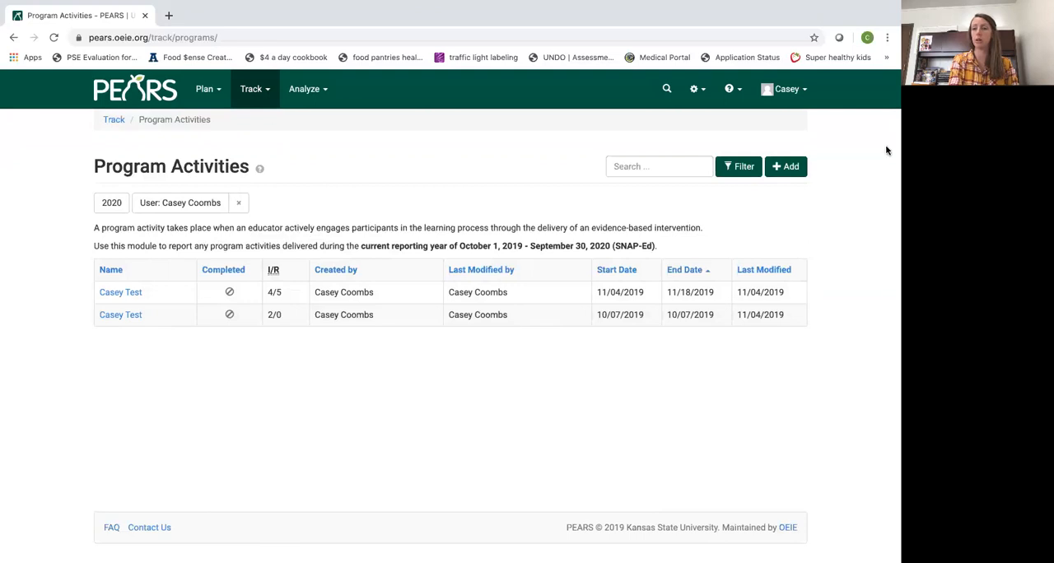
pyautogui.click(790, 168)
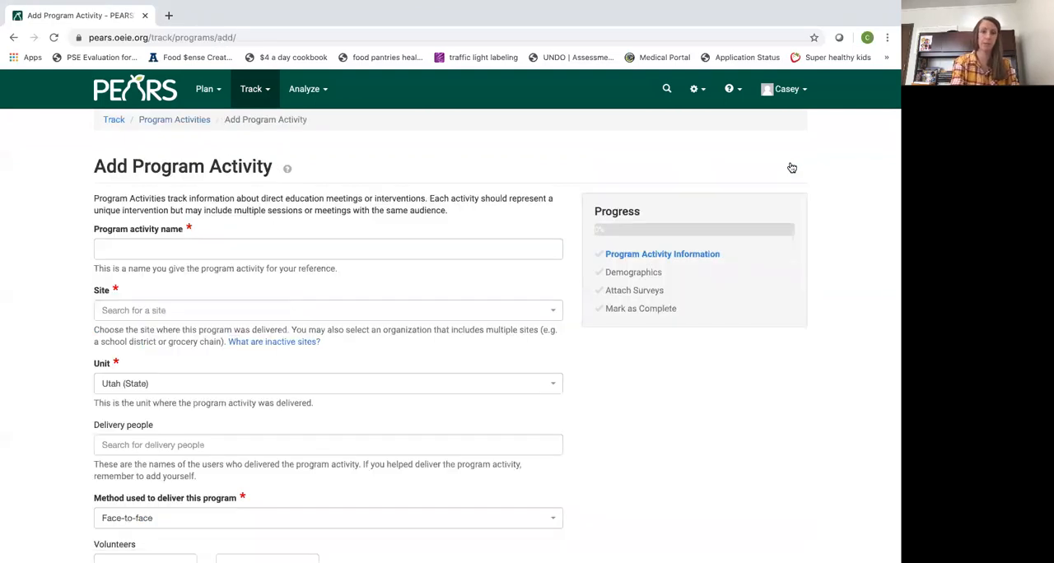
pyautogui.scroll(-1, 730, 405)
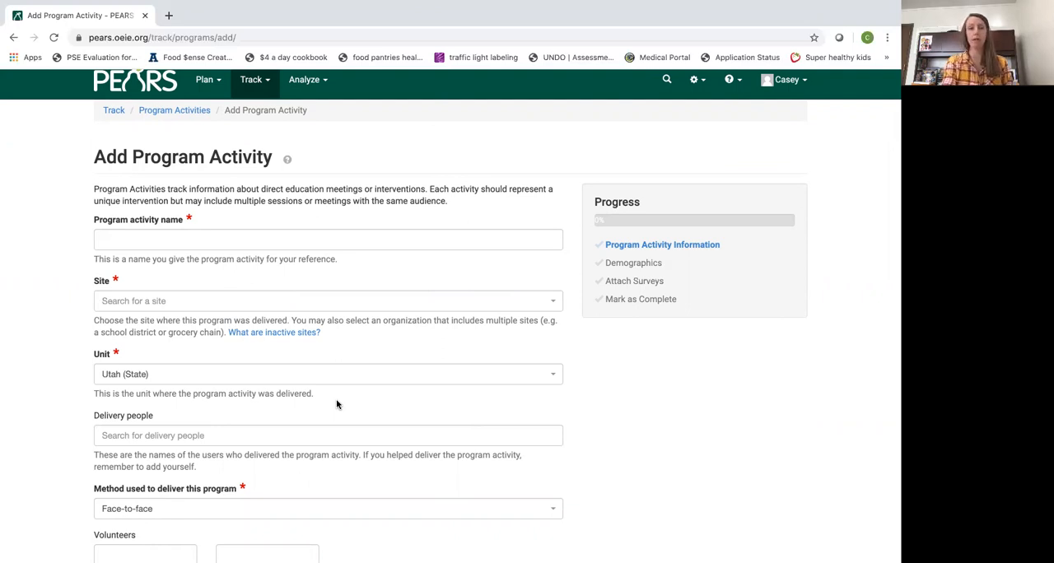
pyautogui.click(304, 243)
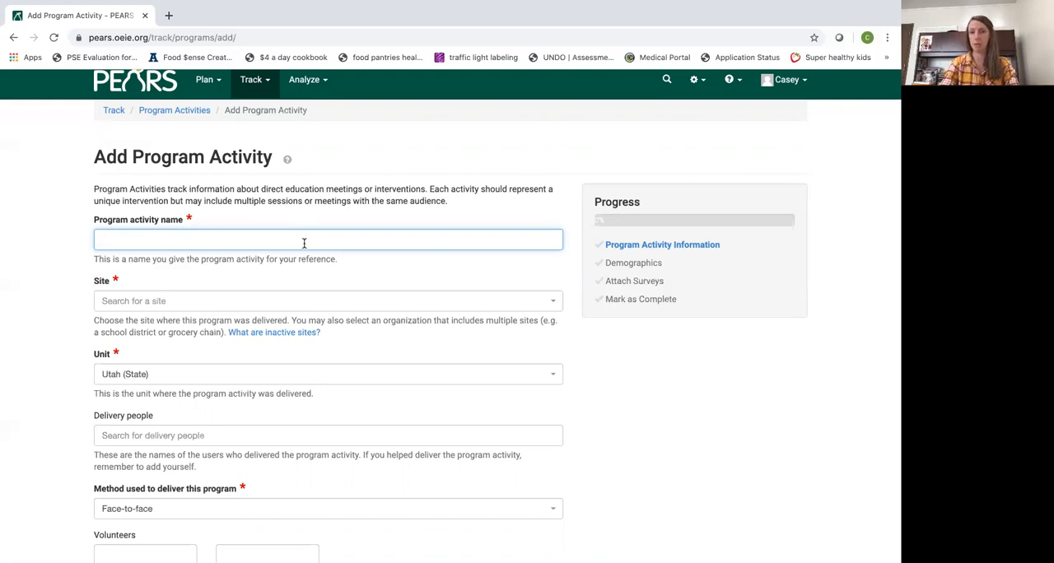
pyautogui.write('Logan DWS')
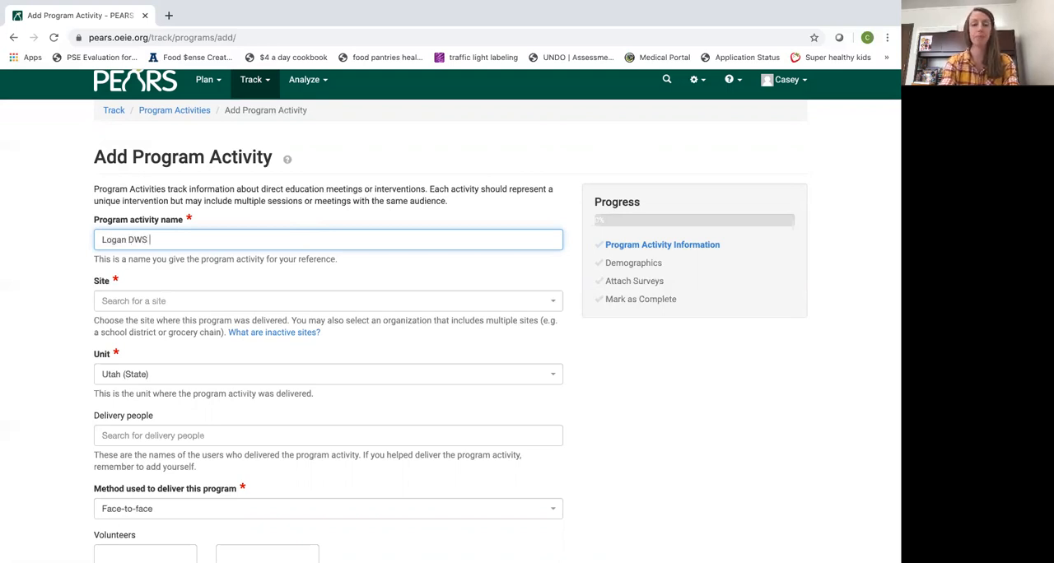
pyautogui.write(' Wor')
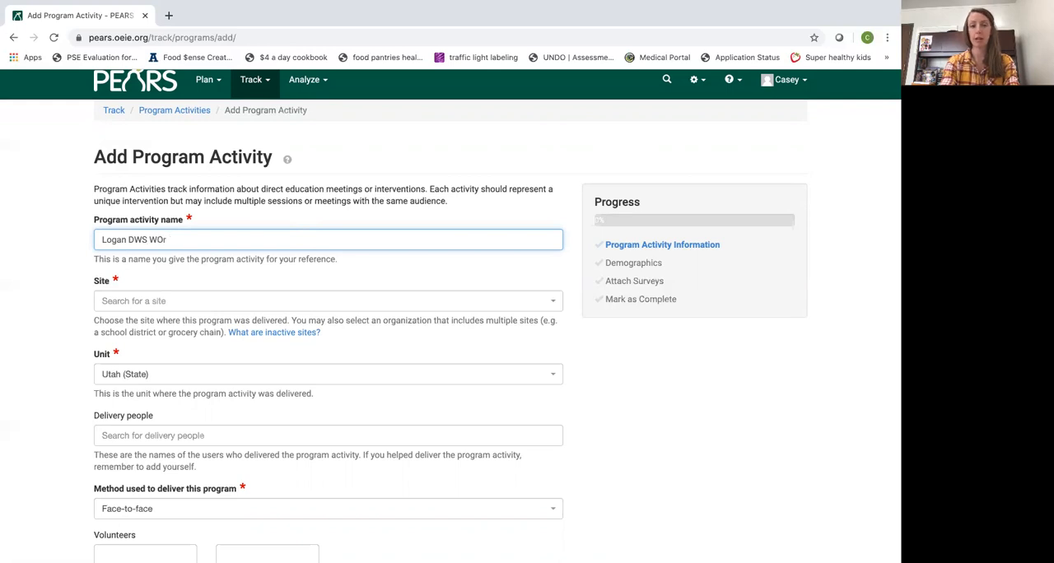
pyautogui.write('kforce ')
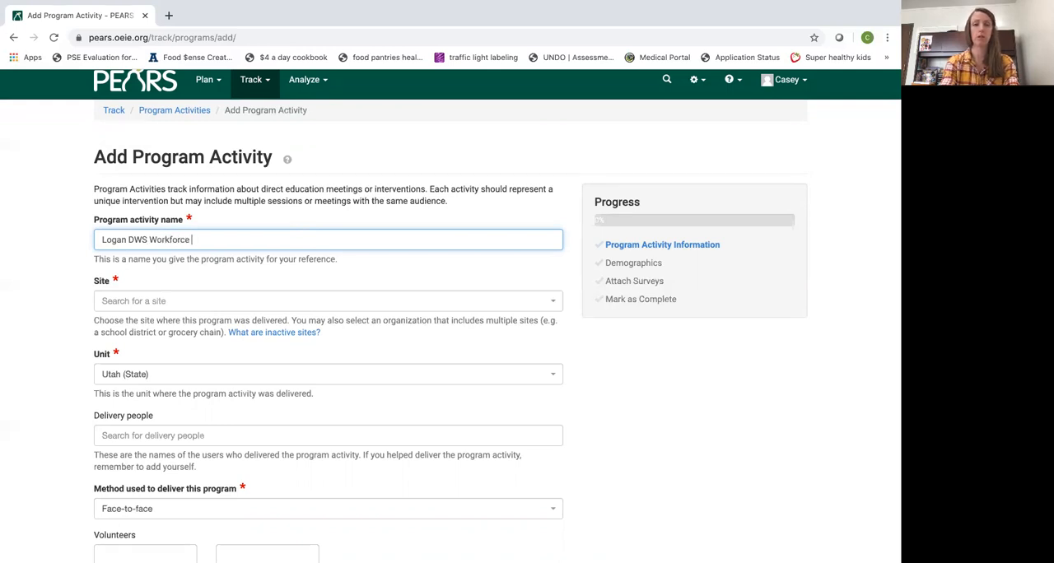
pyautogui.write('Training')
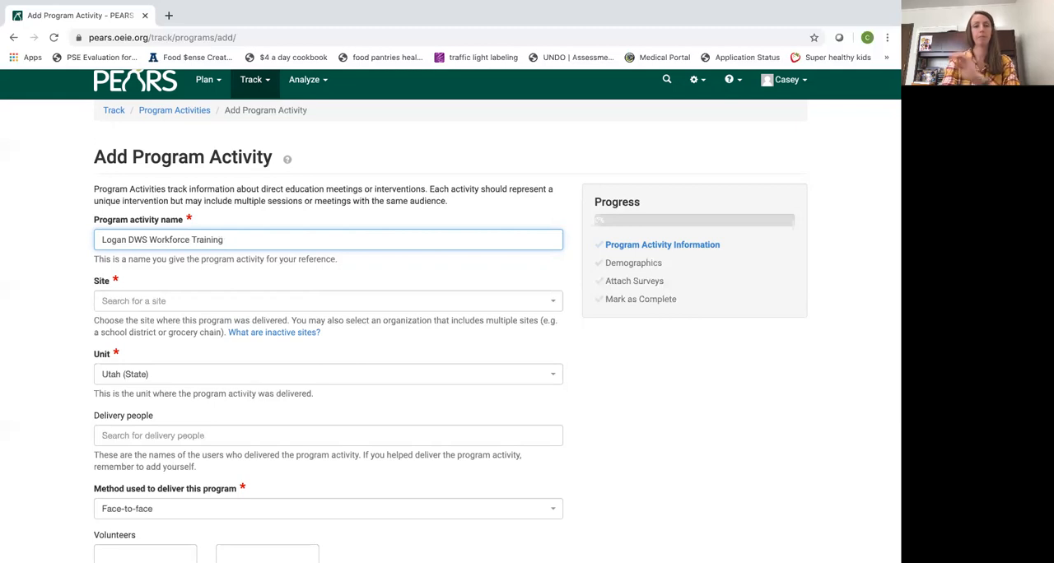
# Set the program activity's site to DWS Logan and its unit to Cache (County)
pyautogui.click(265, 304)
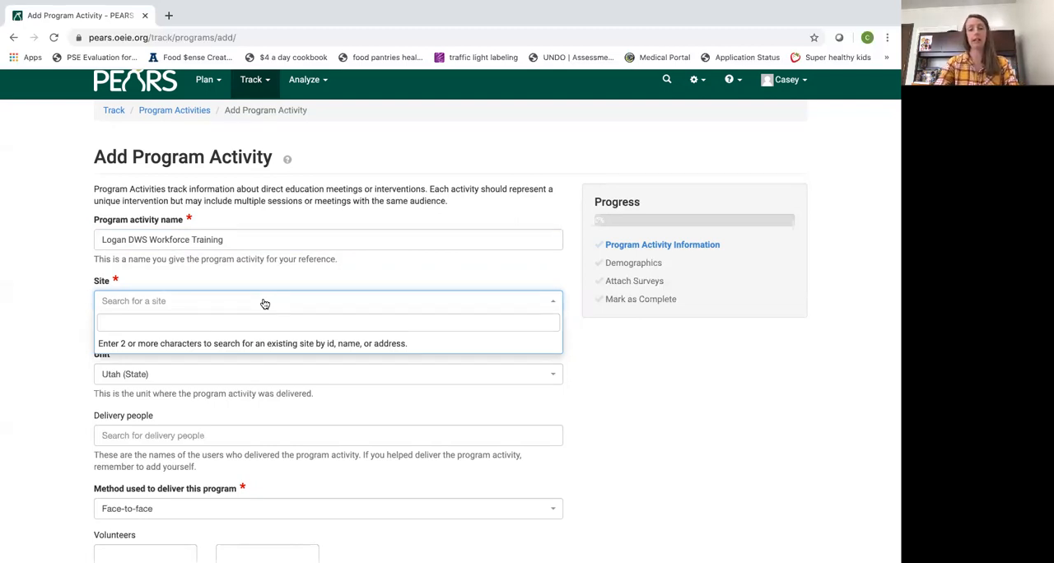
pyautogui.write('D')
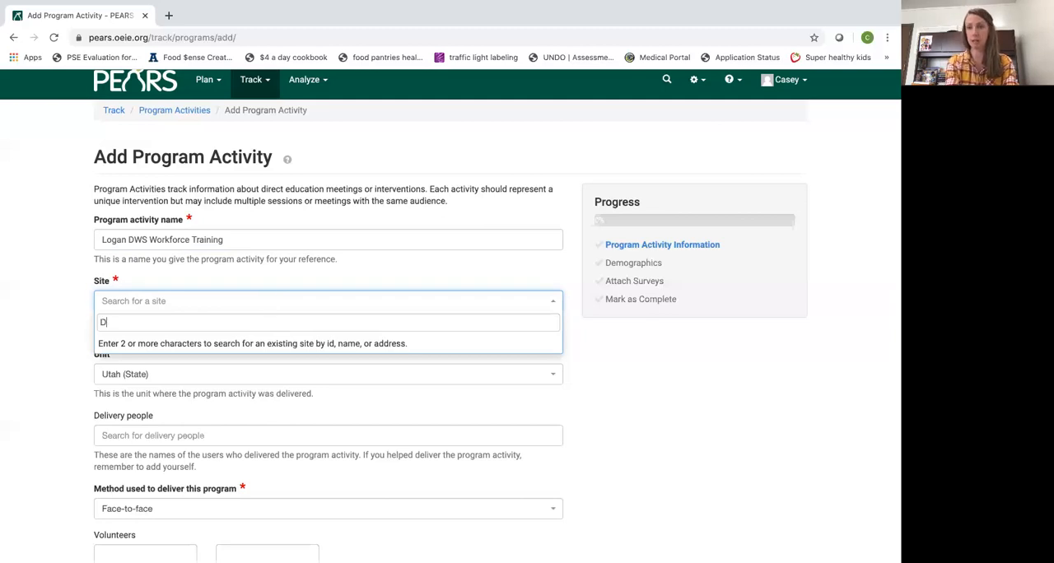
pyautogui.write('WS')
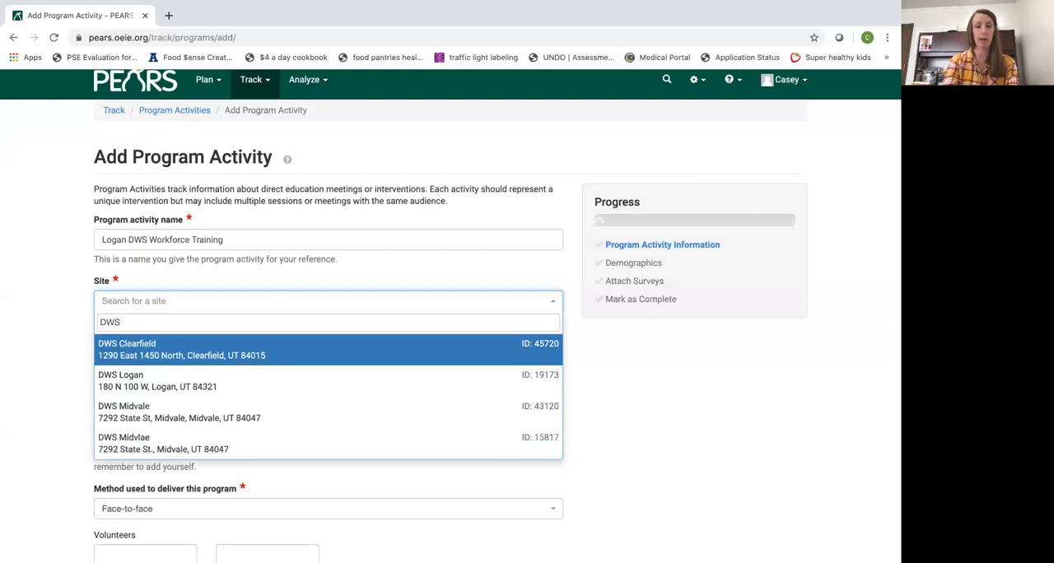
pyautogui.click(311, 382)
pyautogui.scroll(-1, 309, 382)
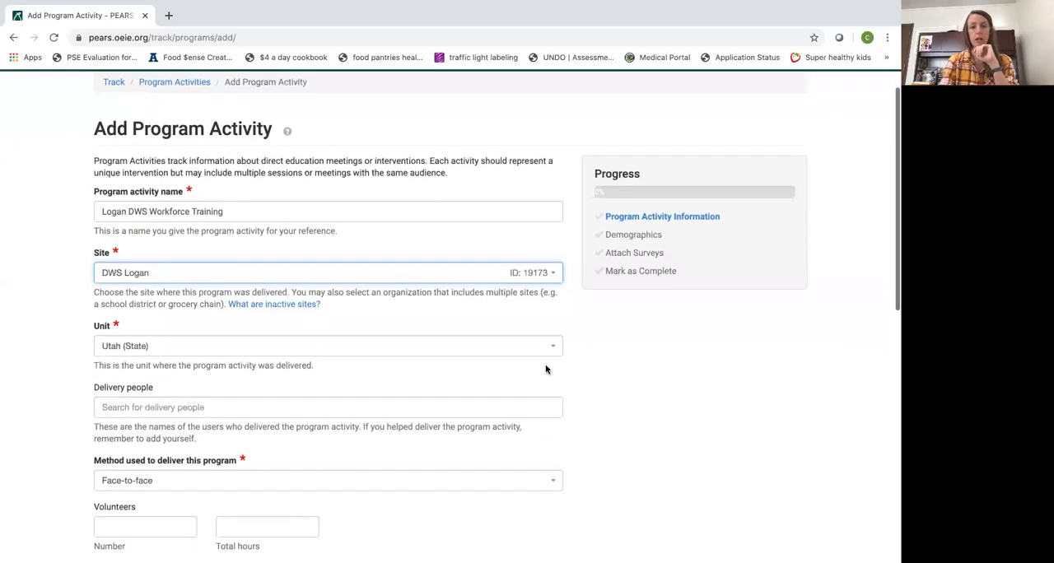
pyautogui.click(557, 351)
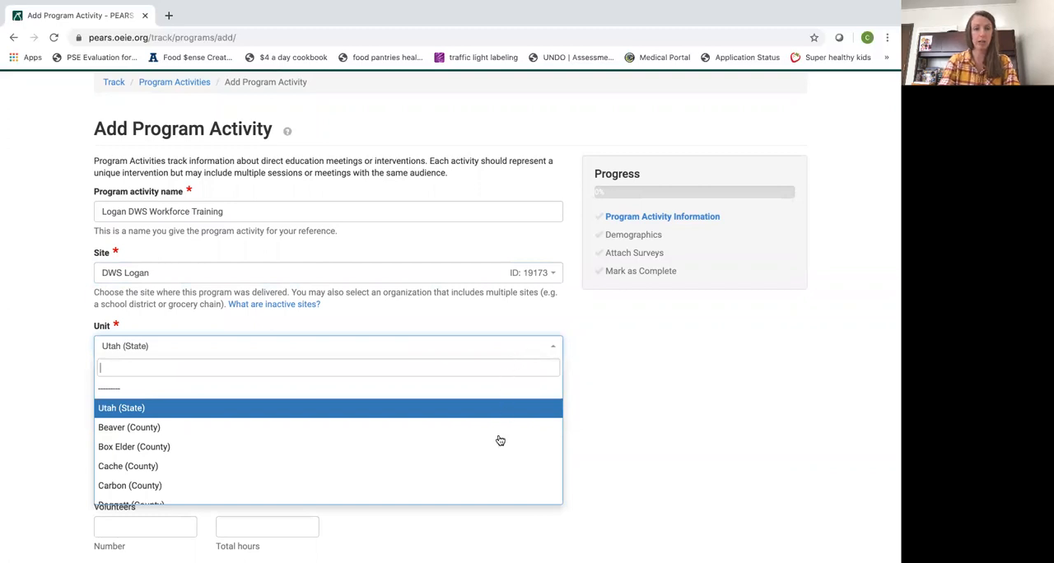
pyautogui.click(504, 473)
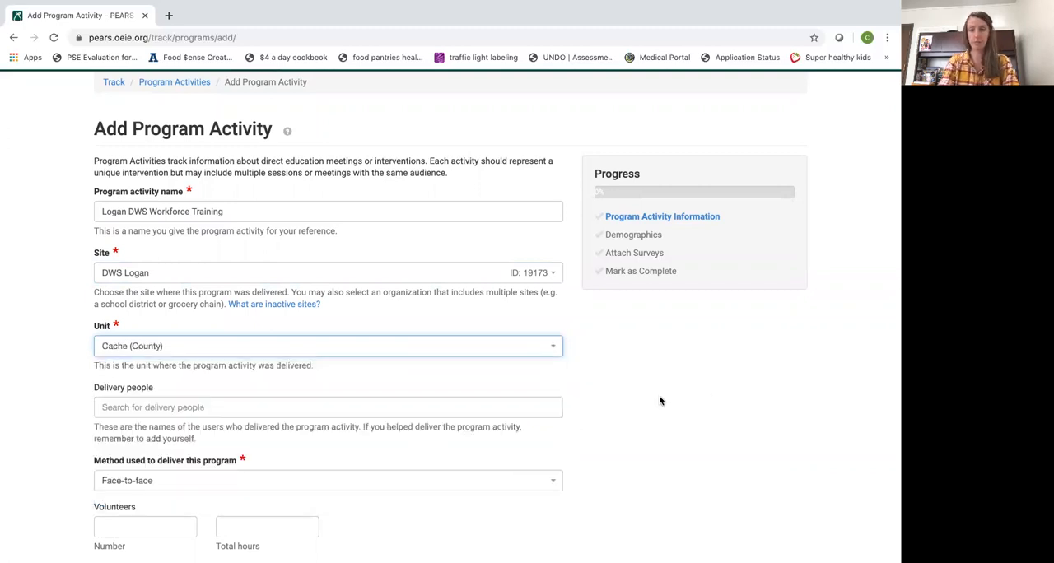
# Search for the staff member who delivered the program and add them as a delivery person
pyautogui.scroll(-3, 662, 401)
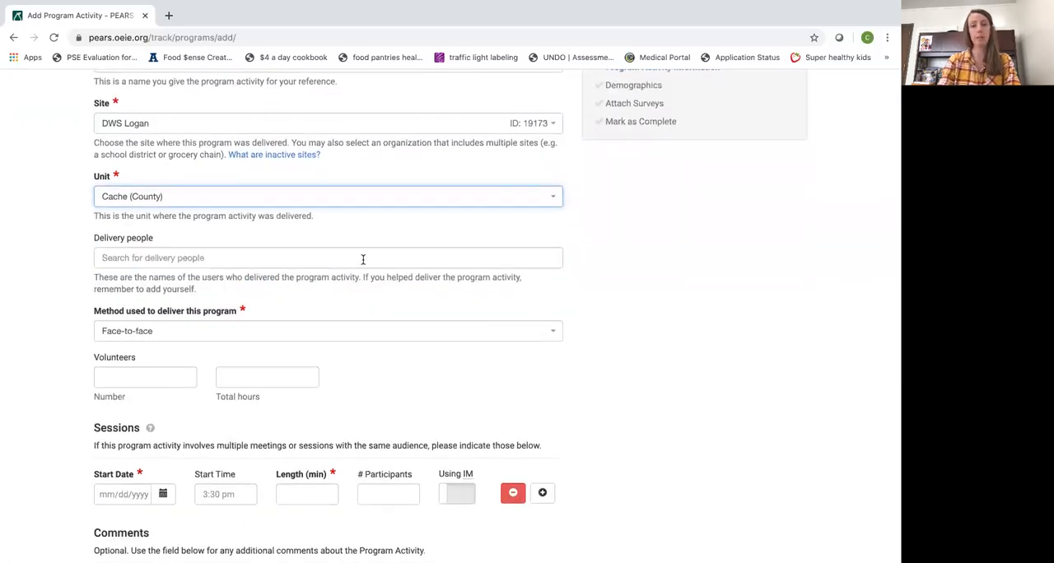
pyautogui.click(363, 258)
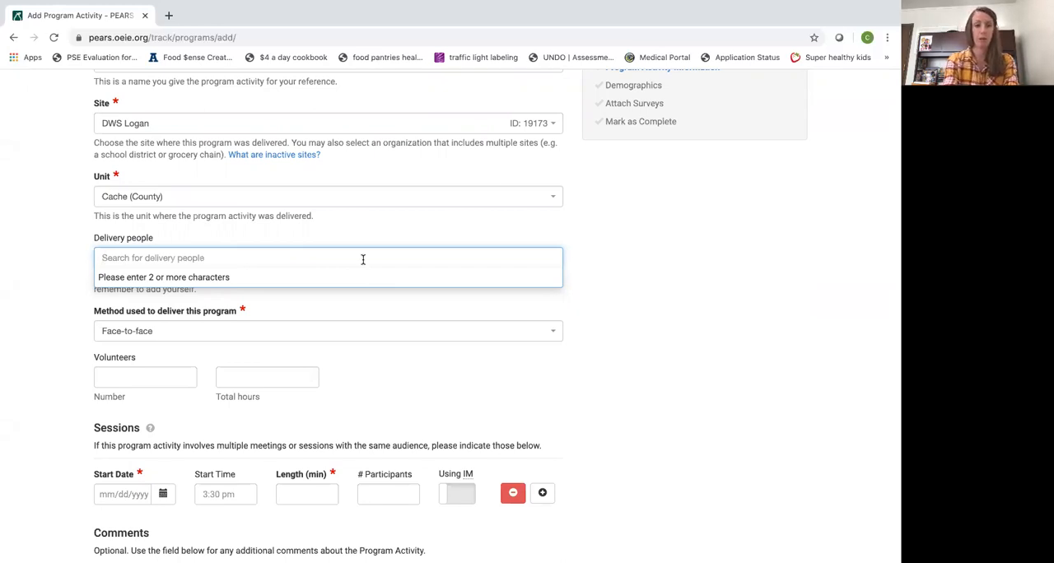
pyautogui.write('Jocle')
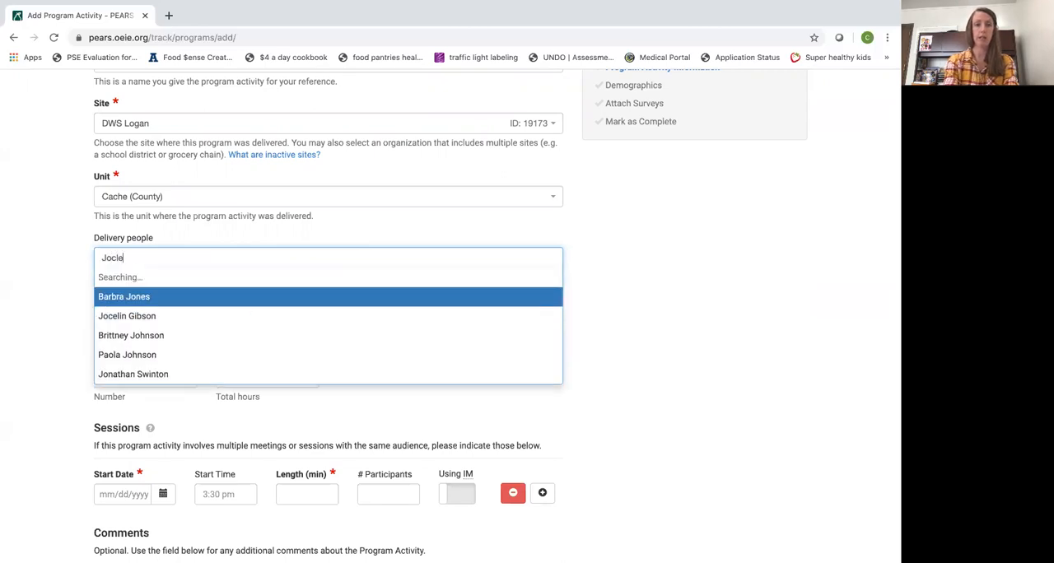
pyautogui.press('BackSpace')
pyautogui.press('BackSpace')
pyautogui.write('elin')
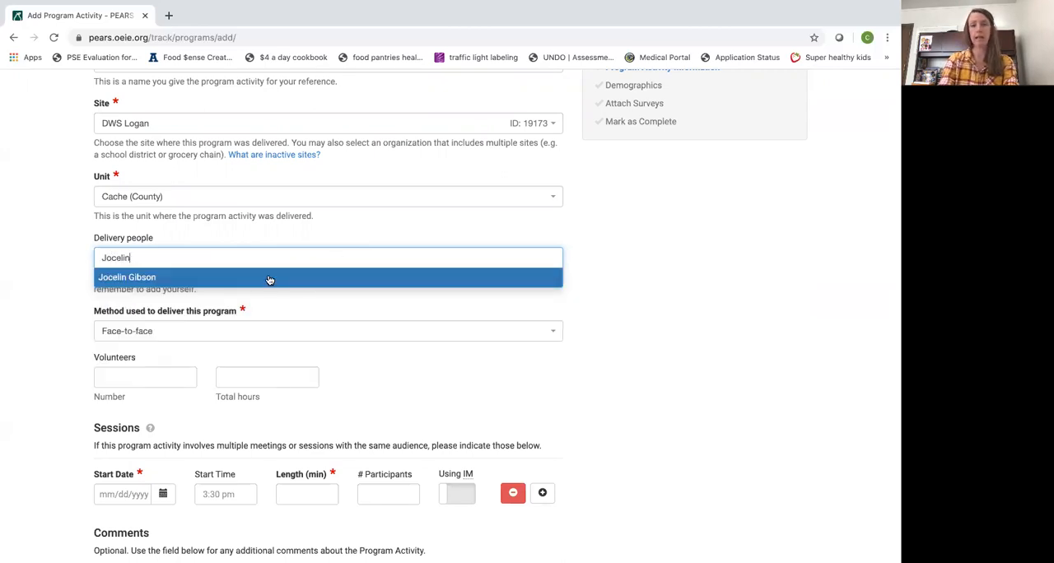
pyautogui.click(270, 280)
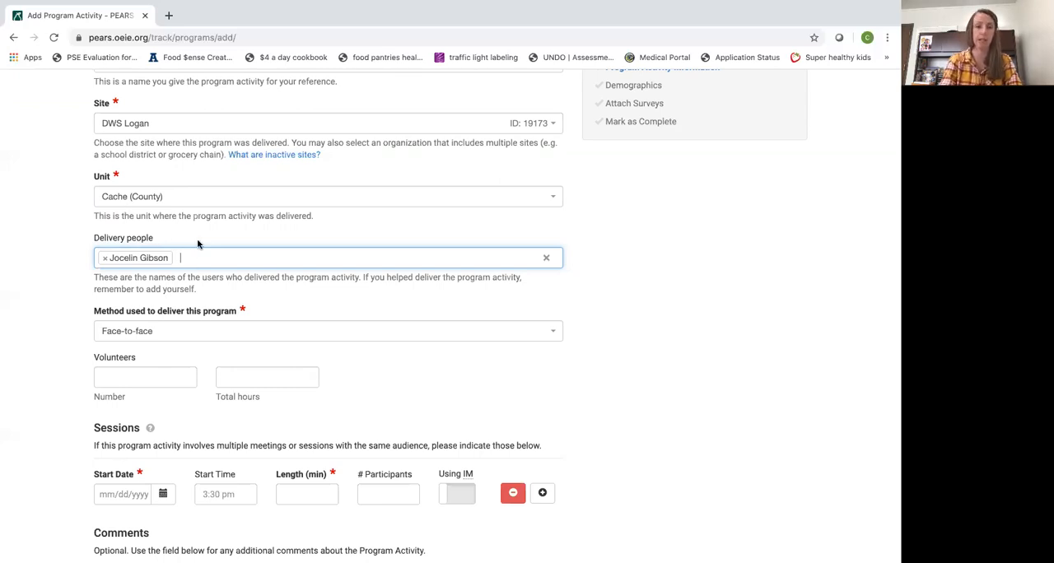
# Look through the delivery method options and keep Face-to-face as the method
pyautogui.scroll(-1, 198, 240)
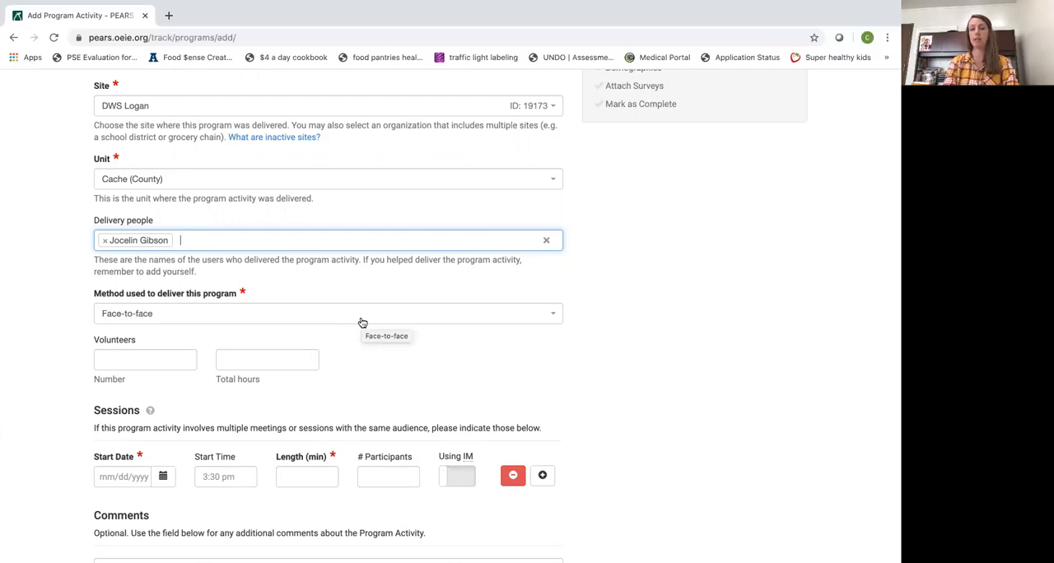
pyautogui.click(557, 315)
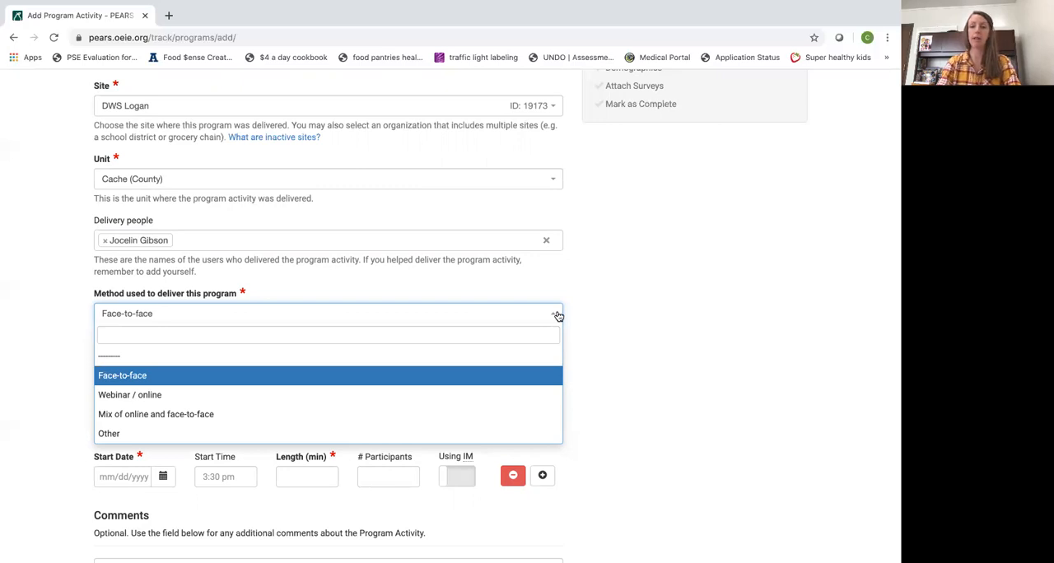
pyautogui.click(474, 314)
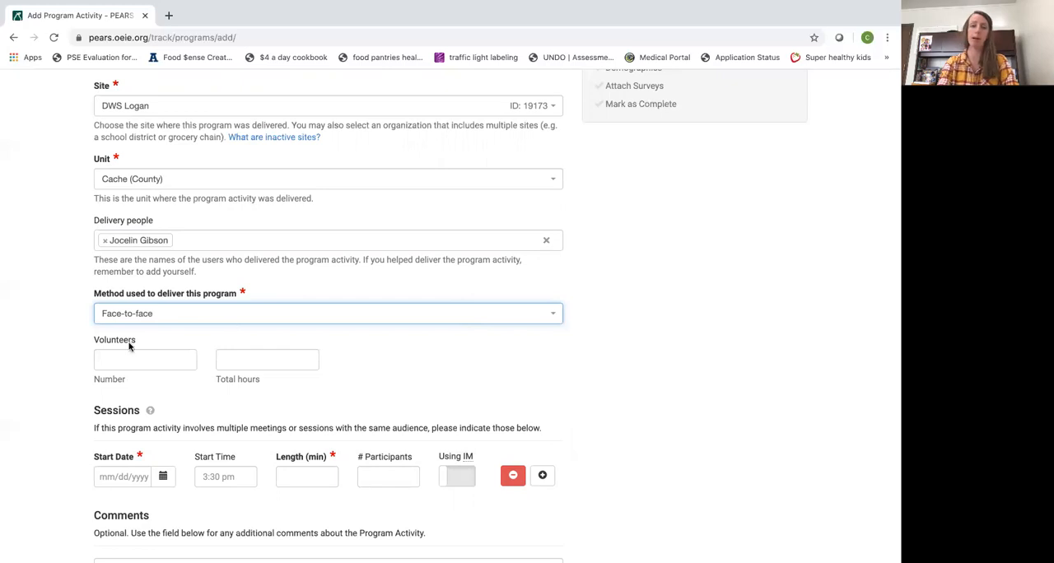
# Set the number of volunteers to 1 and their total hours to 2
pyautogui.scroll(-1, 129, 344)
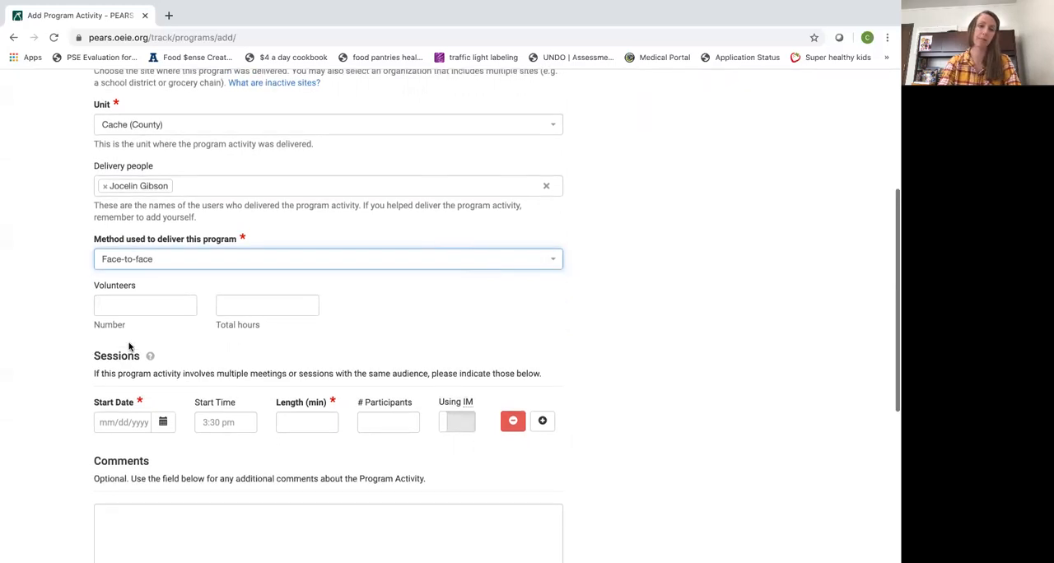
pyautogui.click(187, 305)
pyautogui.write('1')
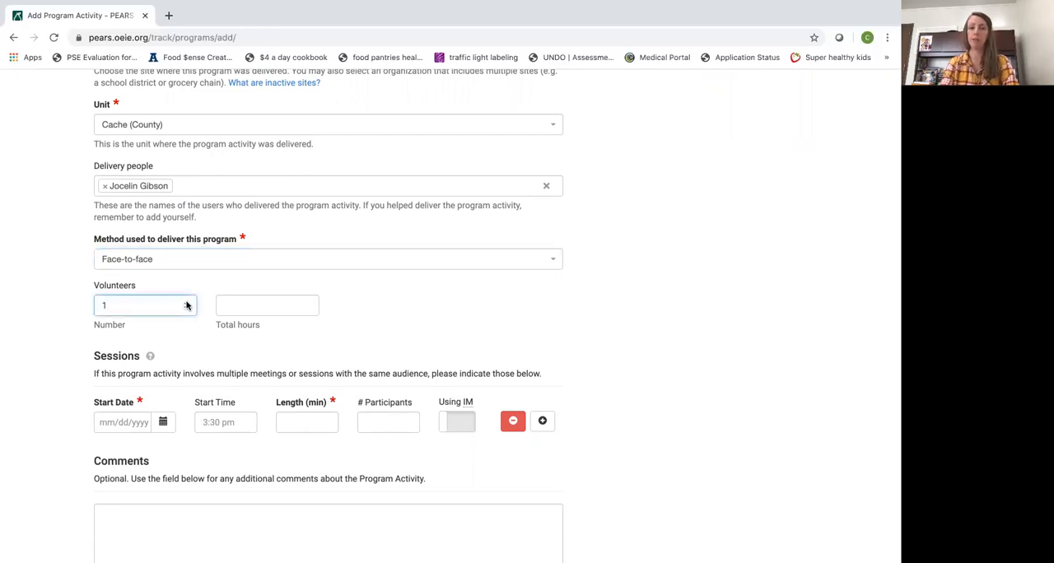
pyautogui.click(307, 306)
pyautogui.write('1')
pyautogui.press('BackSpace')
pyautogui.write('2')
# Change the volunteers to 2 and their combined total hours to 4
pyautogui.scroll(-1, 387, 297)
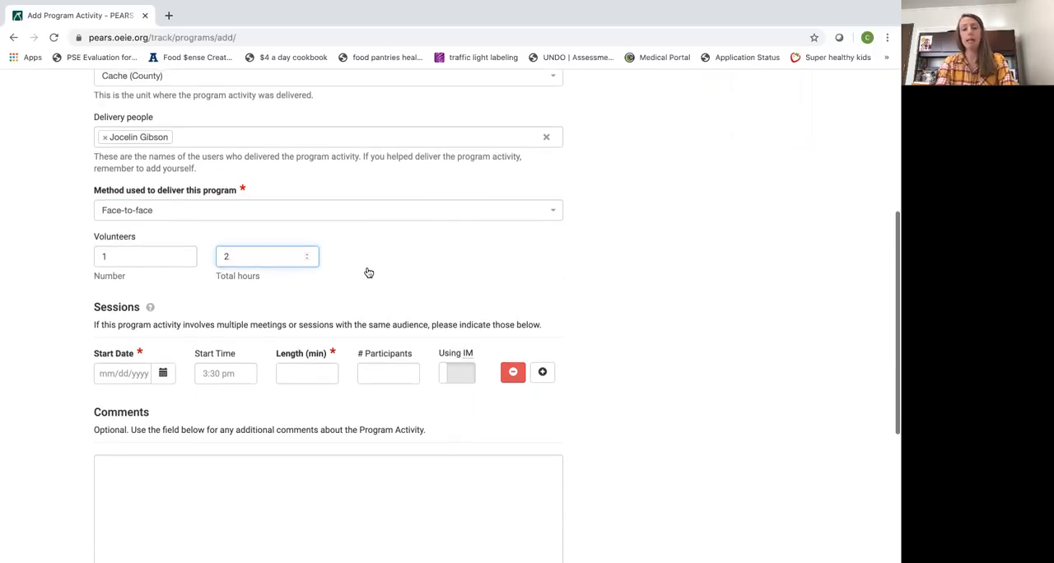
pyautogui.scroll(4, 369, 273)
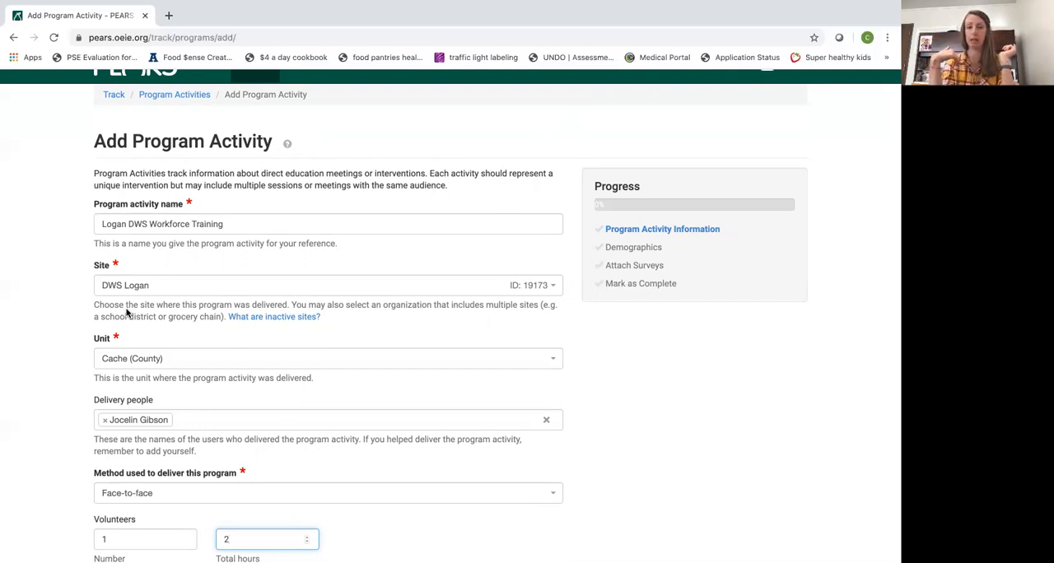
pyautogui.scroll(-2, 207, 280)
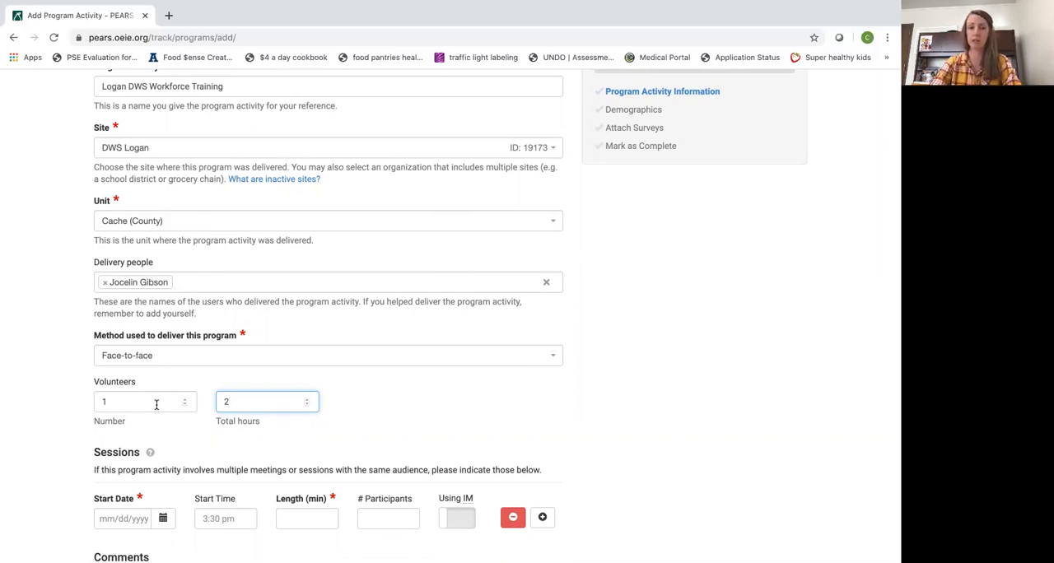
pyautogui.scroll(-1, 156, 405)
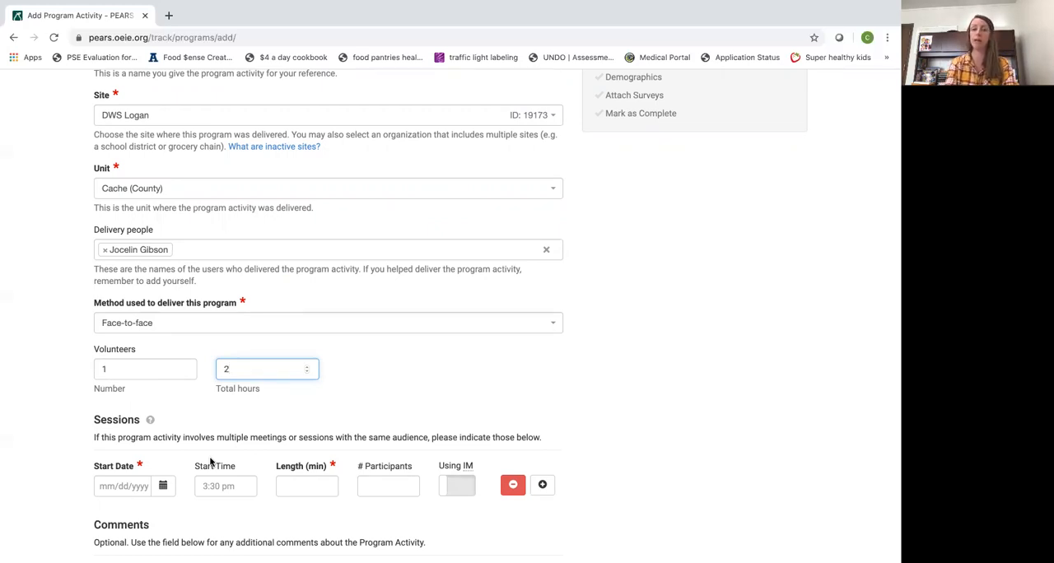
pyautogui.doubleClick(186, 370)
pyautogui.write('2')
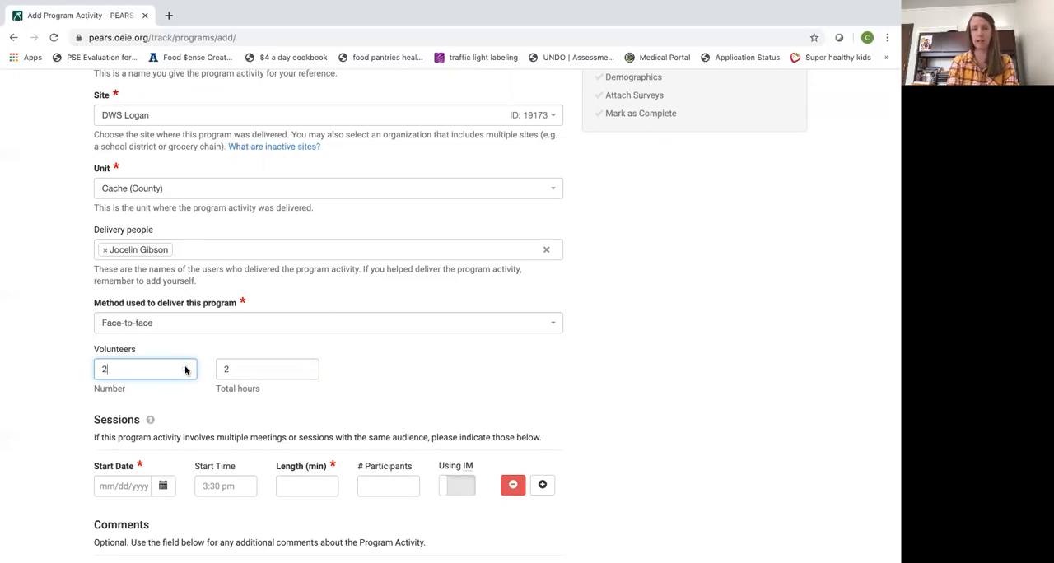
pyautogui.doubleClick(307, 368)
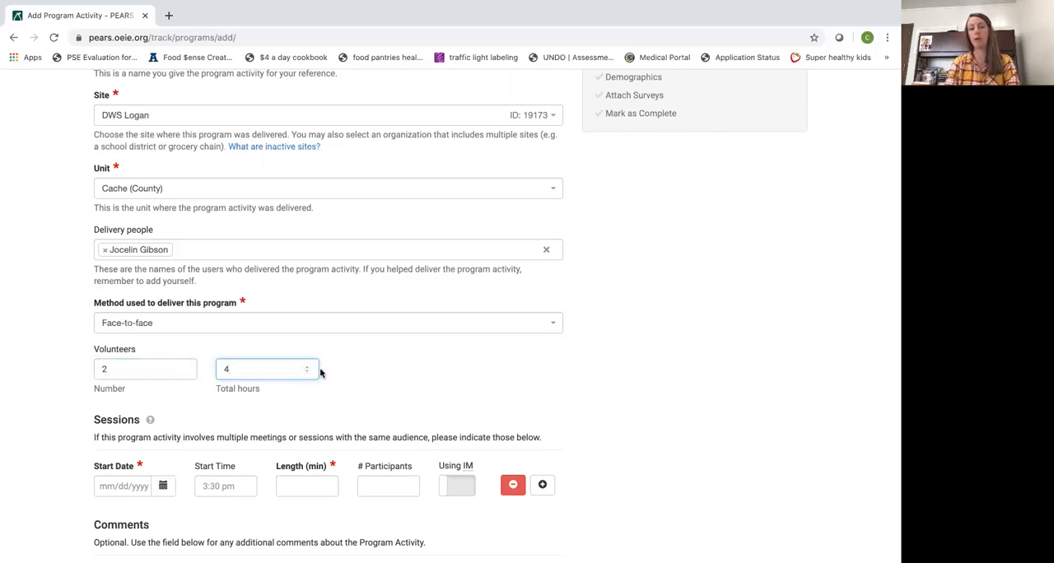
# Fill in the first session with date 11/06/2019, start time 3:00, length 60 minutes and 5 participants
pyautogui.scroll(-1, 321, 373)
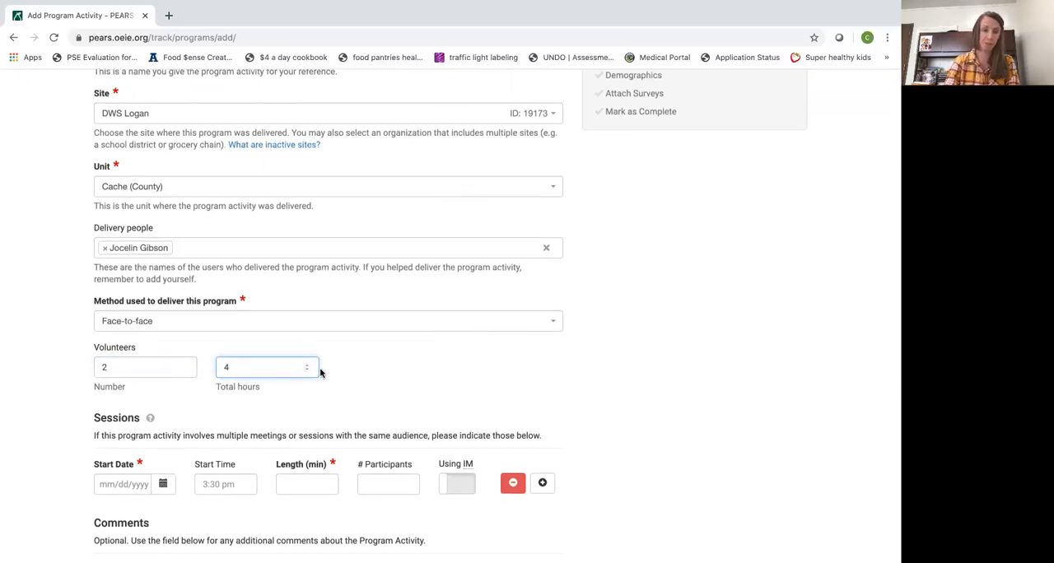
pyautogui.scroll(-1, 320, 373)
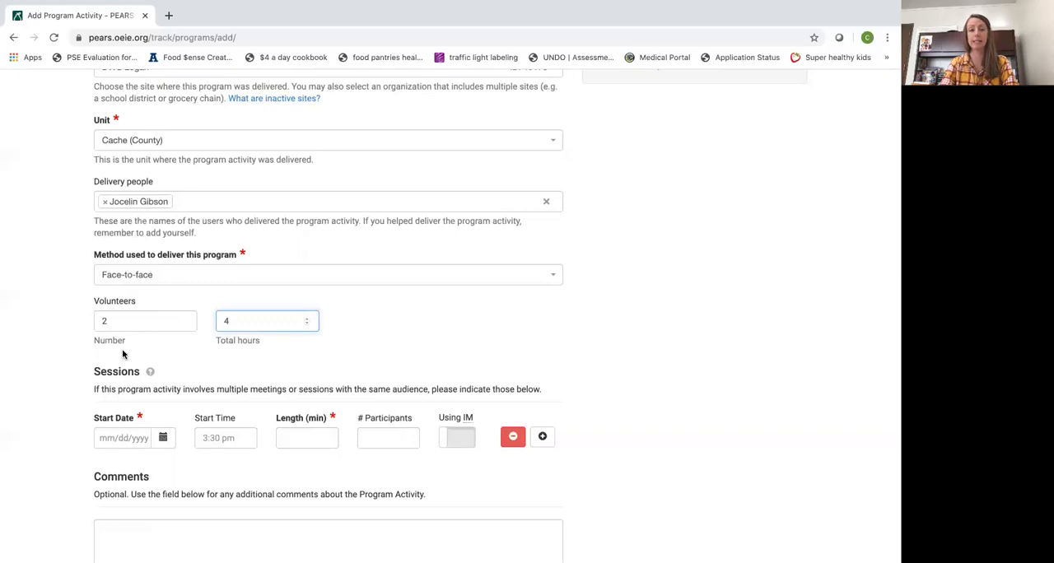
pyautogui.click(164, 438)
pyautogui.scroll(-2, 166, 441)
pyautogui.scroll(-1, 166, 441)
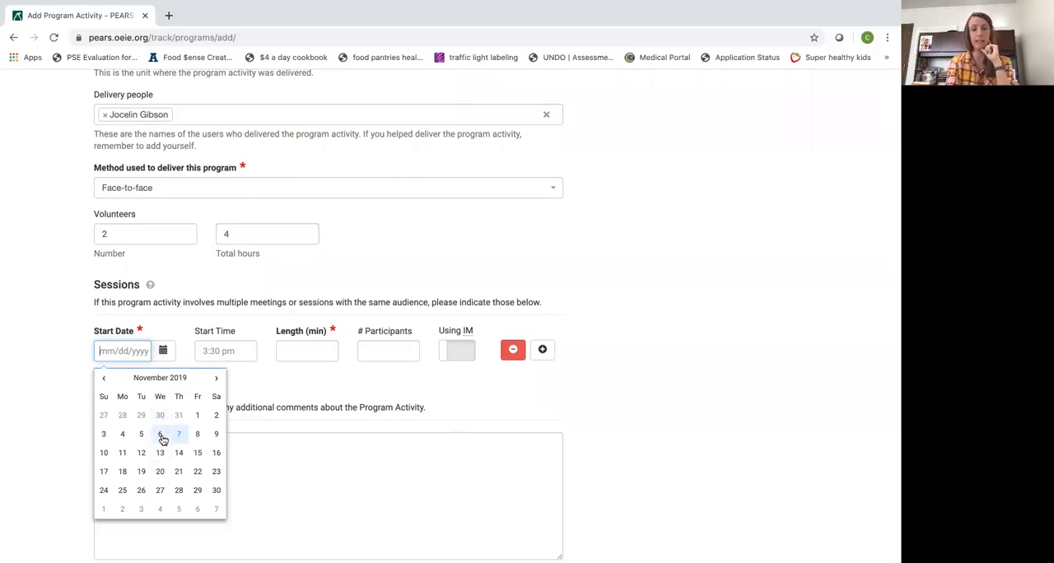
pyautogui.click(161, 436)
pyautogui.click(221, 349)
pyautogui.write('3:00')
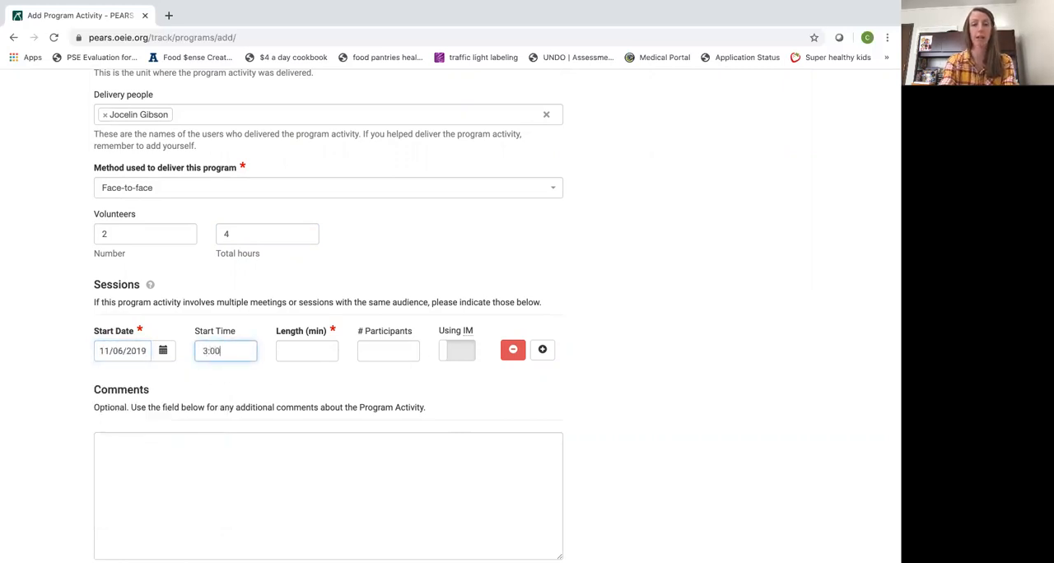
pyautogui.click(290, 349)
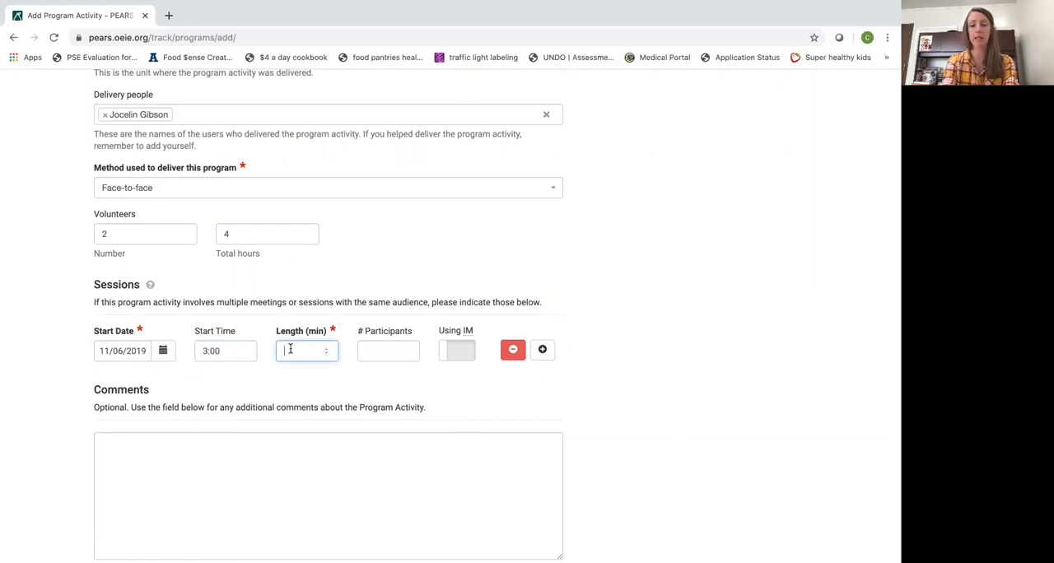
pyautogui.write('60')
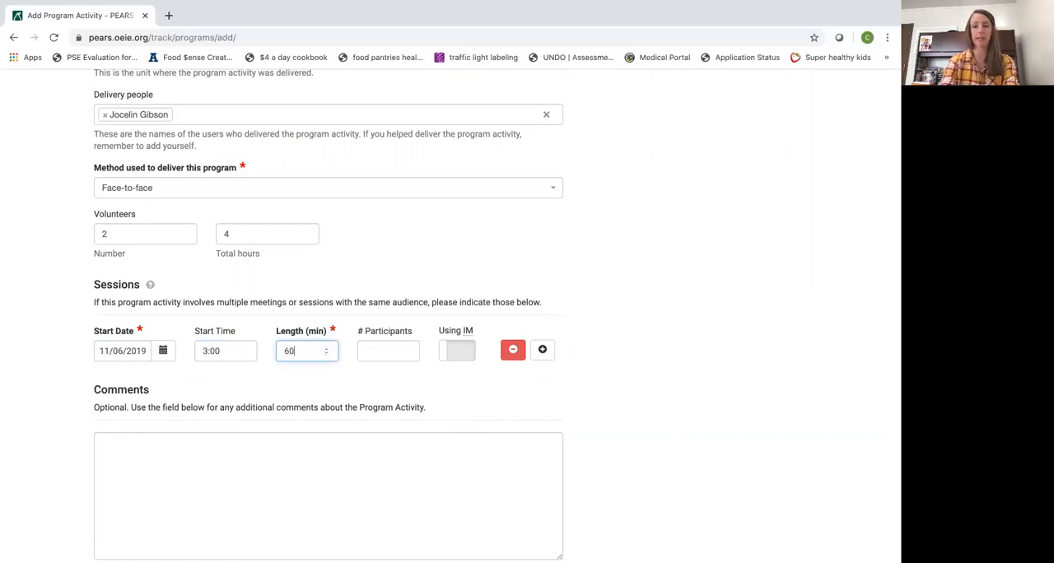
pyautogui.click(391, 380)
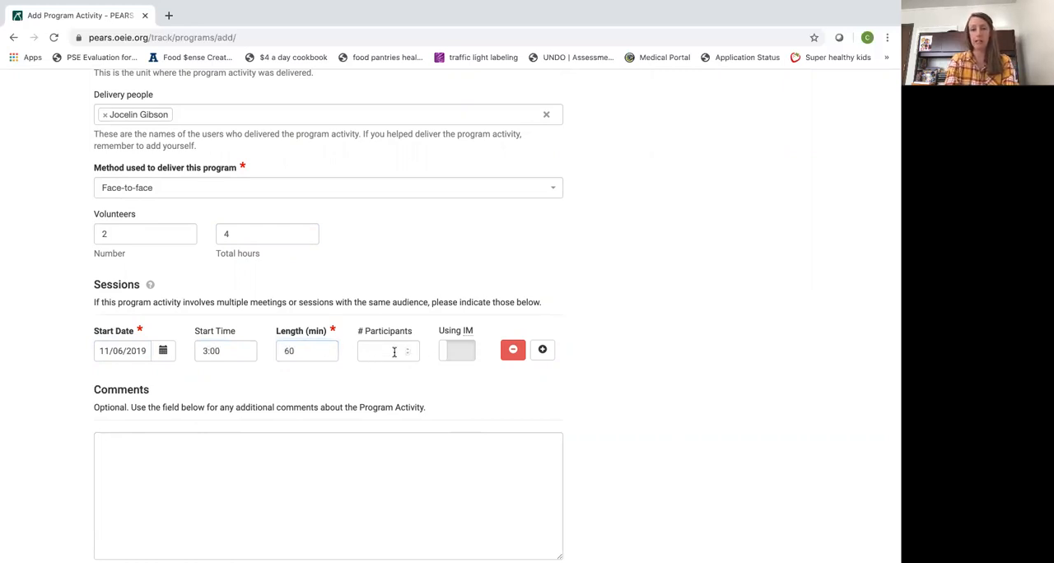
pyautogui.click(407, 352)
pyautogui.write('2')
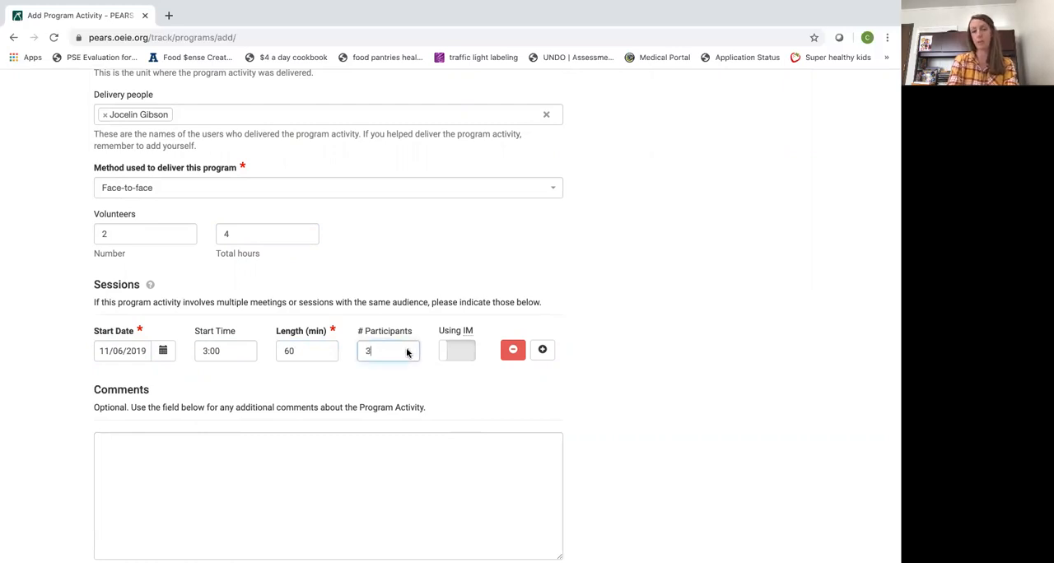
pyautogui.press('BackSpace')
pyautogui.write('5')
# Add a second session on 11/13/2019 starting at 3:00 and lasting 60 minutes
pyautogui.click(542, 350)
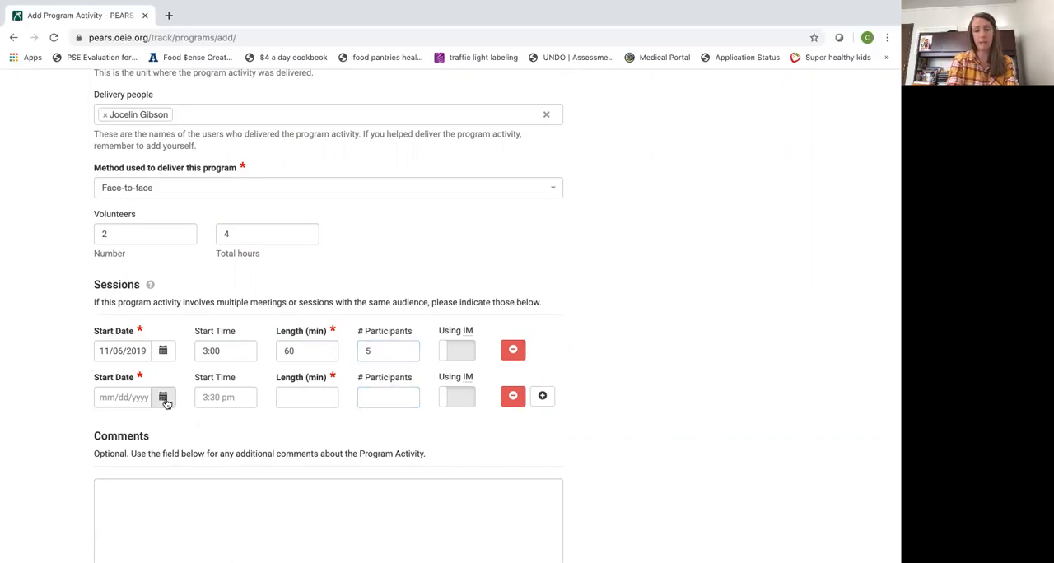
pyautogui.click(164, 398)
pyautogui.click(160, 499)
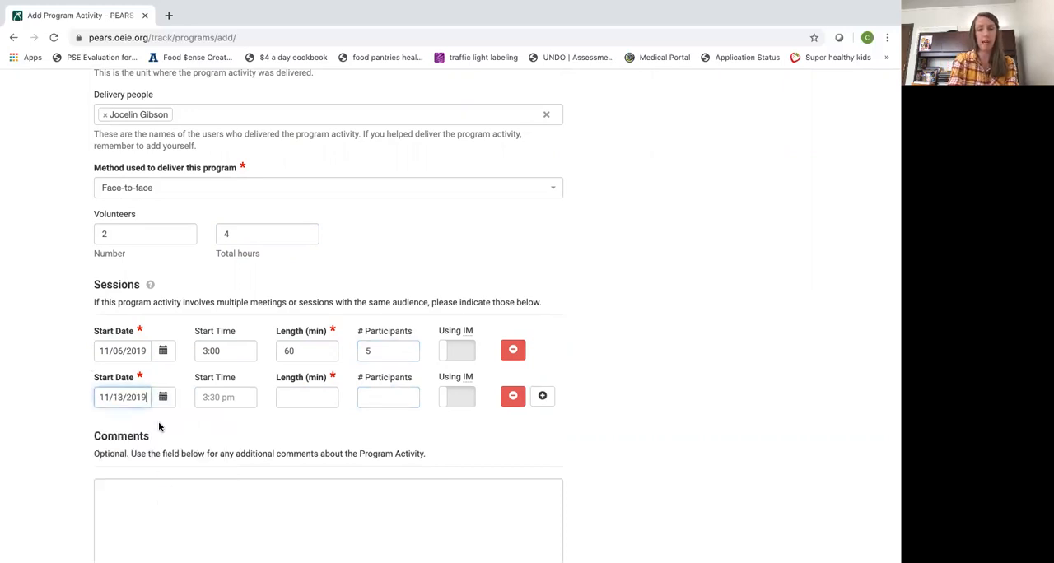
pyautogui.click(222, 398)
pyautogui.write('3:0')
pyautogui.write('60')
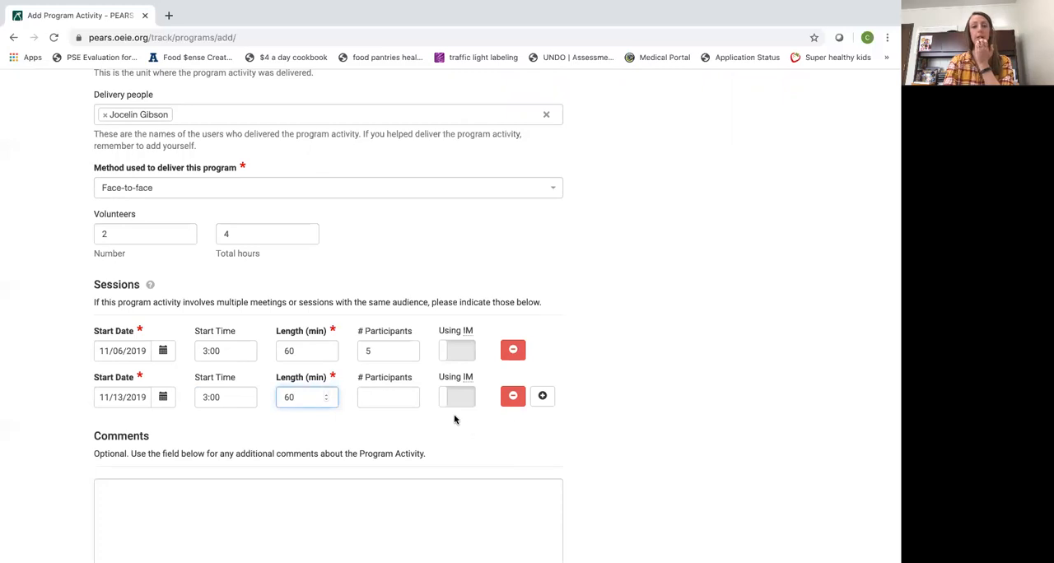
# Add a third session on 11/20/2019 starting at 3:00 and lasting 60 minutes
pyautogui.click(542, 397)
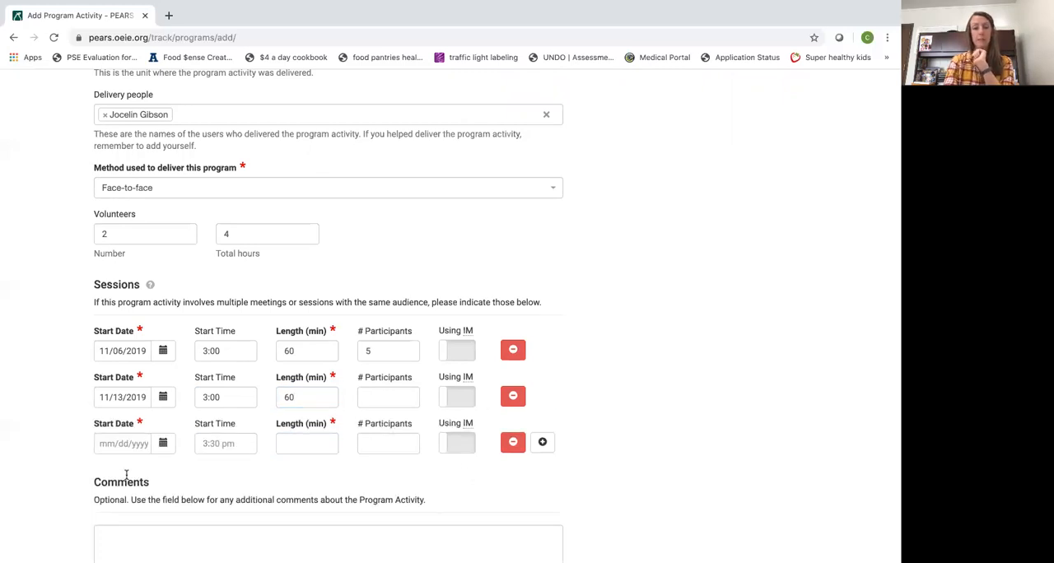
pyautogui.click(162, 443)
pyautogui.scroll(-1, 161, 495)
pyautogui.click(161, 518)
pyautogui.click(207, 396)
pyautogui.write('3:00')
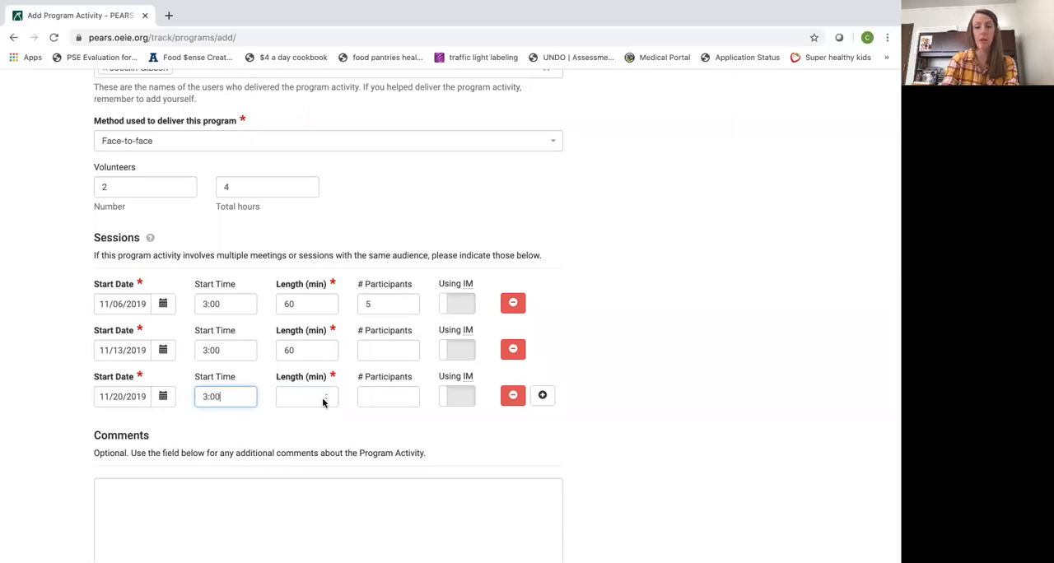
pyautogui.click(317, 397)
pyautogui.write('60')
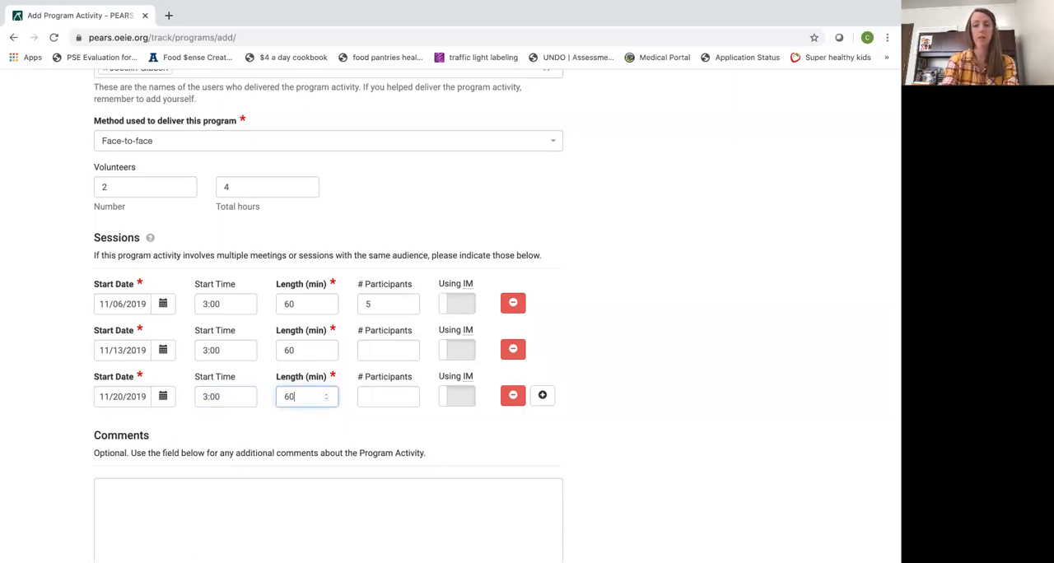
# Add a fourth session on 11/27/2019 starting at 3:00 and lasting 60 minutes
pyautogui.click(543, 397)
pyautogui.scroll(-2, 270, 396)
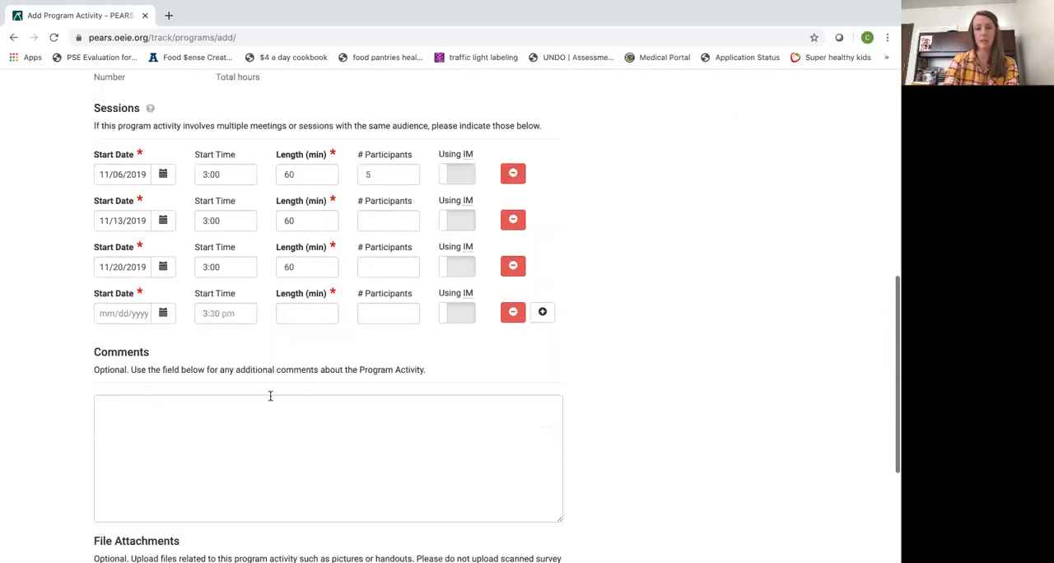
pyautogui.click(162, 311)
pyautogui.click(162, 446)
pyautogui.click(213, 308)
pyautogui.write('3:00')
pyautogui.press('Tab')
pyautogui.write('60')
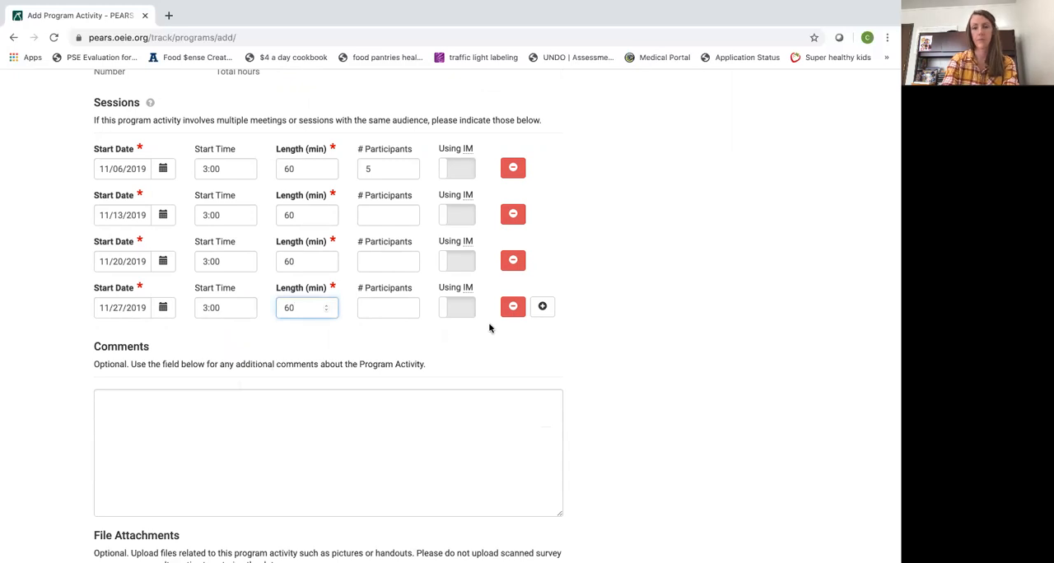
# Add a fifth session on 12/04/2019 starting at 3:00 and lasting 60 minutes
pyautogui.click(542, 306)
pyautogui.click(163, 354)
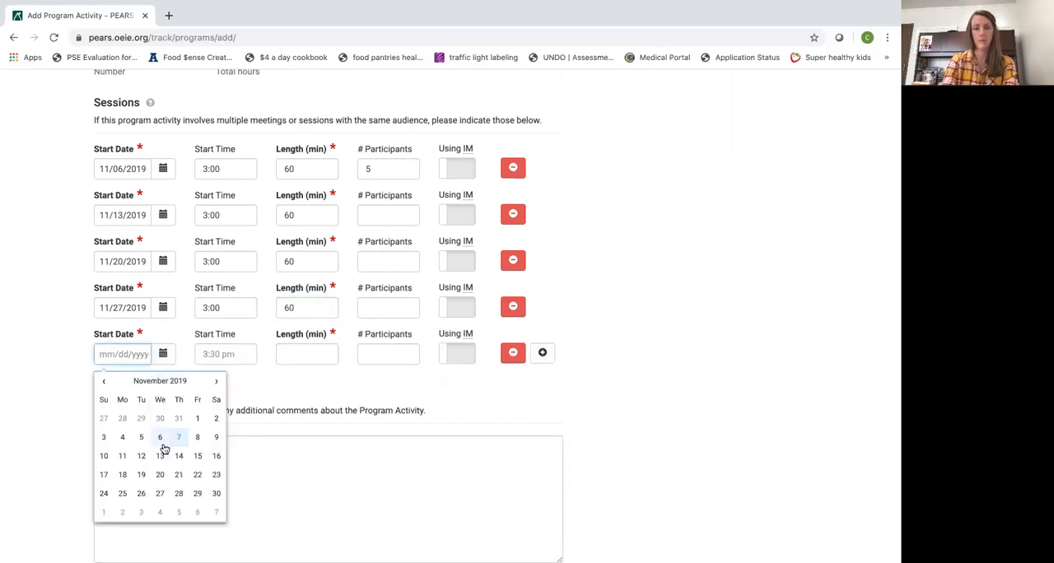
pyautogui.click(216, 380)
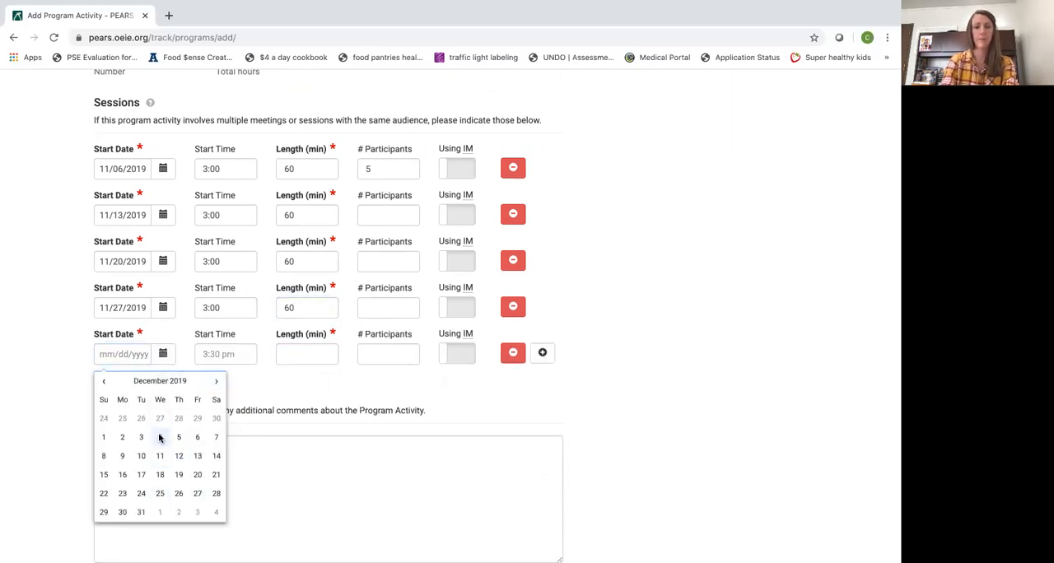
pyautogui.click(160, 438)
pyautogui.click(220, 356)
pyautogui.write('3')
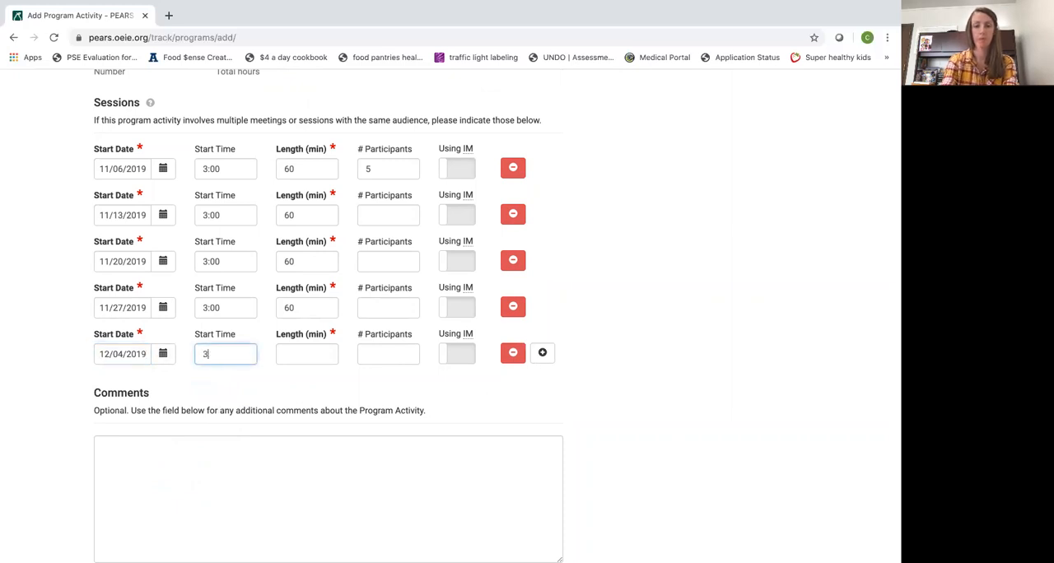
pyautogui.write(':00')
pyautogui.press('Tab')
pyautogui.write('60')
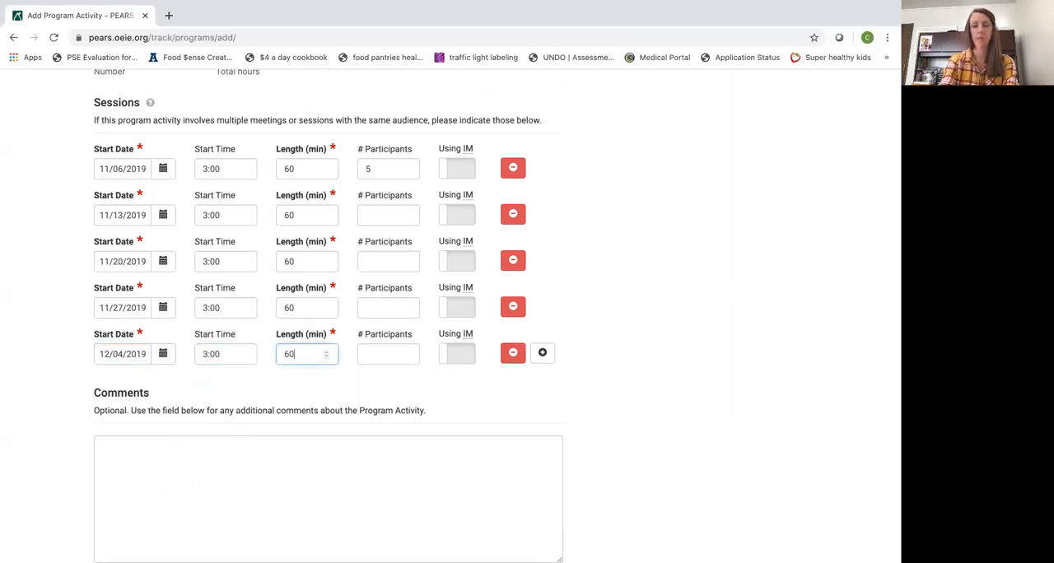
# Add a sixth session on 12/11/2019 starting at 3:00 and lasting 60 minutes
pyautogui.click(543, 353)
pyautogui.click(161, 401)
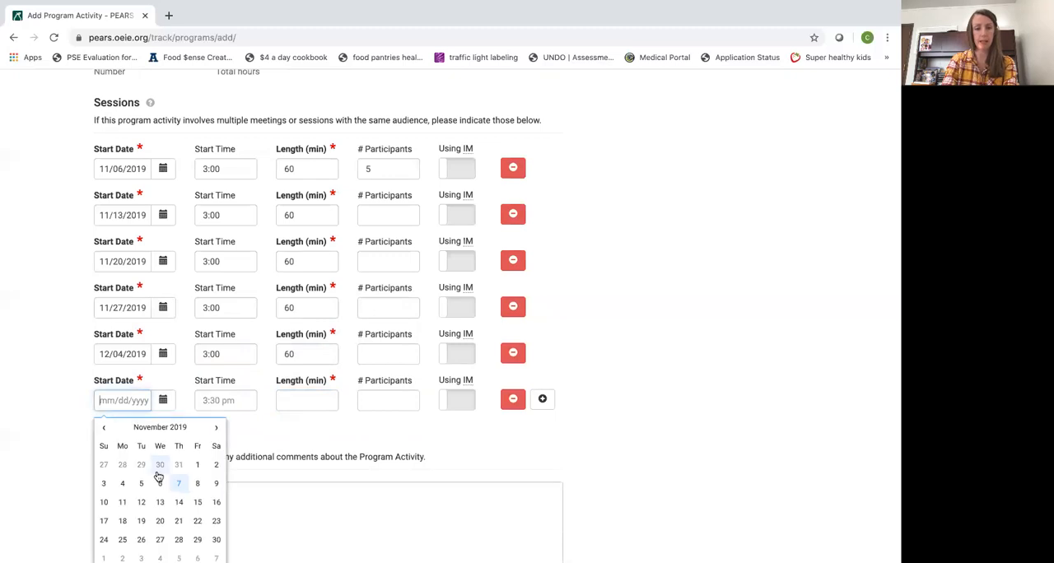
pyautogui.click(216, 428)
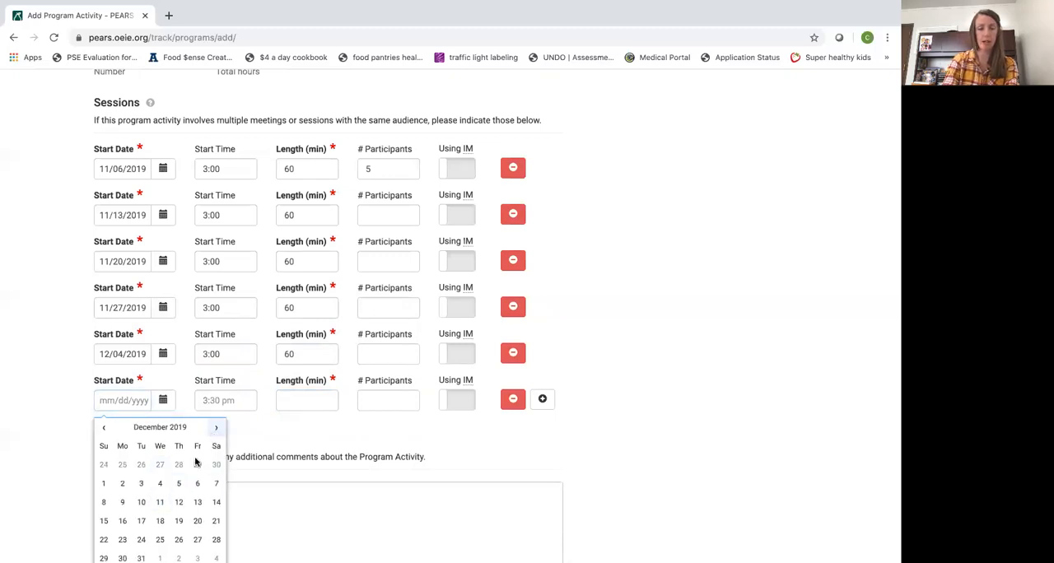
pyautogui.click(160, 502)
pyautogui.click(228, 401)
pyautogui.write('3:00')
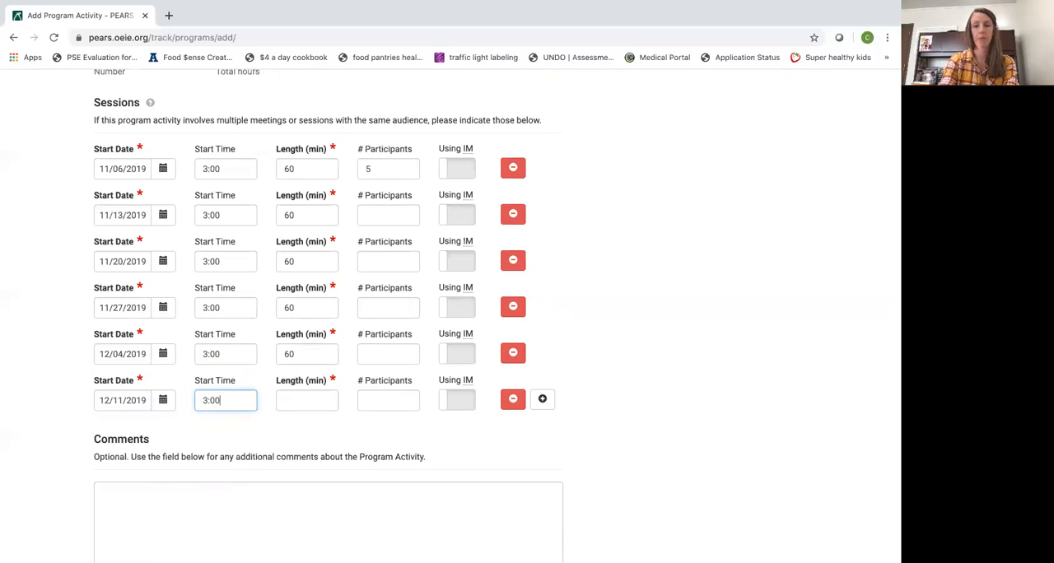
pyautogui.click(317, 399)
pyautogui.write('1')
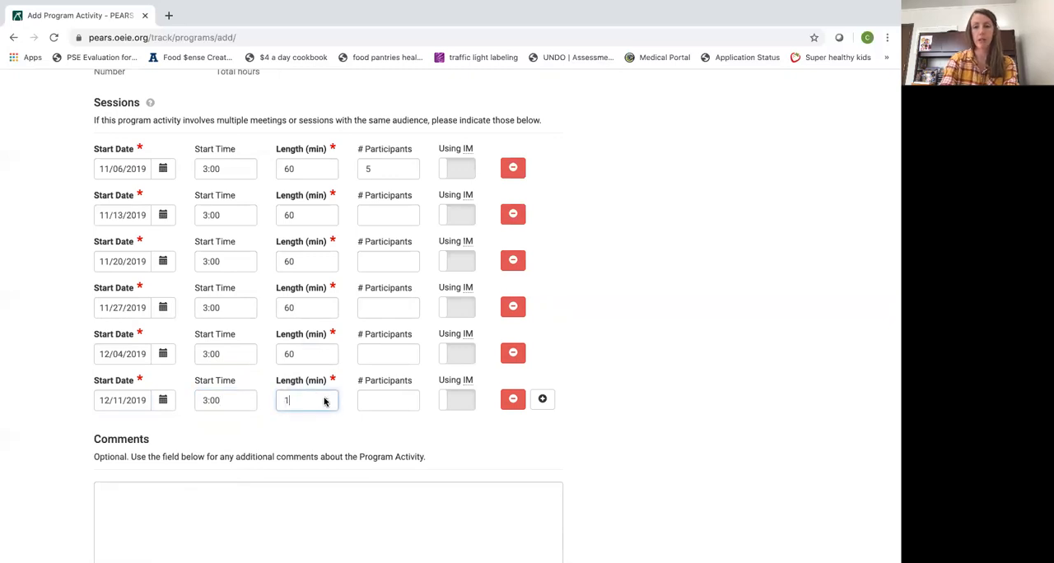
pyautogui.write('60')
pyautogui.press('BackSpace')
pyautogui.press('BackSpace')
pyautogui.press('BackSpace')
pyautogui.write('60')
# Set the number of participants for the 11/13/2019 session to 6
pyautogui.click(394, 392)
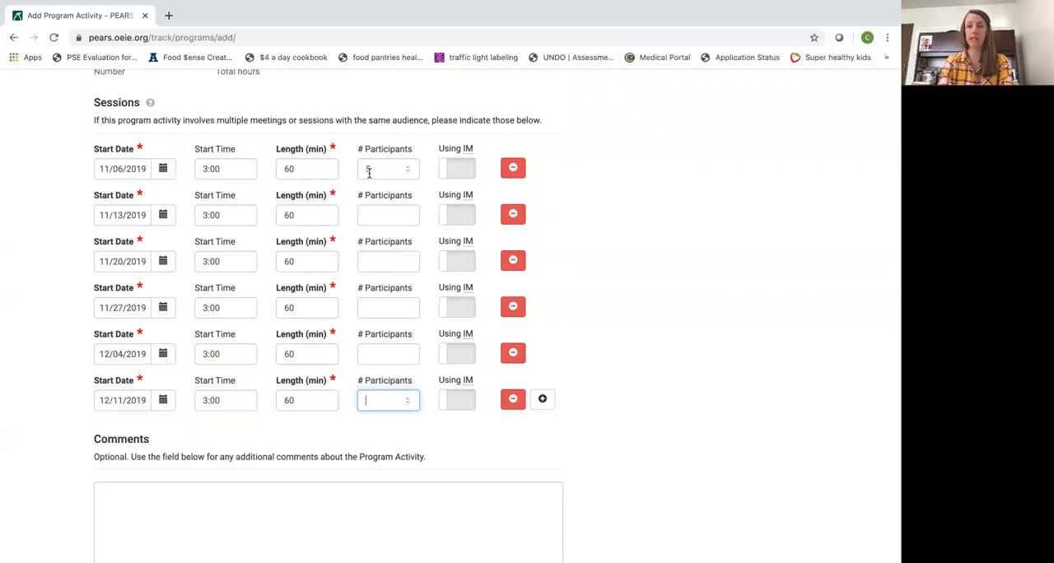
pyautogui.scroll(-1, 391, 248)
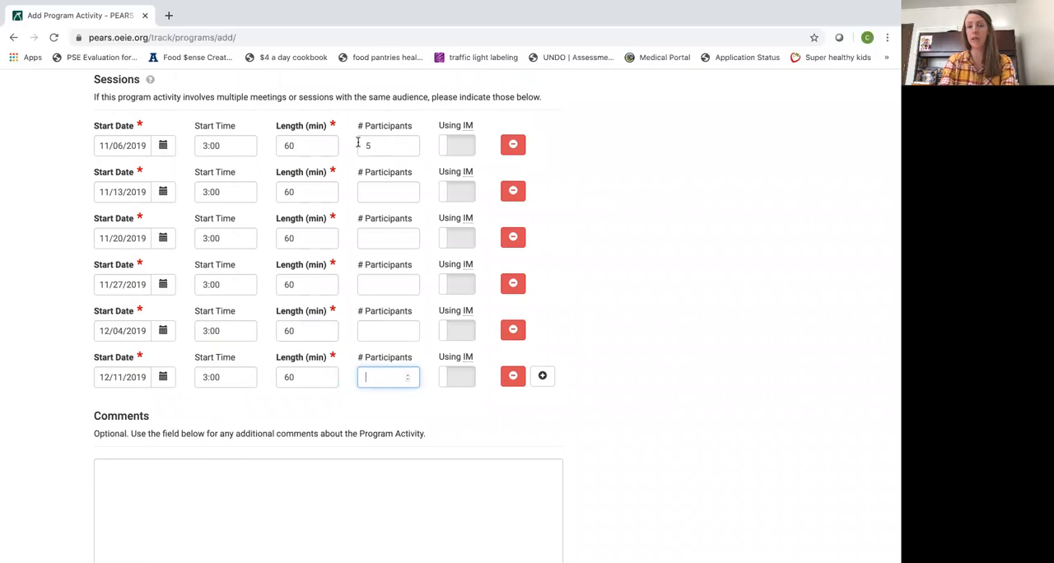
pyautogui.click(399, 192)
pyautogui.write('6')
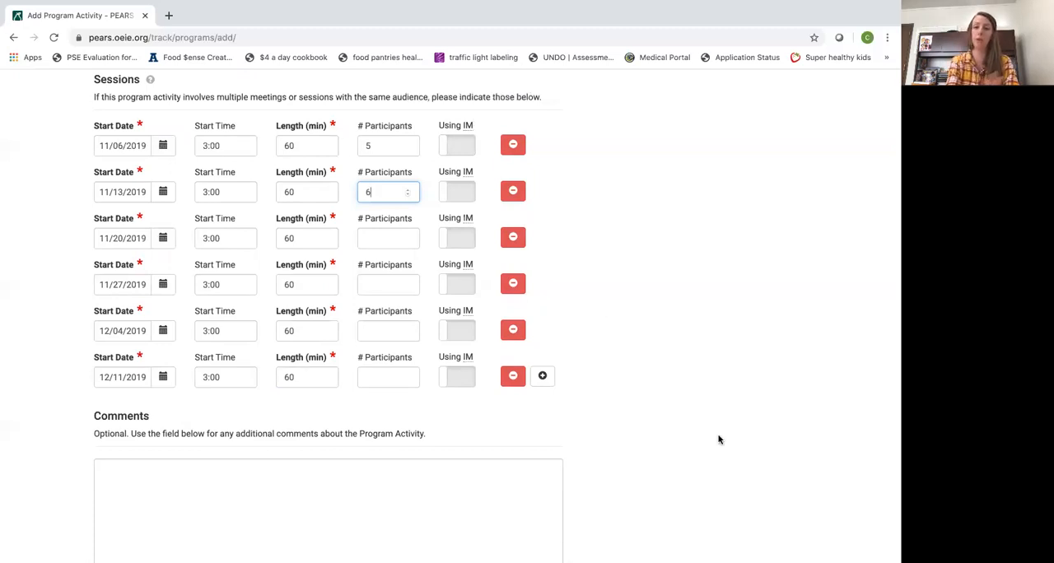
# Review the sessions and the optional comments and file attachments sections, and save the program activity, continuing to the SNAP-Ed custom data
pyautogui.click(466, 146)
pyautogui.click(464, 147)
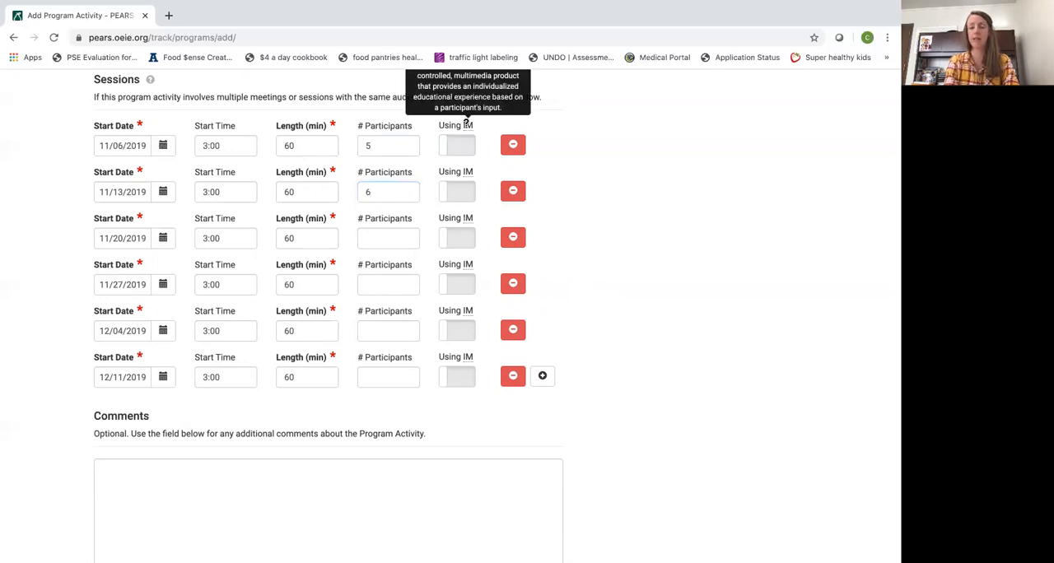
pyautogui.scroll(-1, 588, 182)
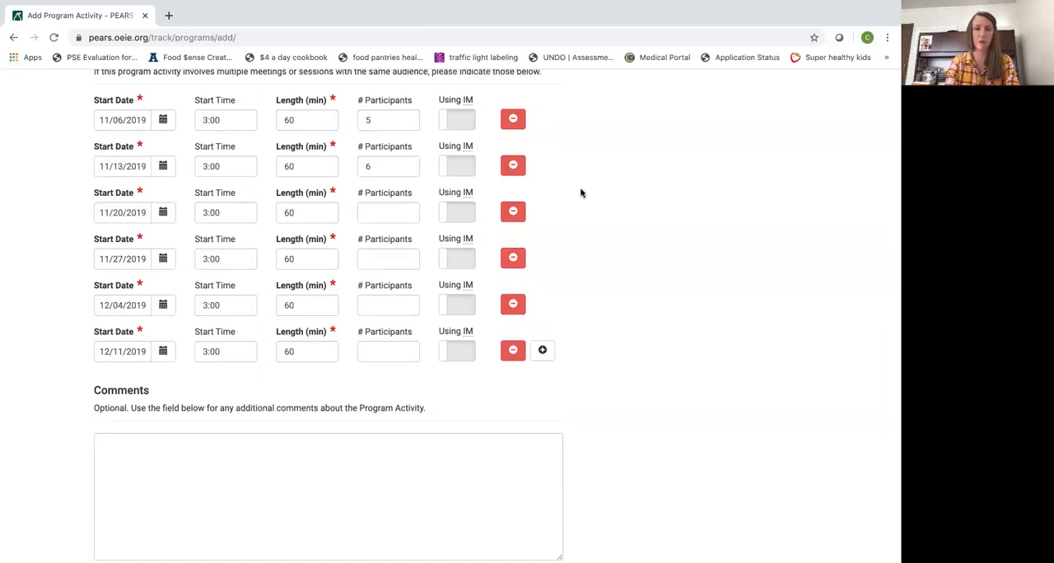
pyautogui.scroll(-3, 581, 193)
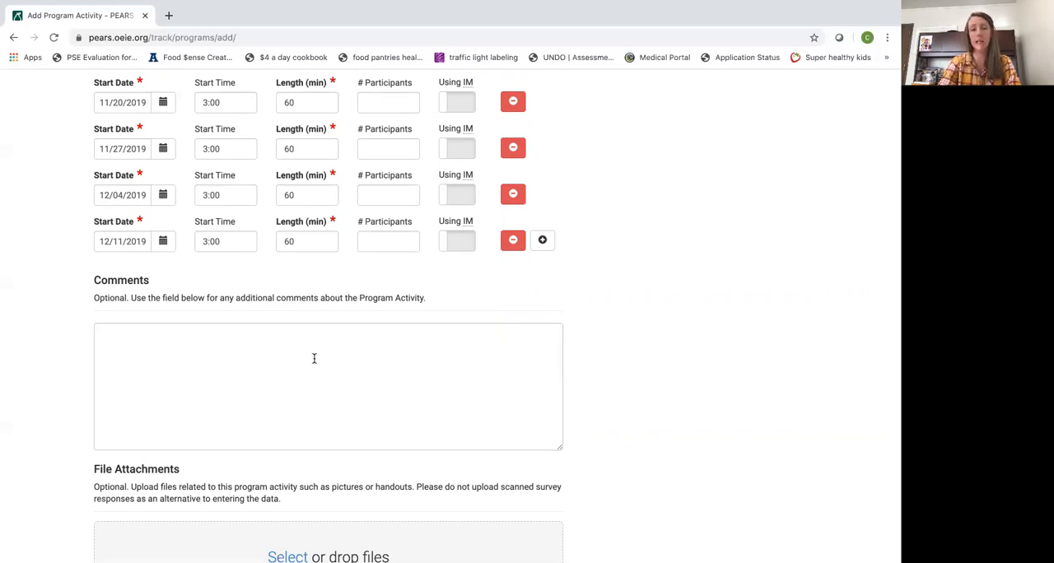
pyautogui.scroll(-3, 313, 358)
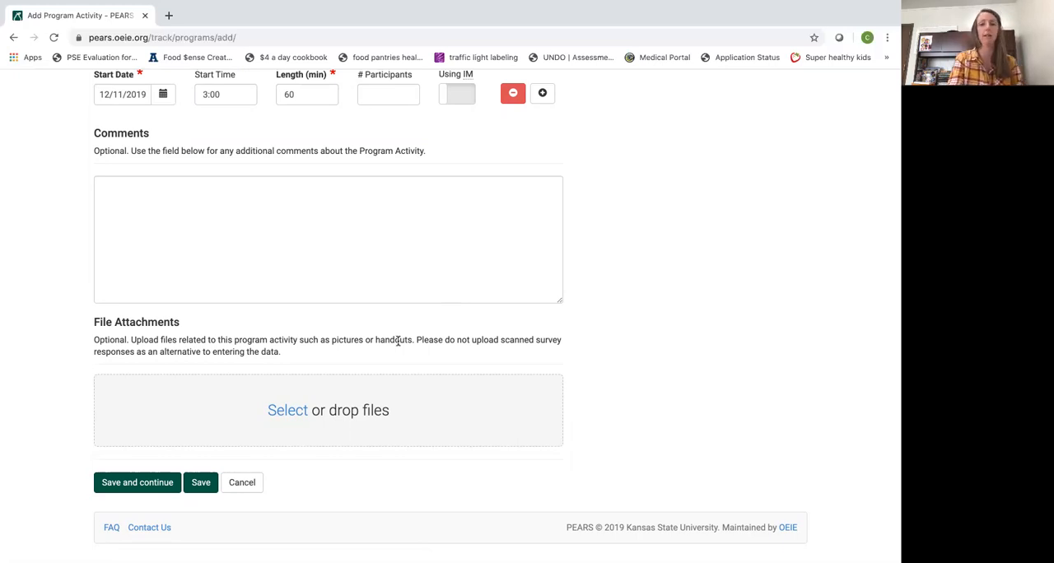
pyautogui.scroll(4, 398, 340)
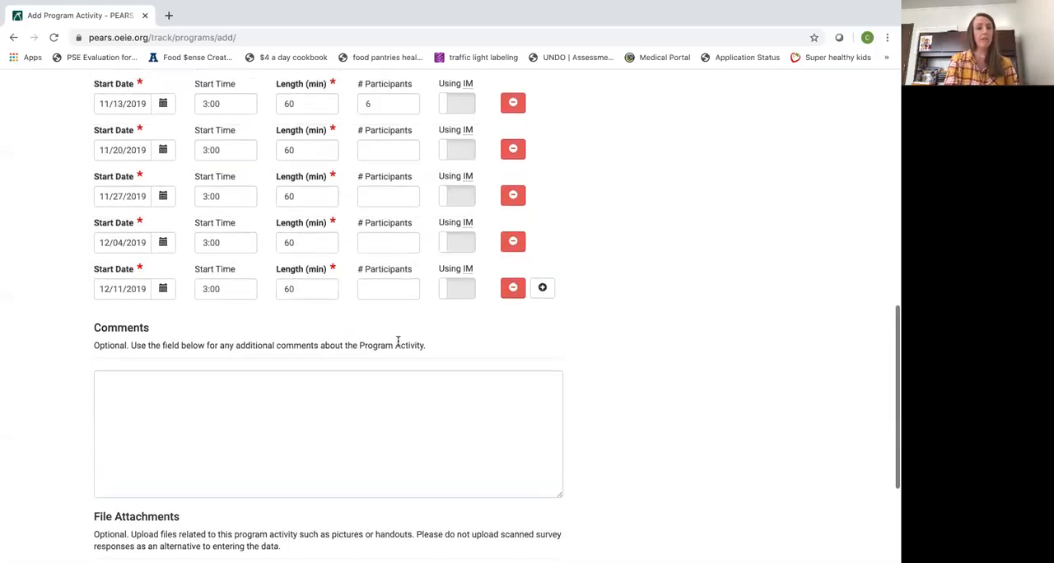
pyautogui.scroll(2, 398, 340)
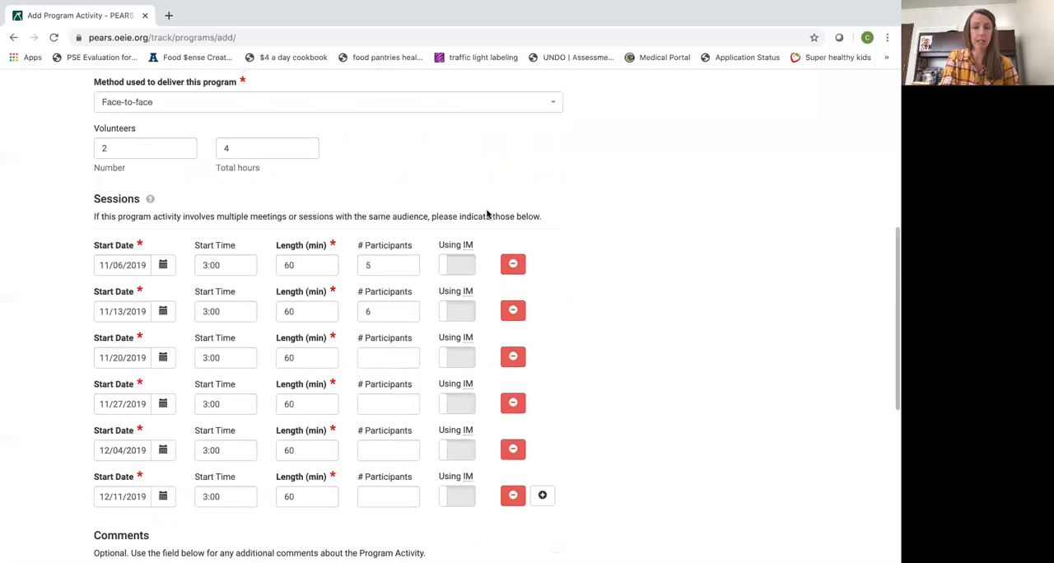
pyautogui.scroll(-8, 586, 299)
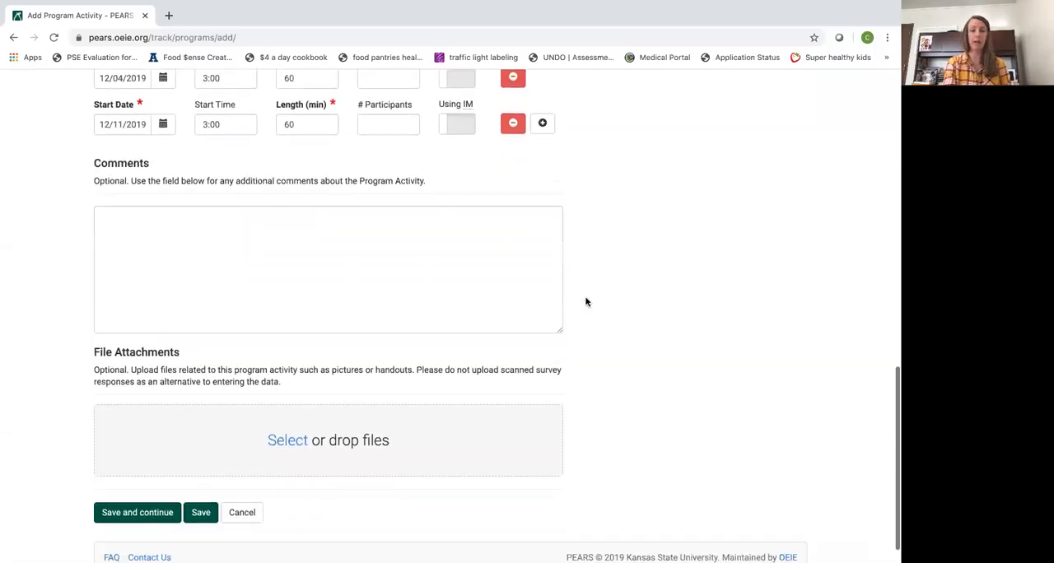
pyautogui.click(148, 483)
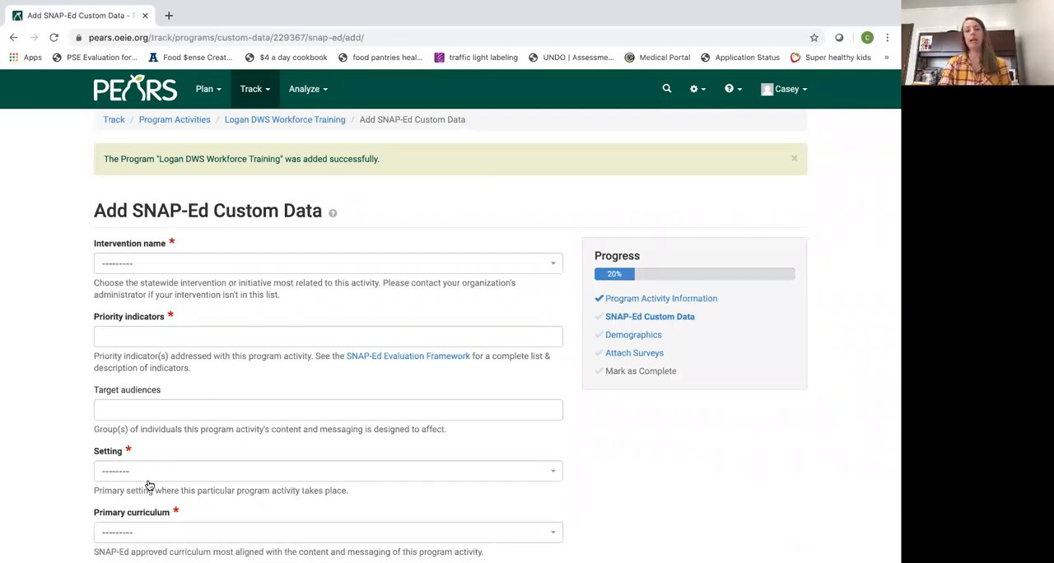
# Choose Create Better Health as the intervention name in the SNAP-Ed custom data
pyautogui.click(553, 269)
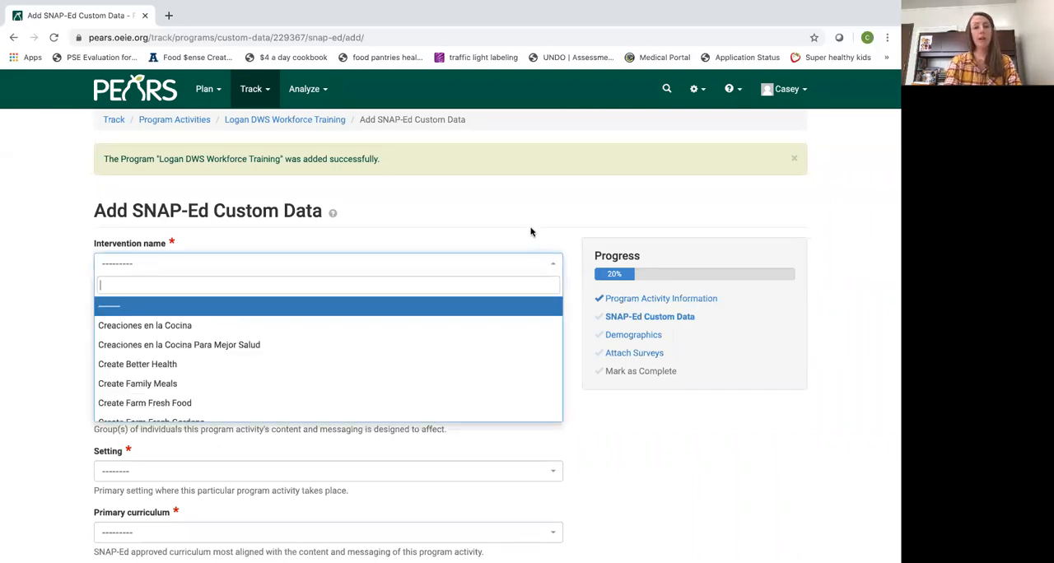
pyautogui.scroll(-2, 493, 334)
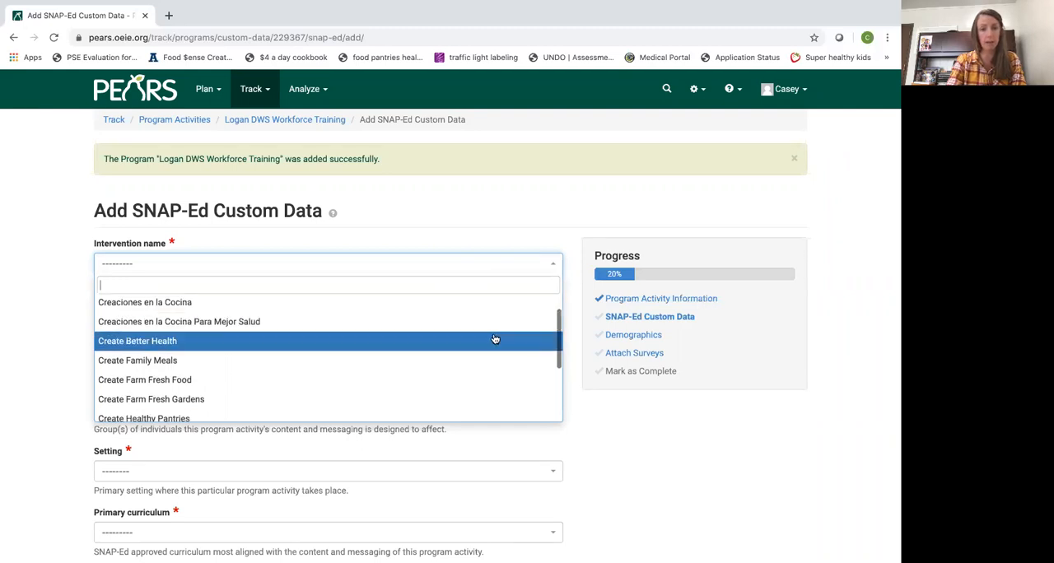
pyautogui.click(495, 340)
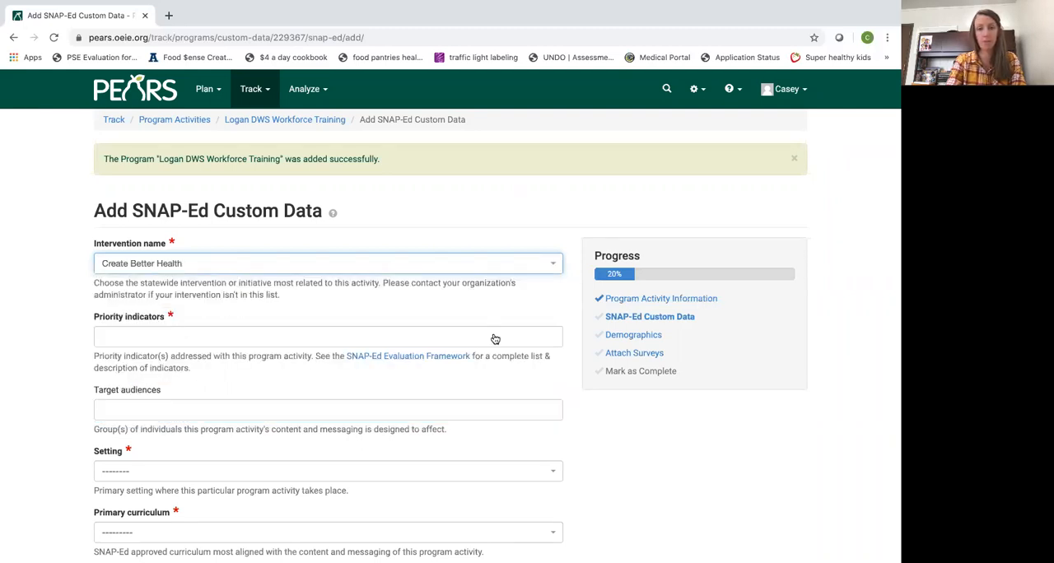
# Add the priority indicators Healthy Eating Behaviors (MT1), Food Resource Management Behaviors (MT2) and Physical Activity & Reduced Sedentary Behavior (MT3)
pyautogui.scroll(-3, 499, 300)
pyautogui.scroll(2, 574, 338)
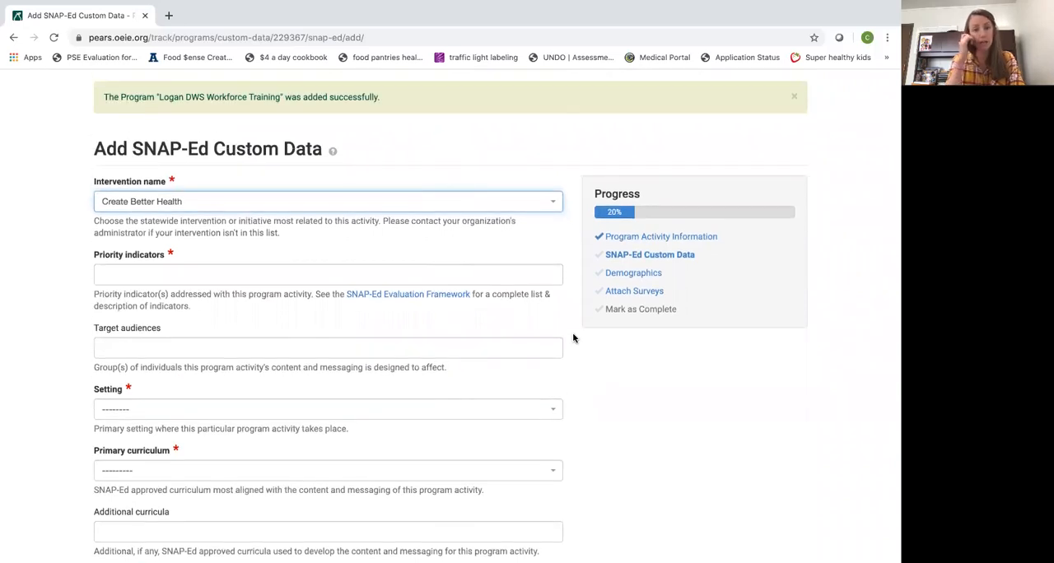
pyautogui.click(520, 280)
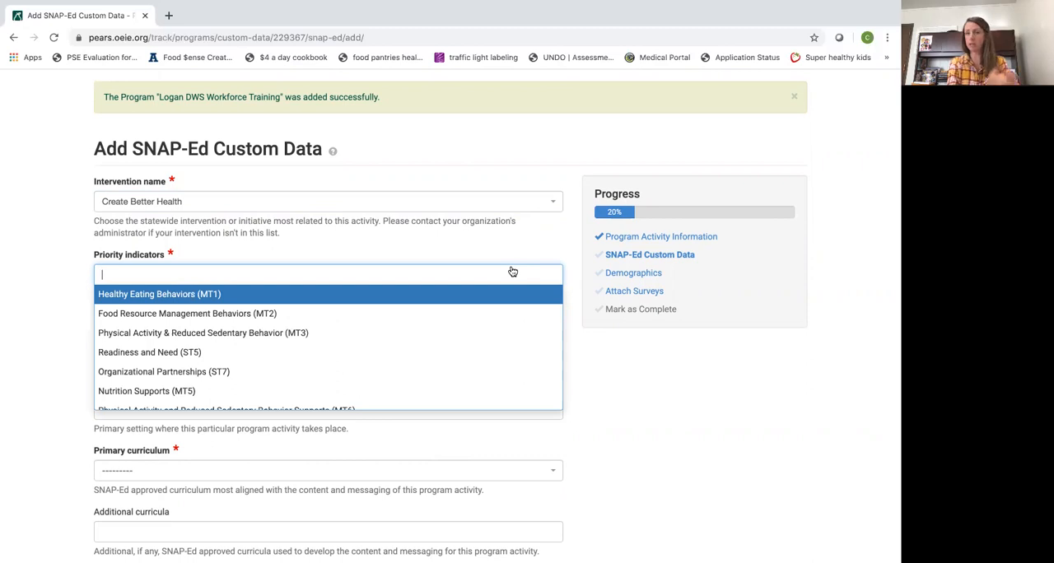
pyautogui.click(452, 292)
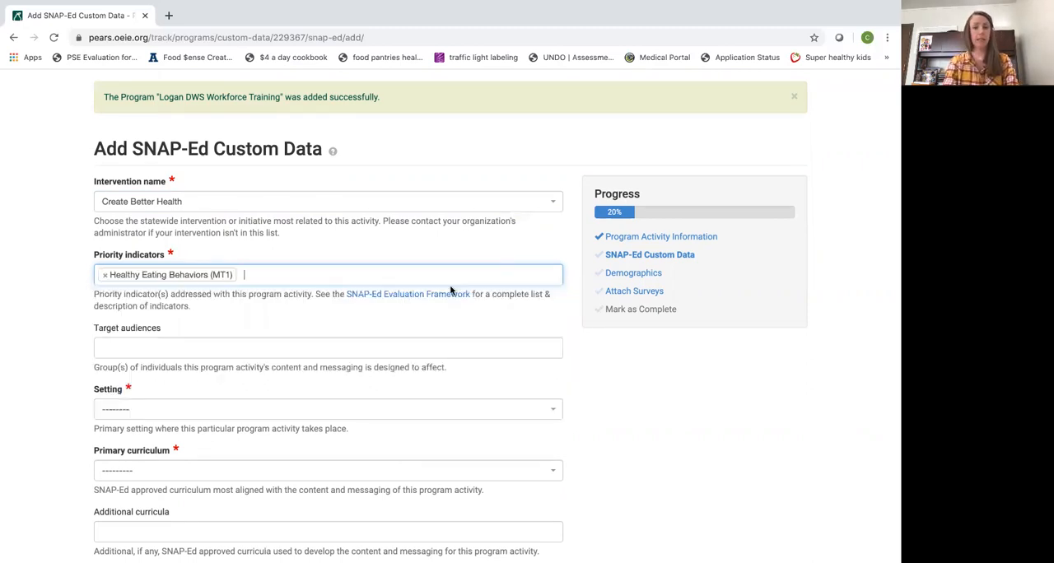
pyautogui.click(453, 274)
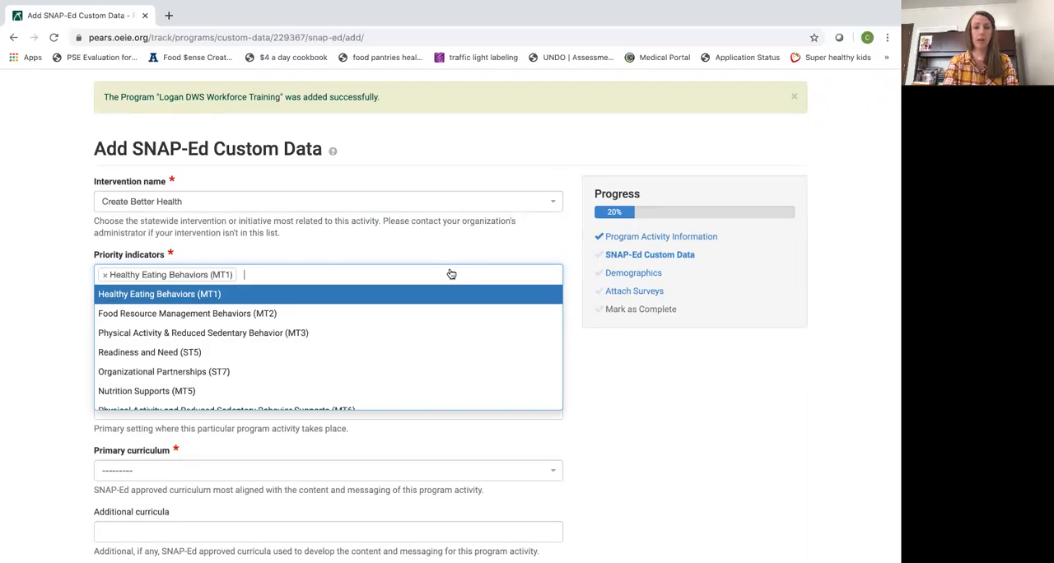
pyautogui.click(327, 322)
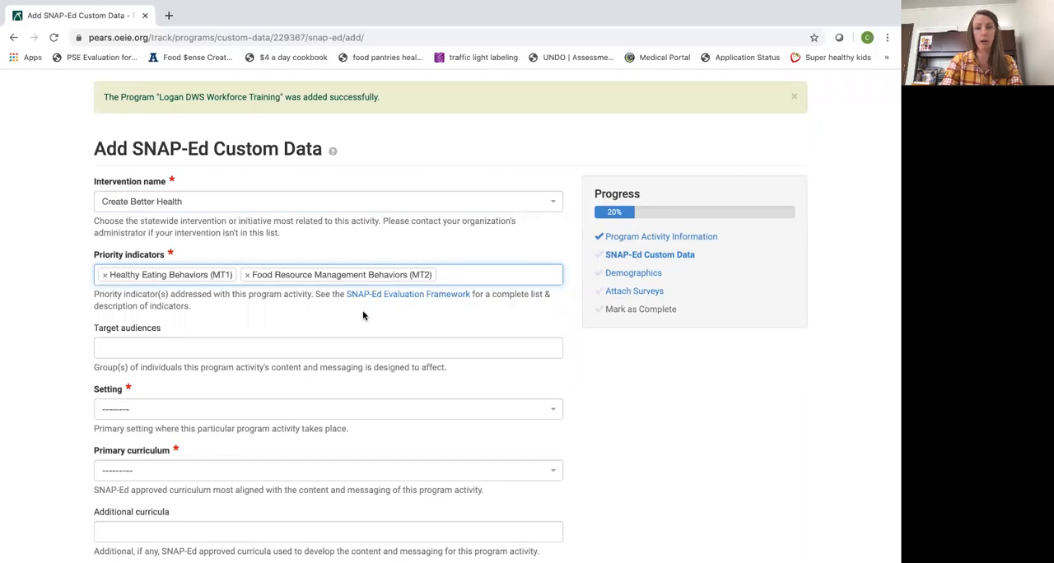
pyautogui.click(487, 282)
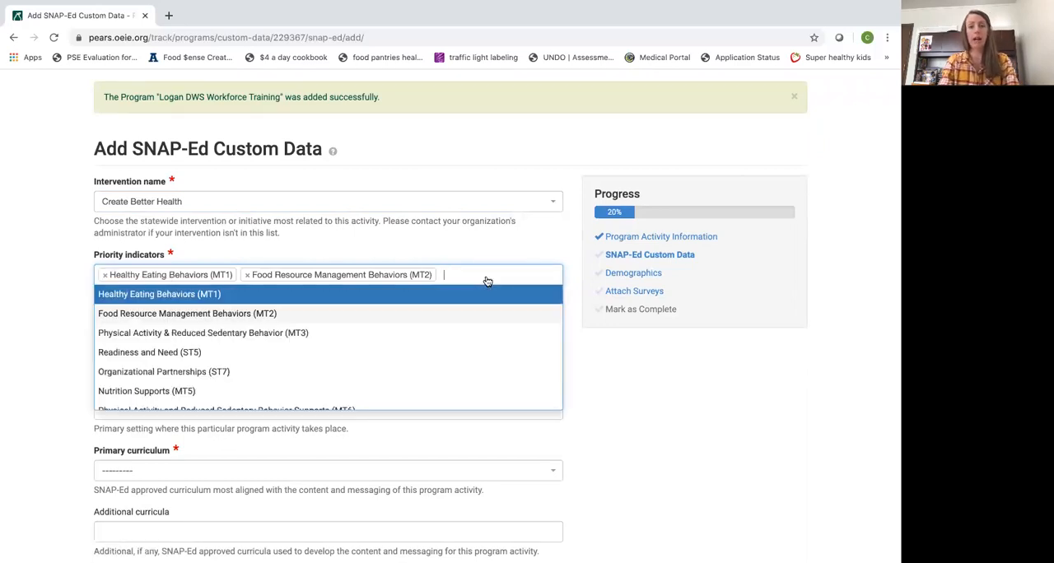
pyautogui.click(460, 327)
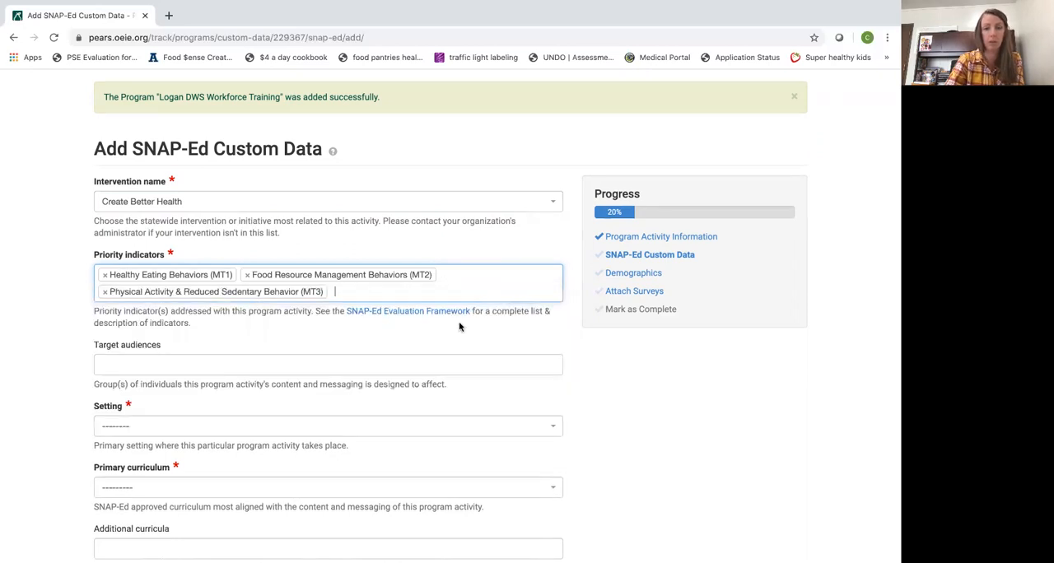
# Review the target audience options and add Adults as the program activity's target audience
pyautogui.scroll(-2, 640, 429)
pyautogui.scroll(-2, 641, 430)
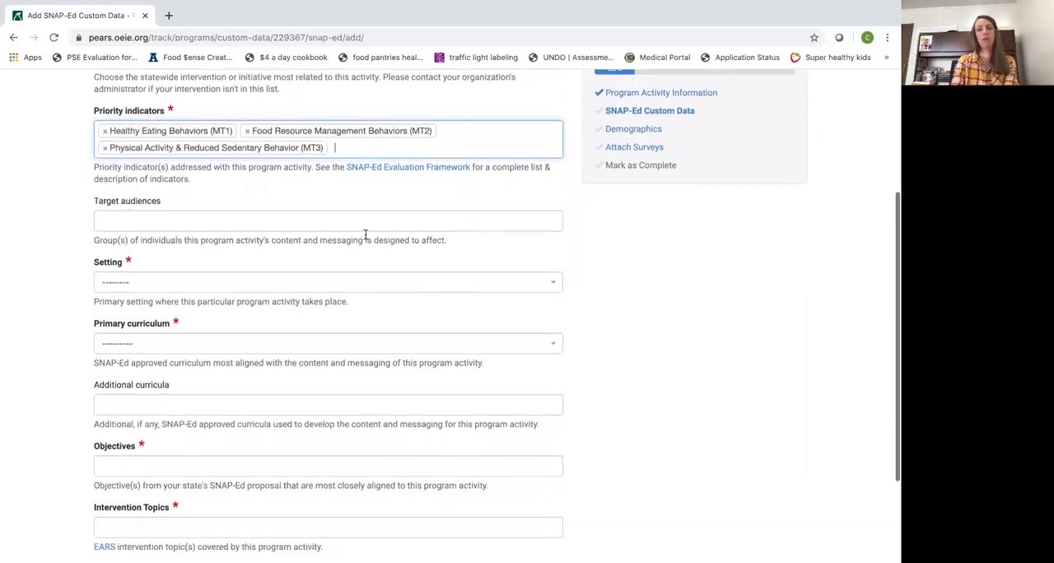
pyautogui.click(361, 227)
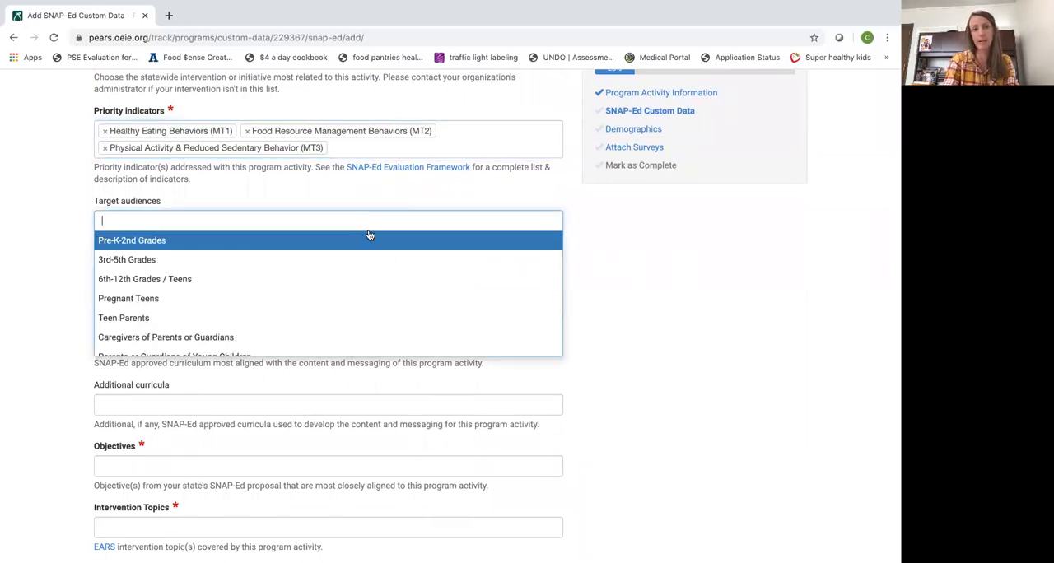
pyautogui.scroll(-1, 393, 275)
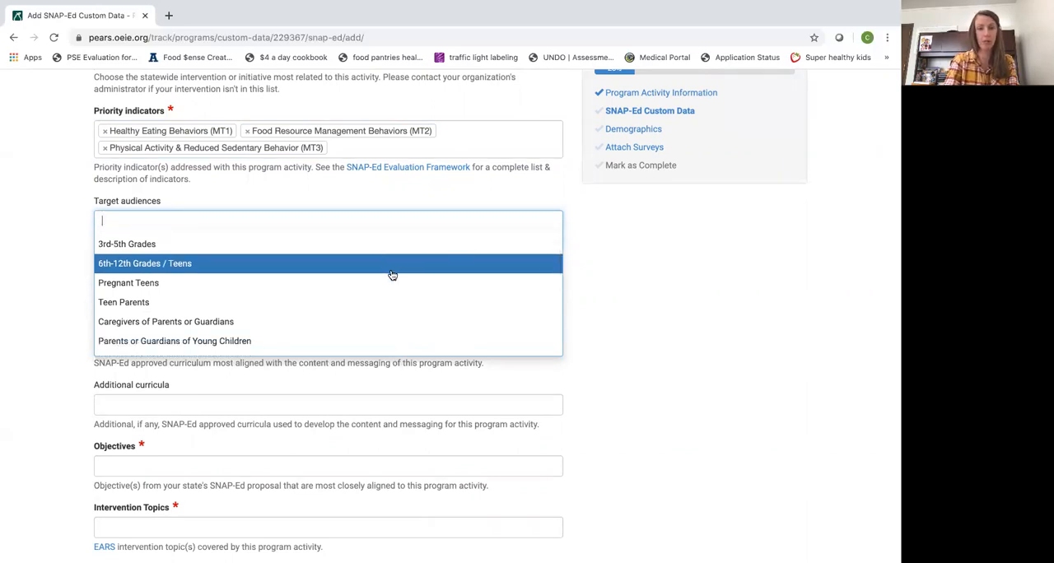
pyautogui.scroll(-5, 393, 275)
pyautogui.scroll(-1, 392, 273)
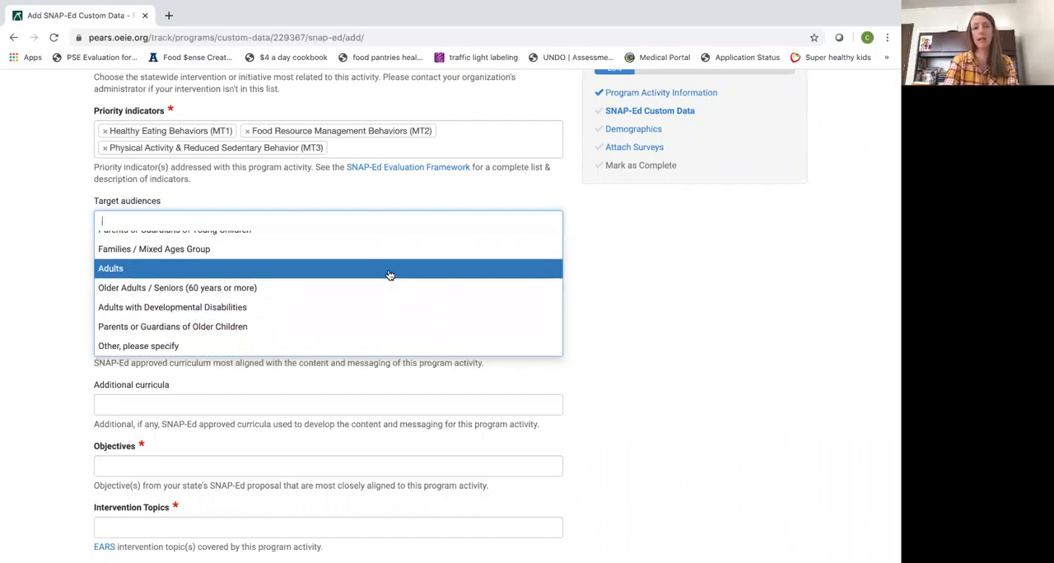
pyautogui.scroll(6, 400, 267)
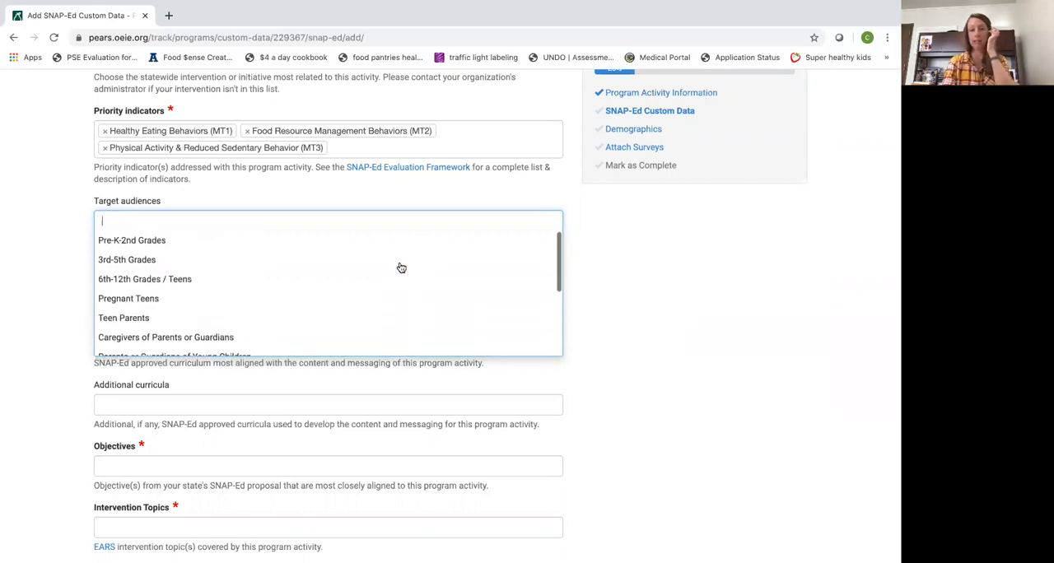
pyautogui.scroll(-1, 454, 300)
pyautogui.scroll(-4, 455, 300)
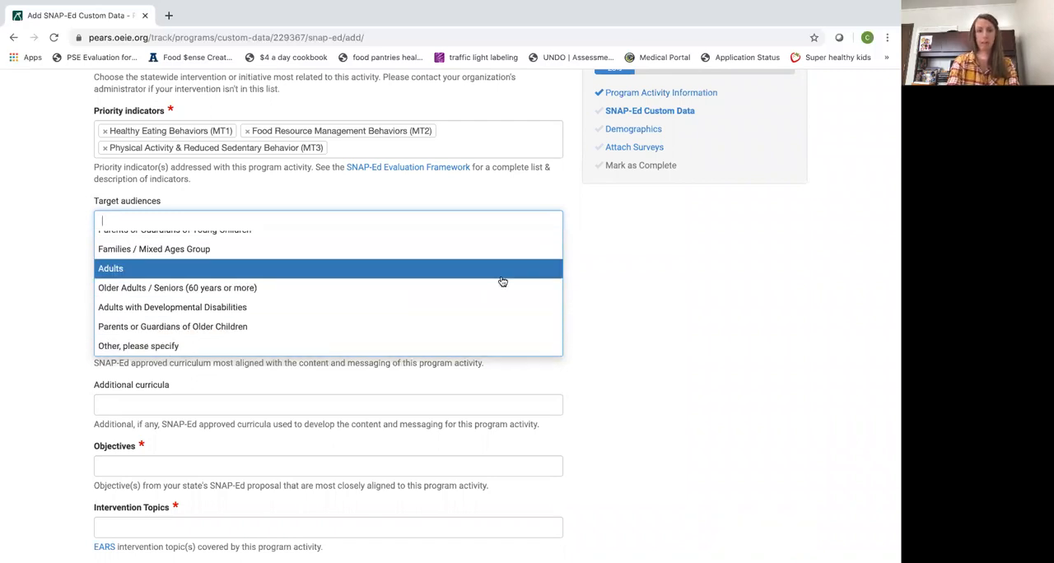
pyautogui.click(505, 278)
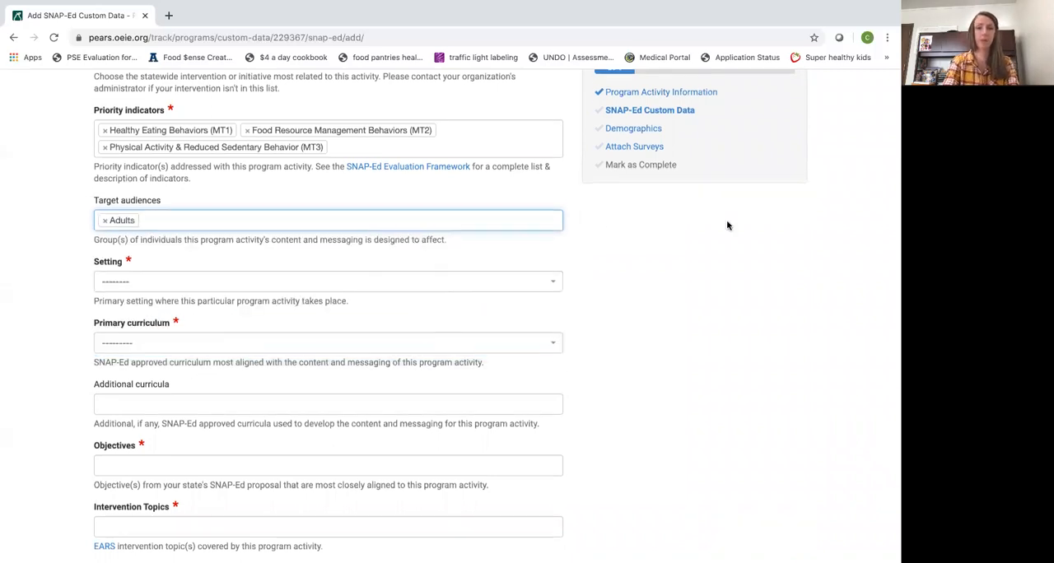
# Set the setting to Adult education, job training, temporary assistance for needy families (TANF), and veteran services sites
pyautogui.scroll(-1, 727, 223)
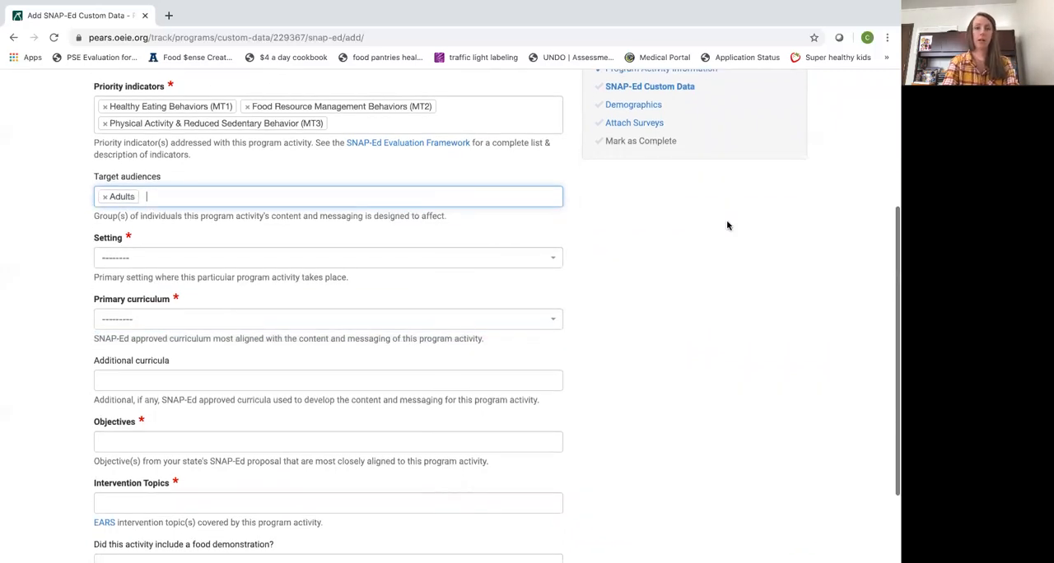
pyautogui.click(554, 261)
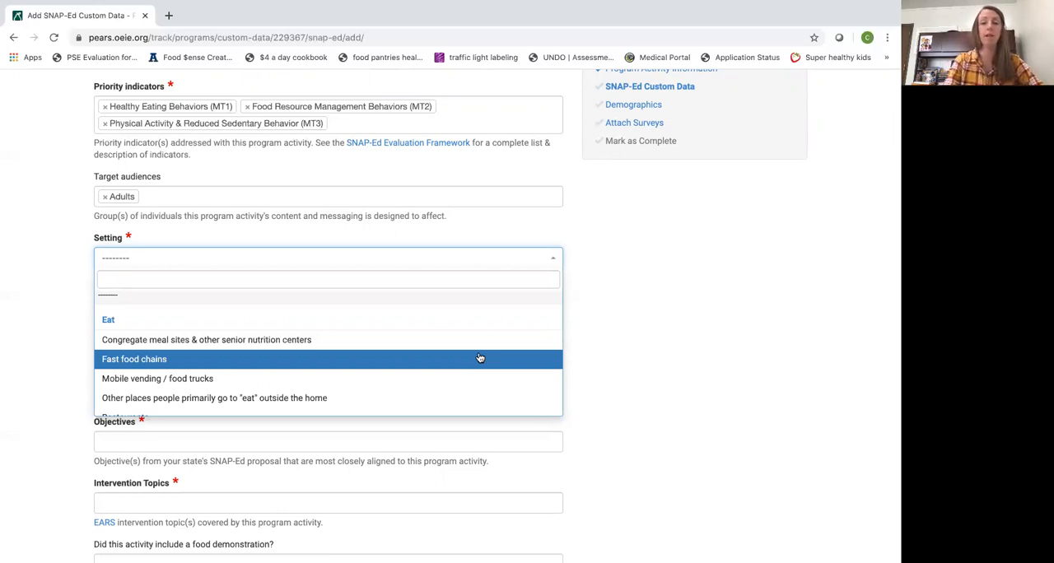
pyautogui.scroll(-3, 481, 359)
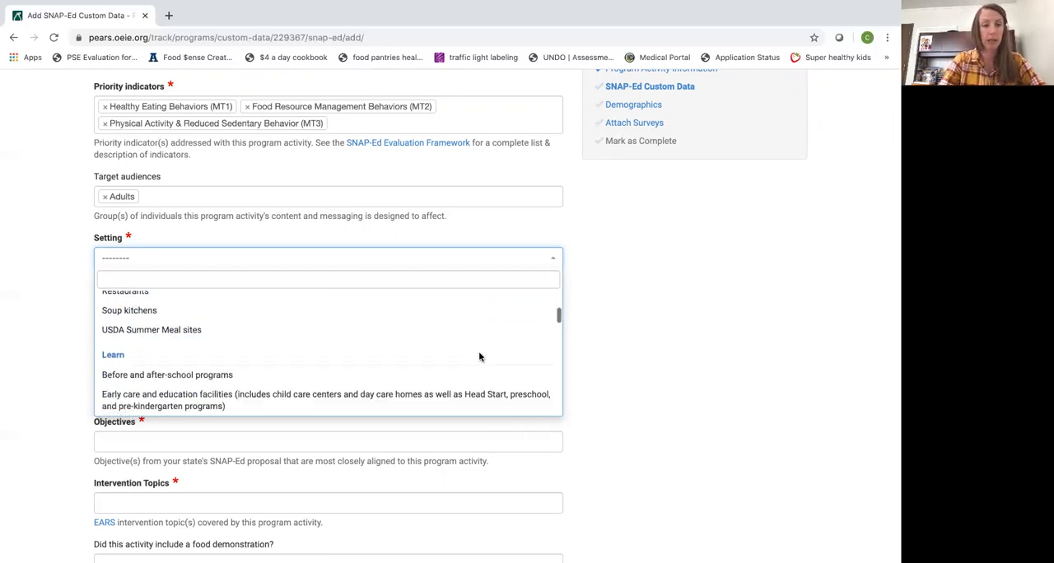
pyautogui.scroll(-4, 480, 358)
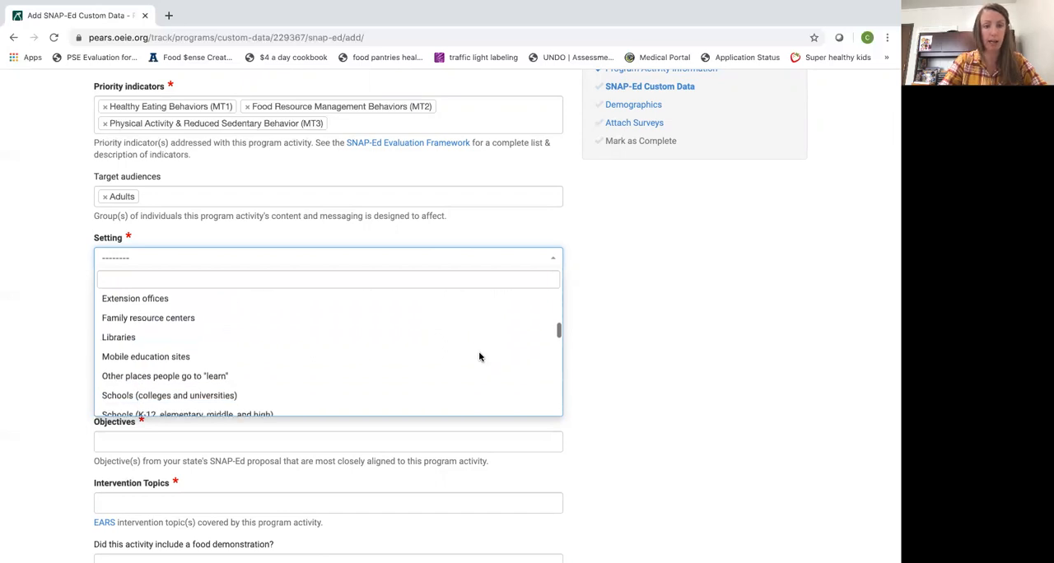
pyautogui.scroll(-5, 481, 358)
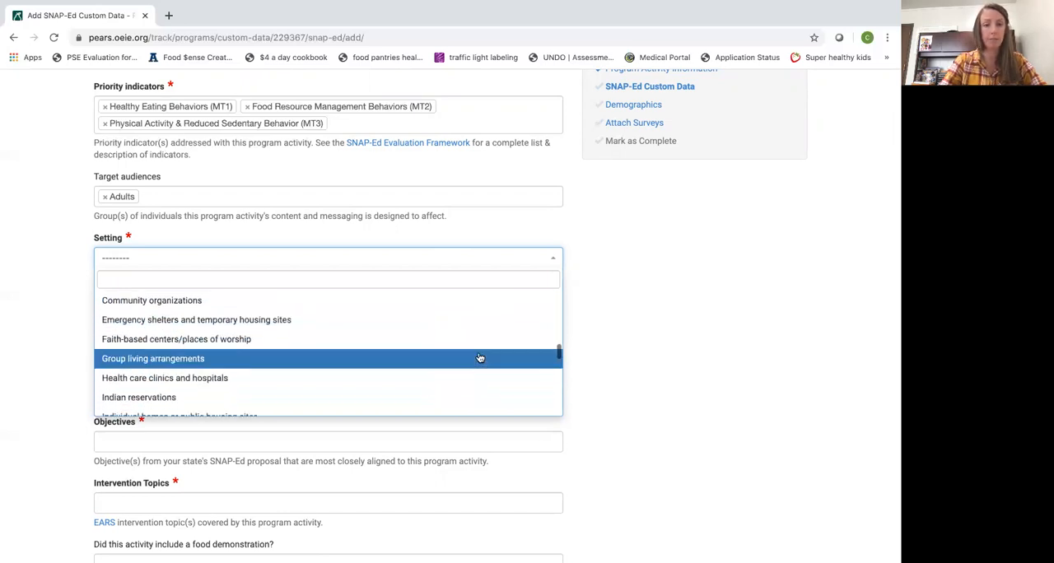
pyautogui.scroll(-6, 480, 358)
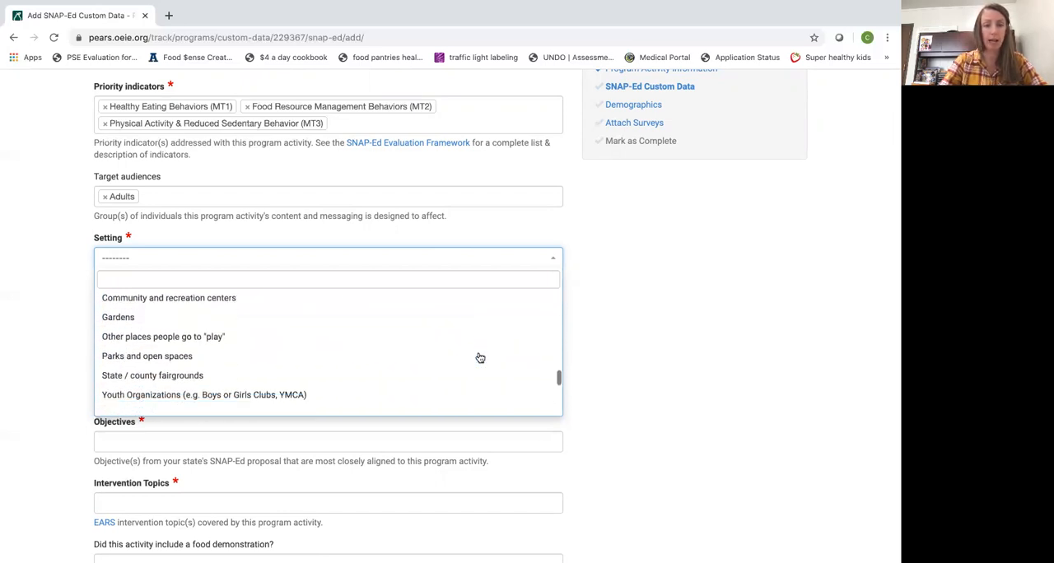
pyautogui.scroll(-8, 480, 357)
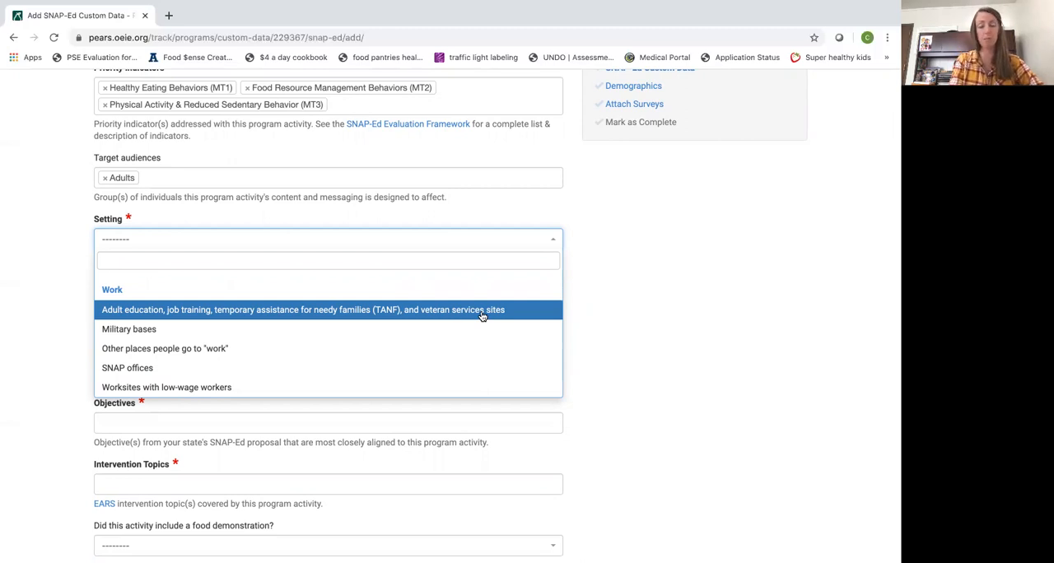
pyautogui.click(482, 316)
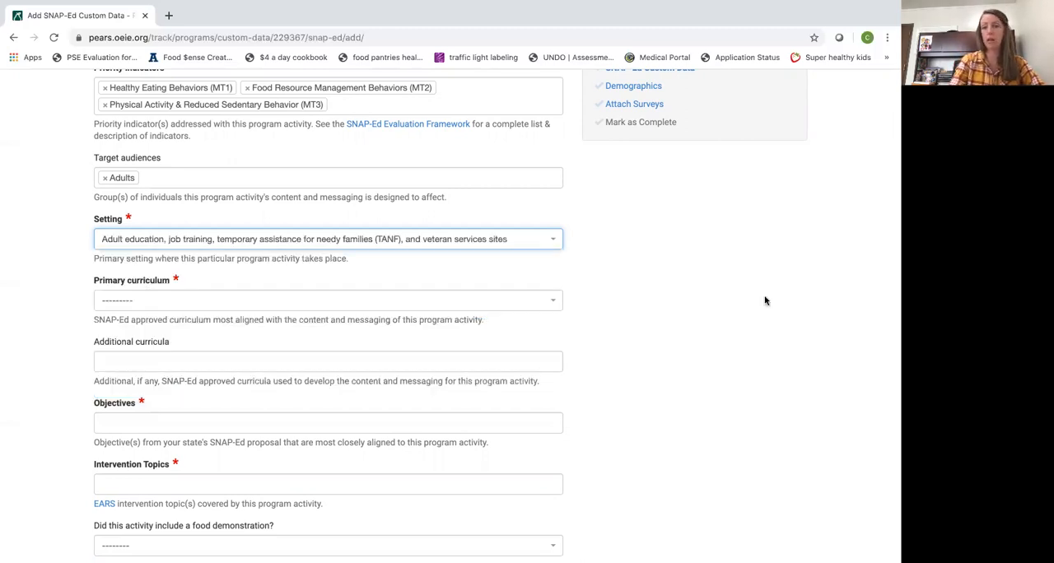
# Choose Create Better Health as the primary curriculum
pyautogui.scroll(-1, 734, 286)
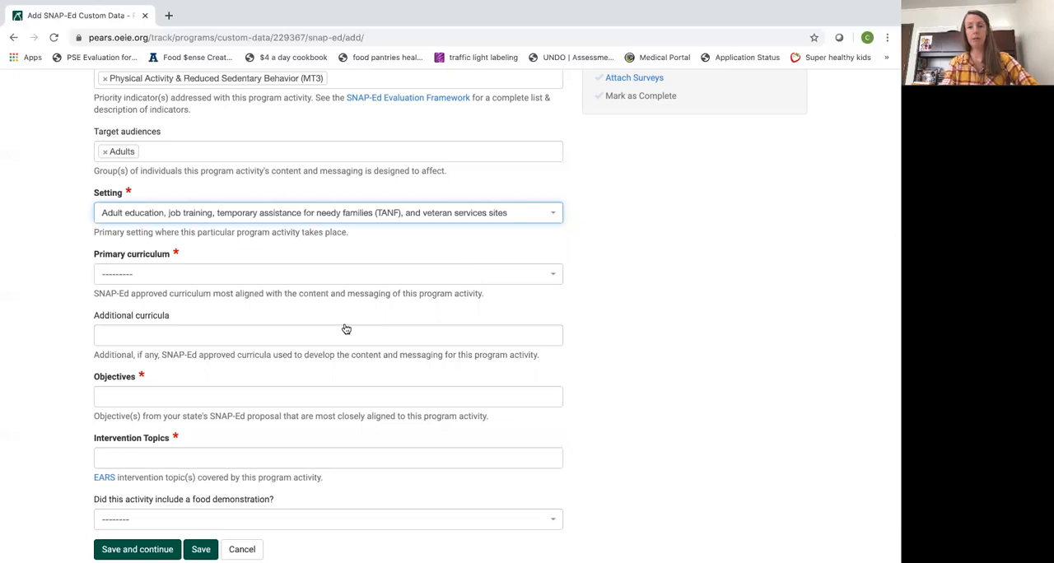
pyautogui.click(556, 276)
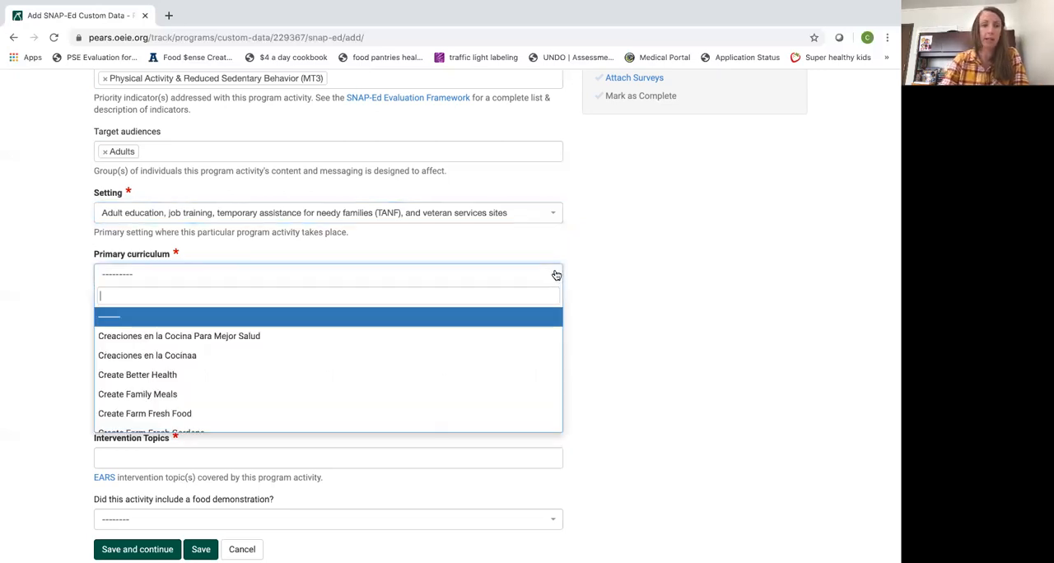
pyautogui.click(384, 381)
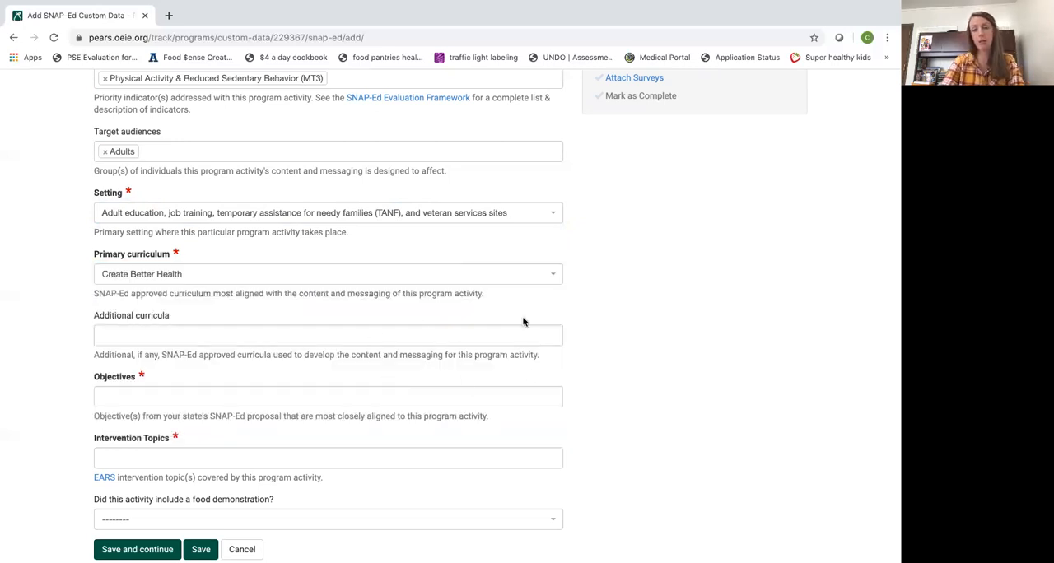
# Leave the additional curricula empty and add the objectives Improve overall dietary quality and Increase food resource management skills
pyautogui.scroll(-1, 788, 397)
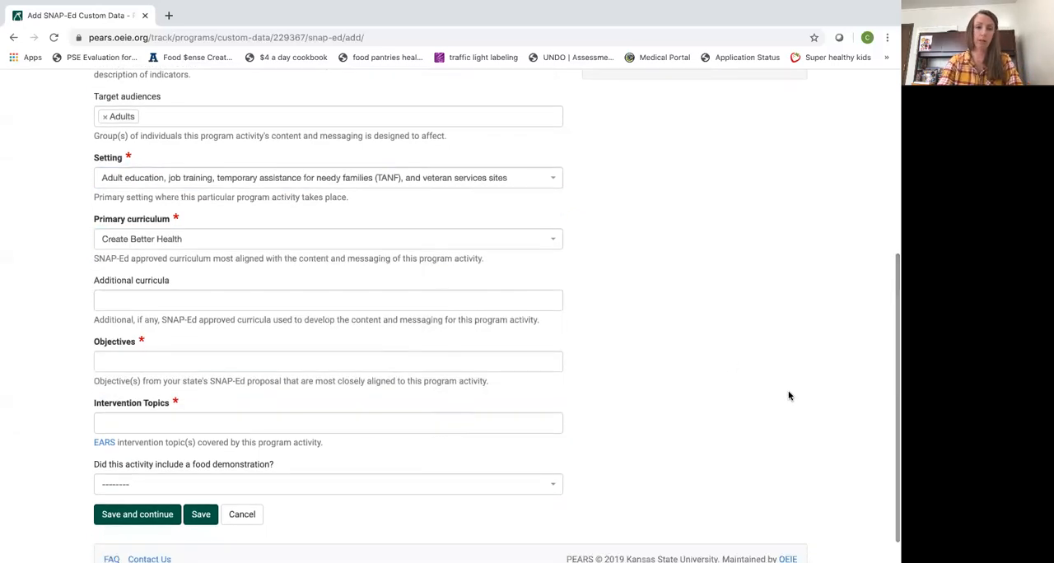
pyautogui.scroll(-1, 789, 396)
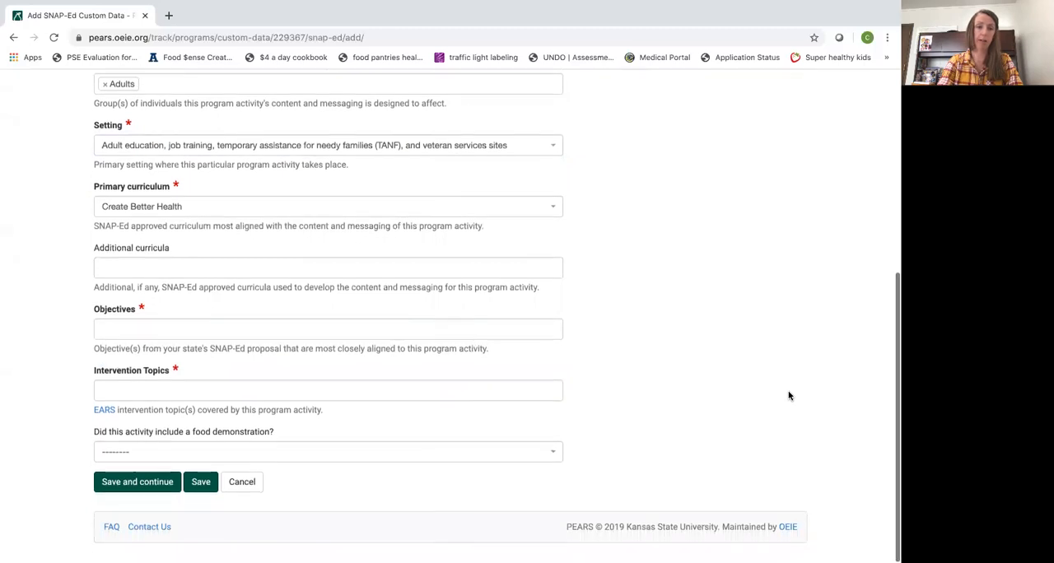
pyautogui.click(326, 336)
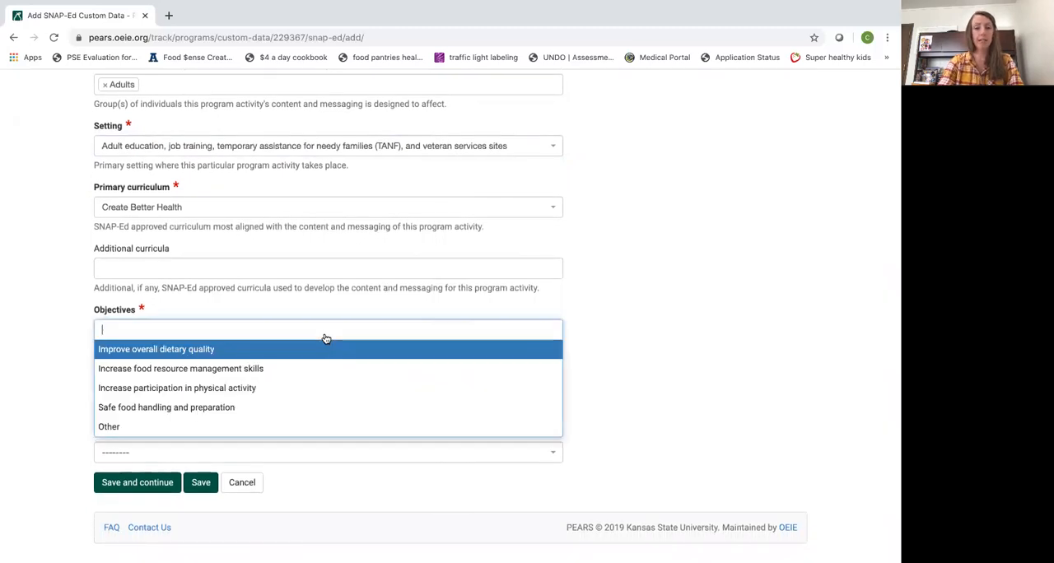
pyautogui.click(381, 350)
pyautogui.click(383, 331)
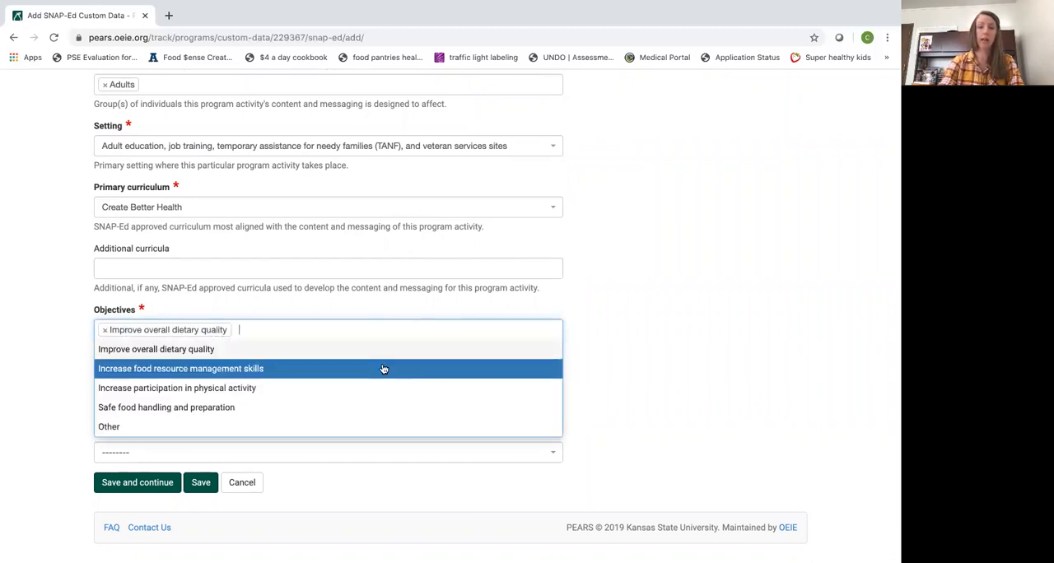
pyautogui.click(383, 370)
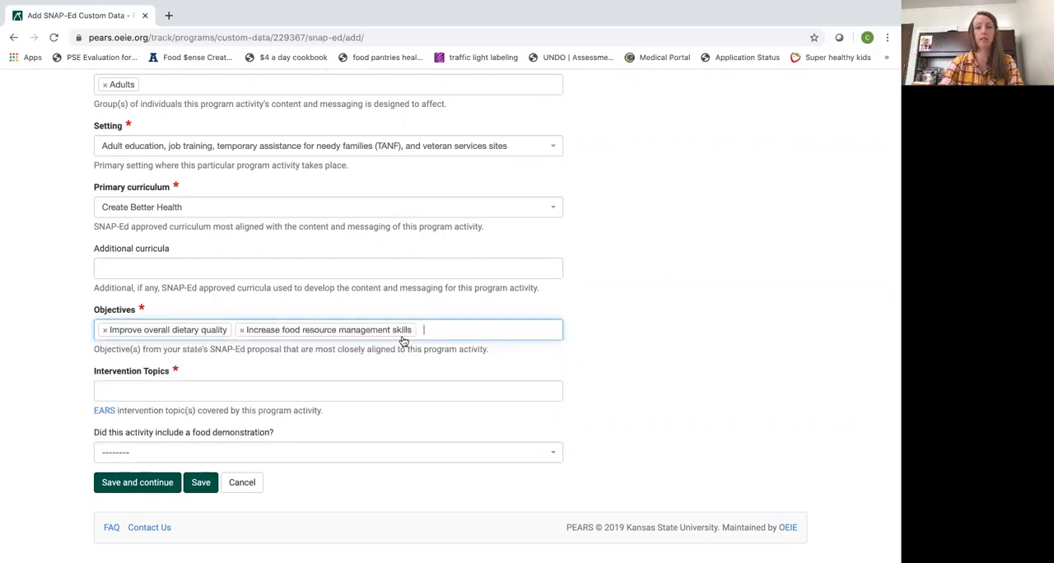
# Check the priority indicators and add the matching objectives Increase participation in physical activity and Safe food handling and preparation
pyautogui.scroll(2, 444, 337)
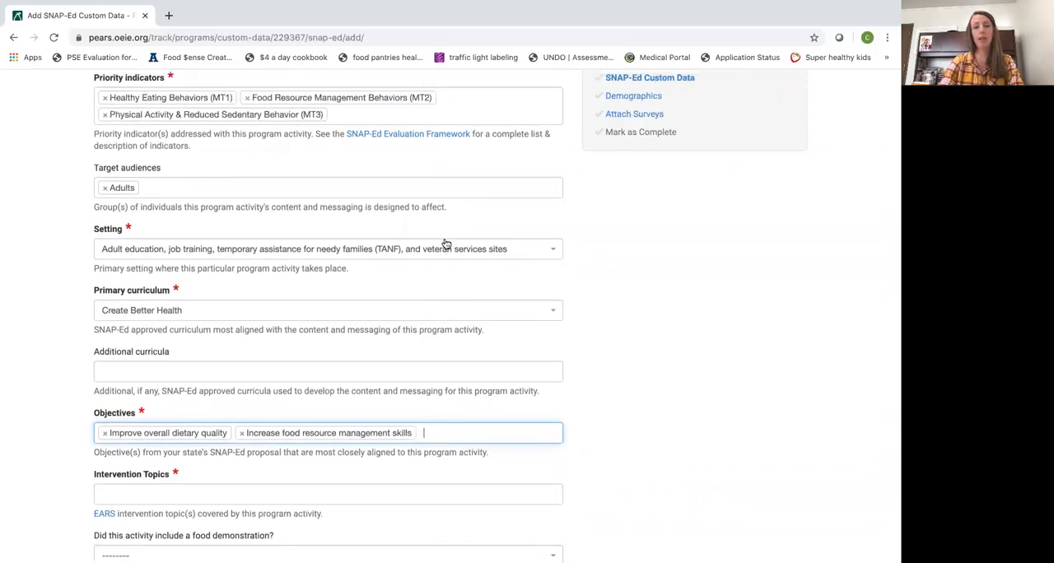
pyautogui.scroll(1, 447, 244)
pyautogui.scroll(-1, 473, 459)
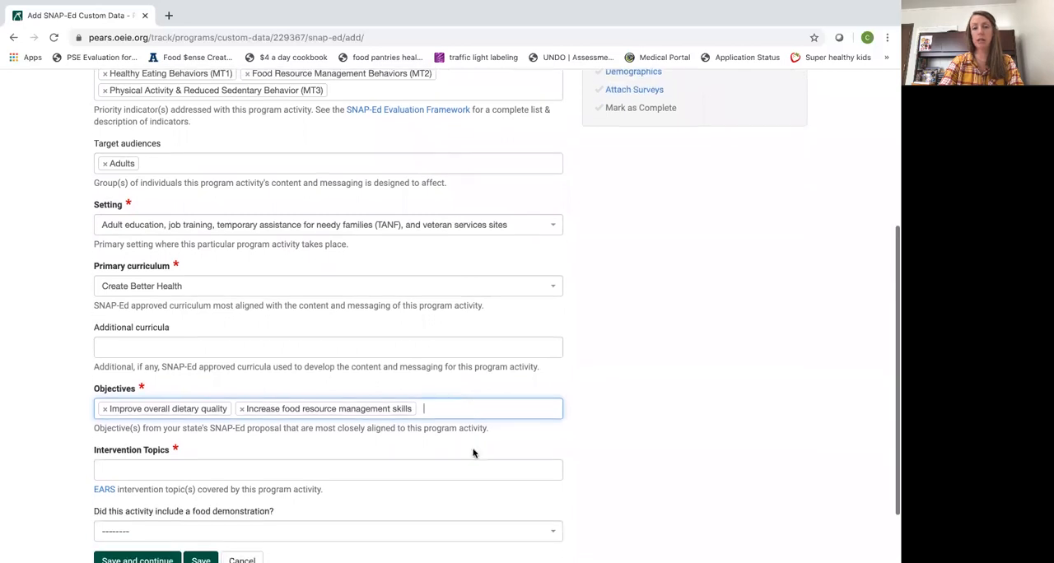
pyautogui.click(453, 402)
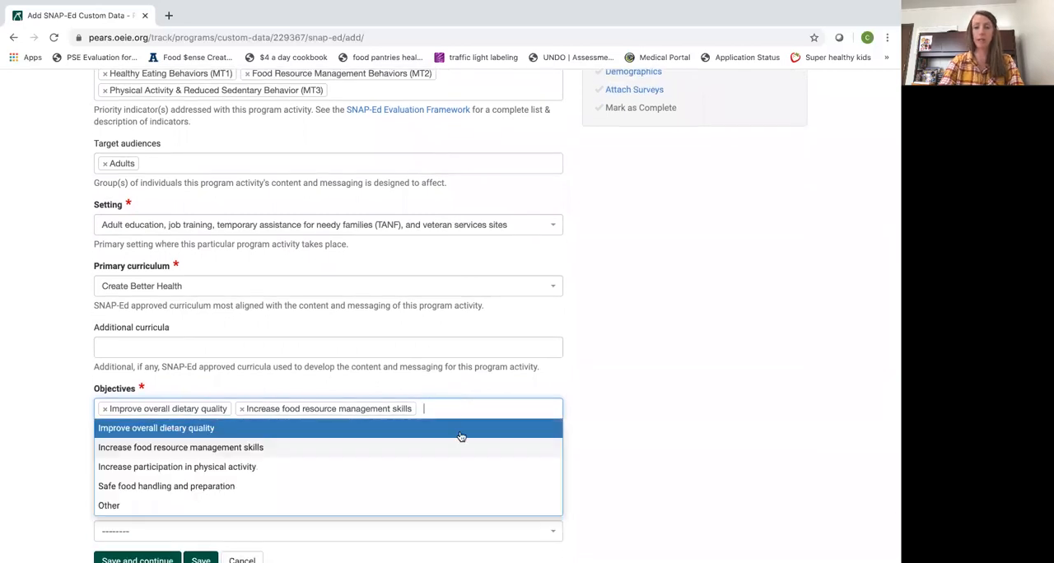
pyautogui.scroll(-1, 463, 438)
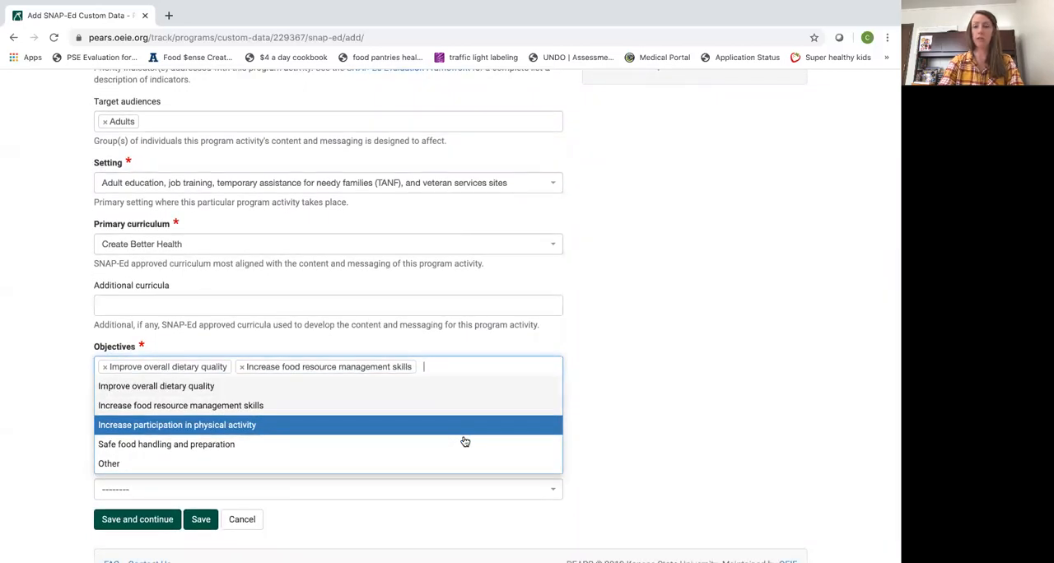
pyautogui.click(407, 419)
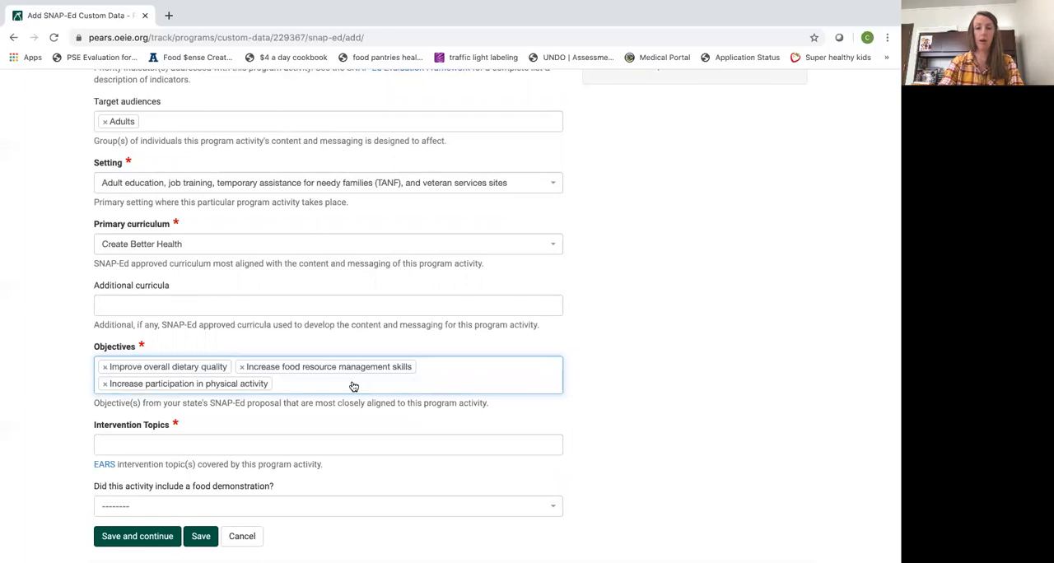
pyautogui.click(354, 386)
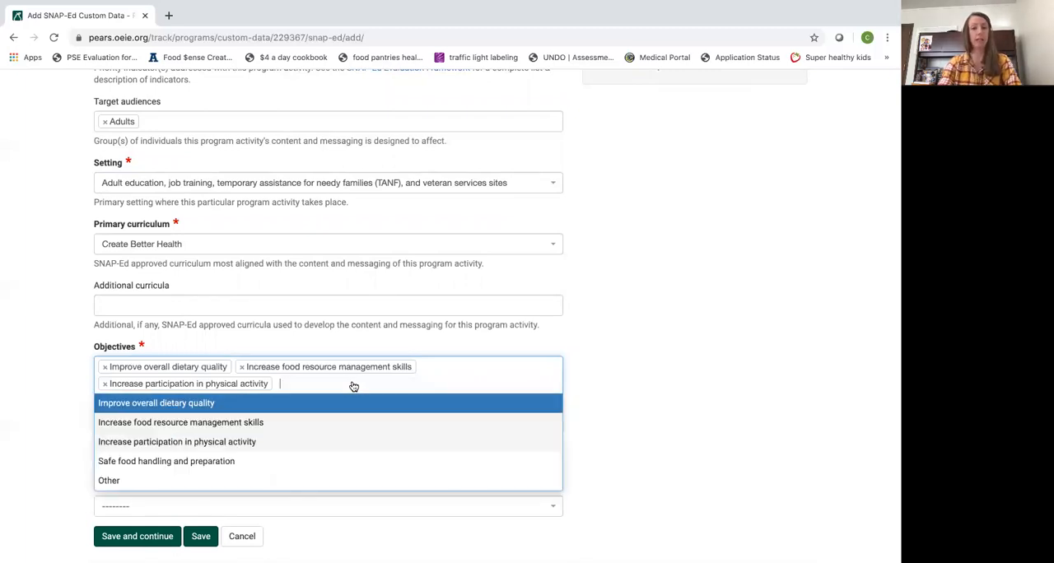
pyautogui.click(348, 462)
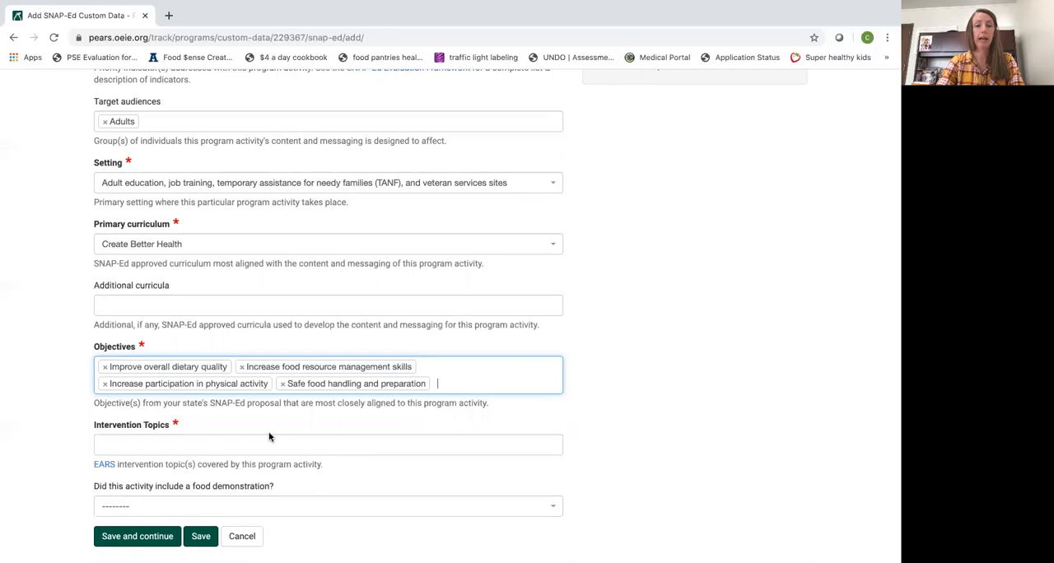
# Add the intervention topics Dairy (including low-fat / fat-free milk and/or fortified soy beverages), Fiber-rich foods, and Food preparation / cooking and food safety
pyautogui.scroll(3, 165, 356)
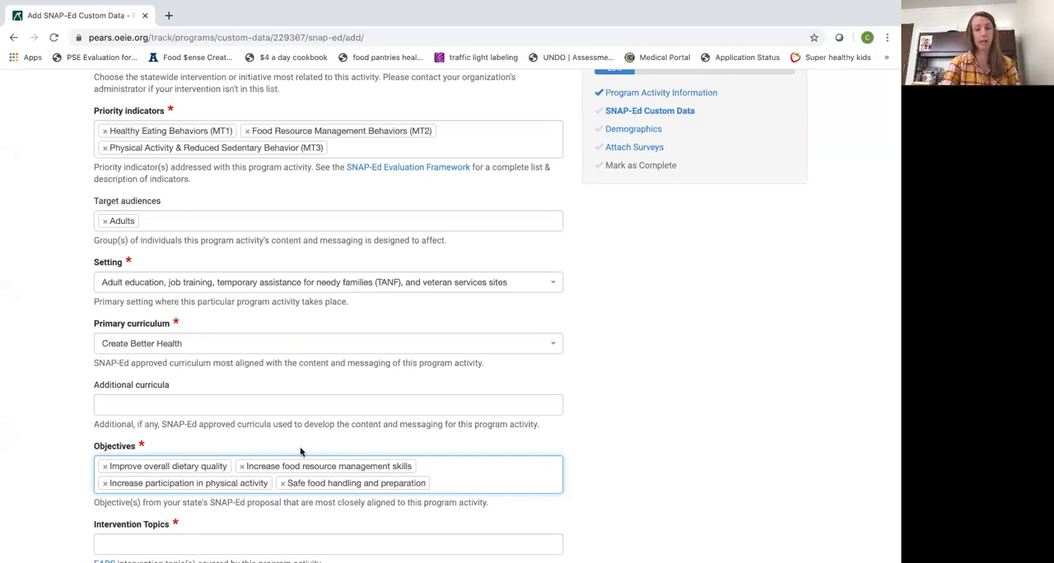
pyautogui.scroll(-3, 301, 452)
pyautogui.click(306, 415)
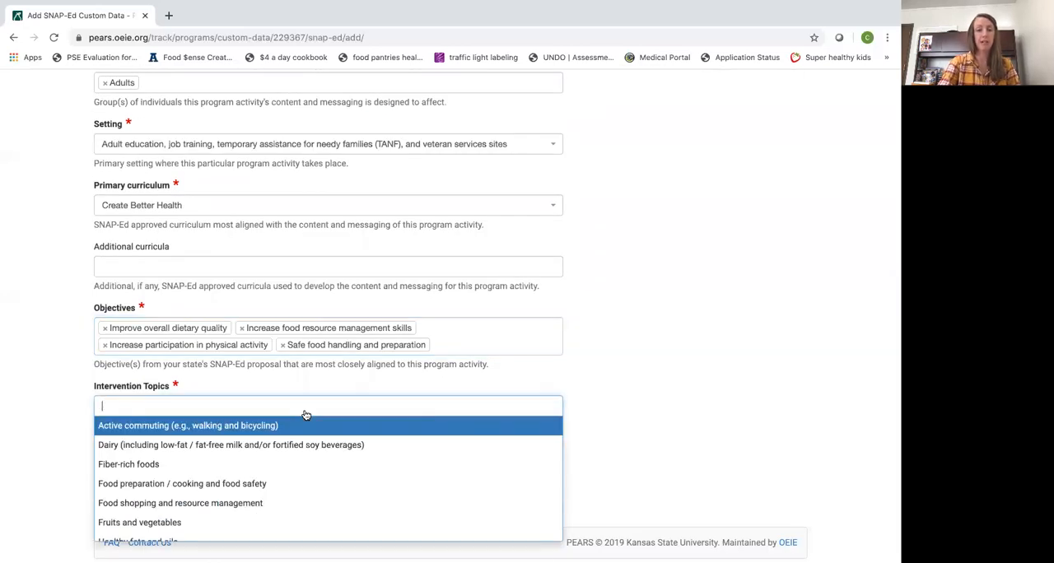
pyautogui.click(413, 446)
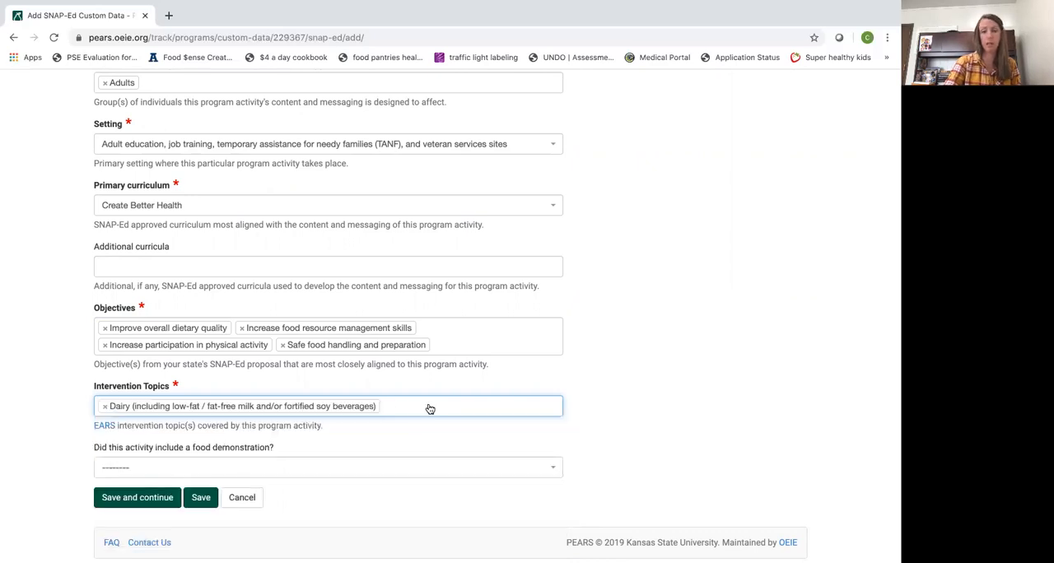
pyautogui.click(430, 410)
pyautogui.click(320, 466)
pyautogui.click(496, 401)
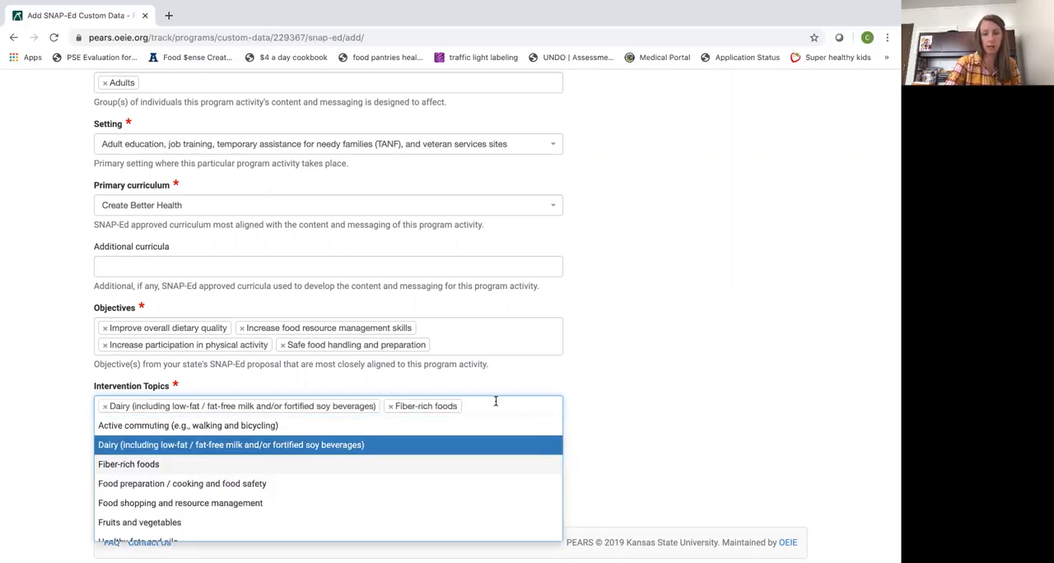
pyautogui.click(322, 486)
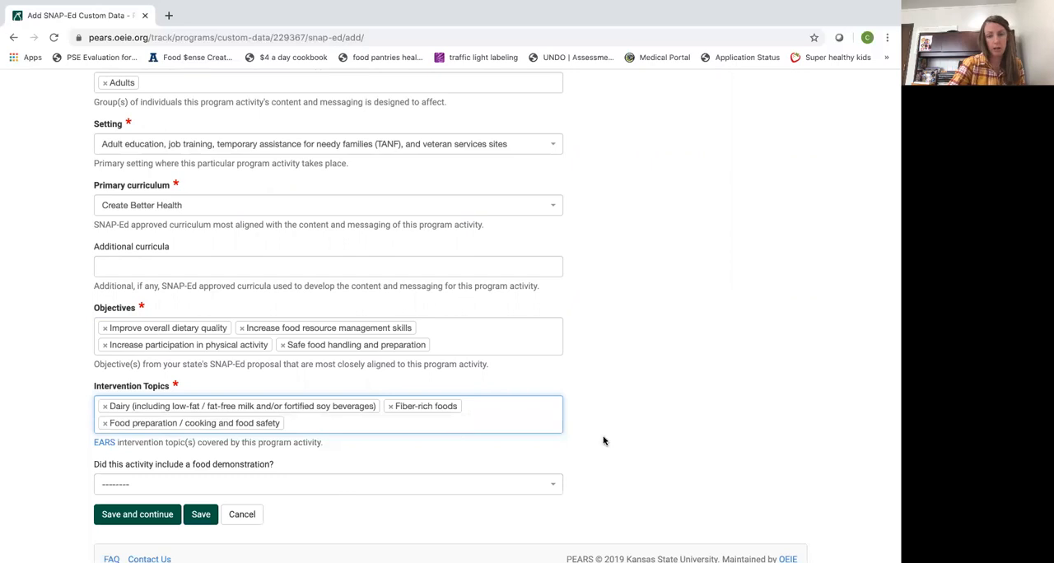
# Add Fruits and vegetables to the intervention topics
pyautogui.click(457, 422)
pyautogui.scroll(-1, 459, 426)
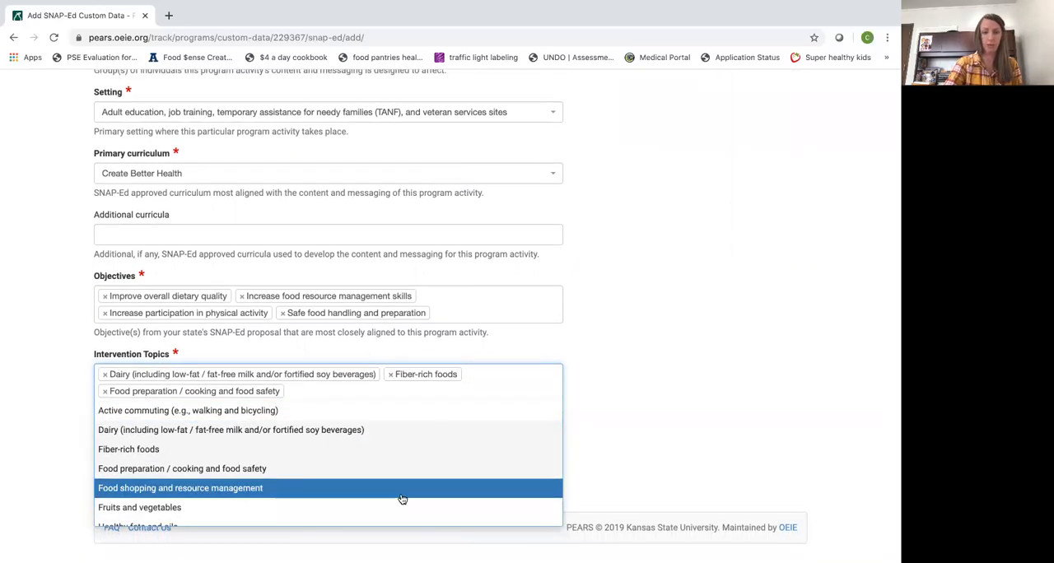
pyautogui.click(403, 505)
# Indicate that the activity included a food demonstration by answering Yes
pyautogui.scroll(-1, 668, 410)
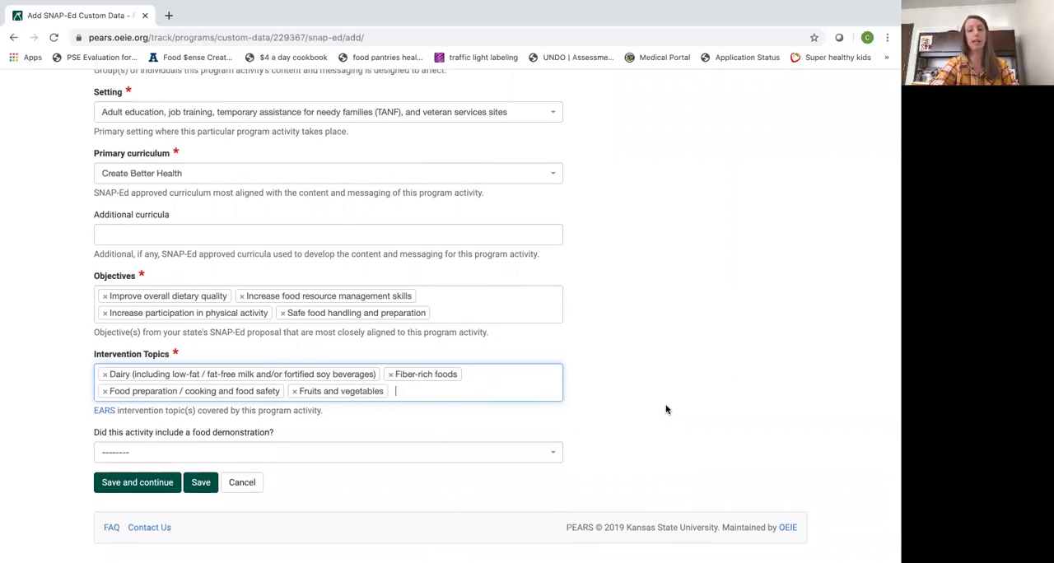
pyautogui.click(560, 455)
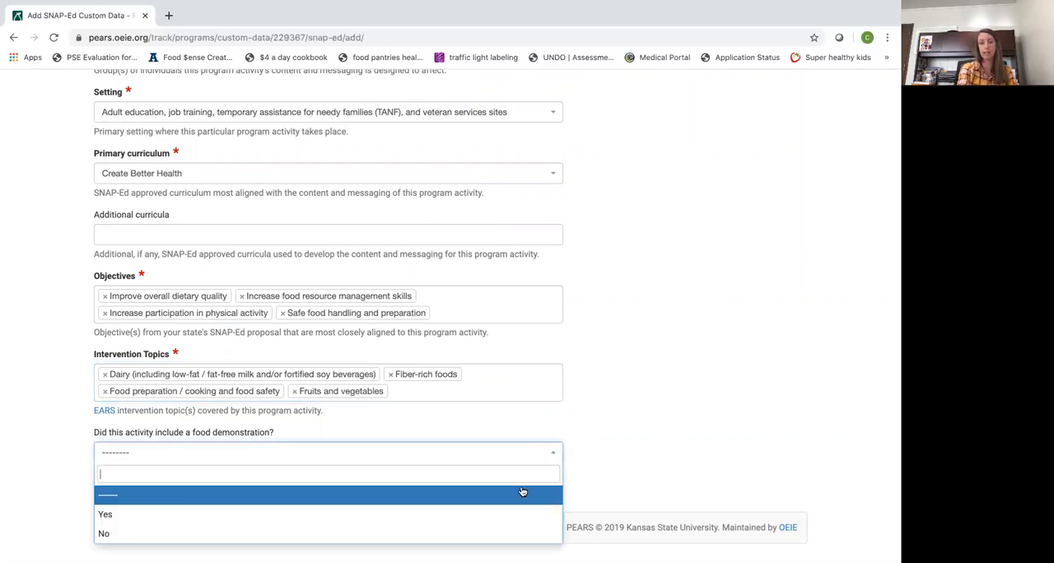
pyautogui.click(528, 507)
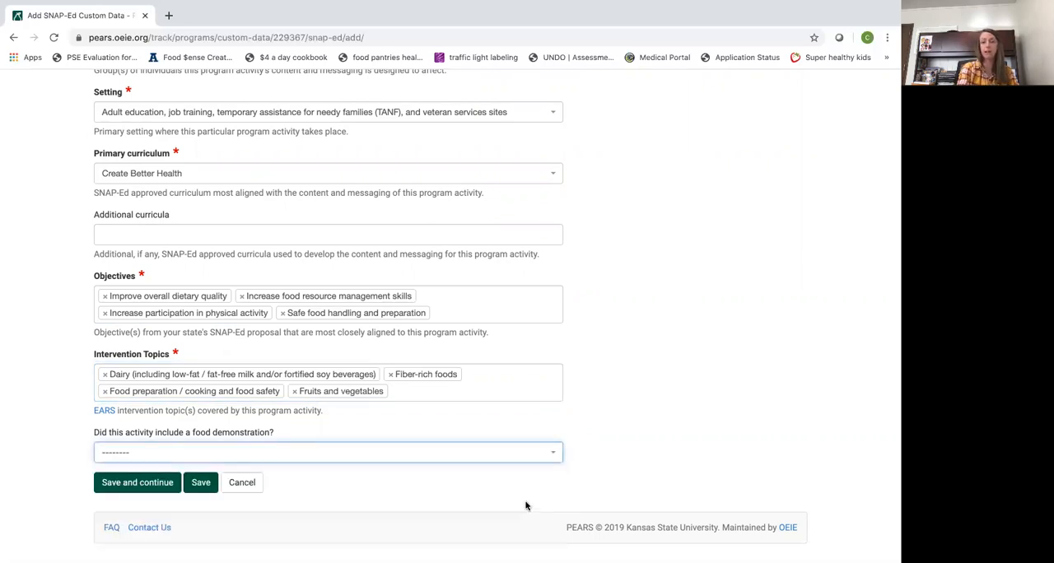
pyautogui.click(536, 453)
pyautogui.click(524, 419)
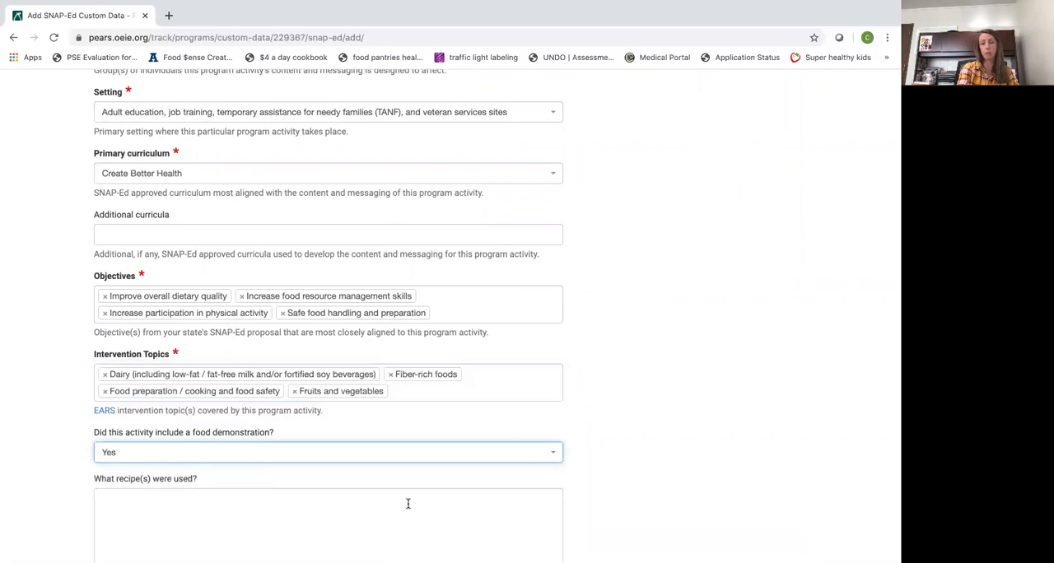
# List the recipes used on separate lines: Popeye Smoothie, Apple Crisp and Caesar Salad
pyautogui.scroll(-3, 398, 508)
pyautogui.click(408, 410)
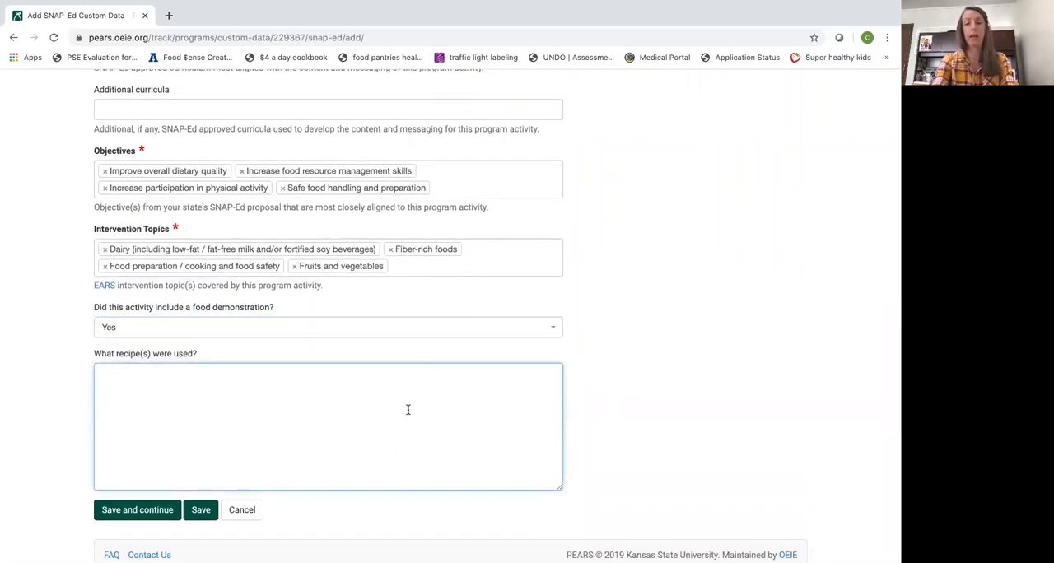
pyautogui.write('Pop')
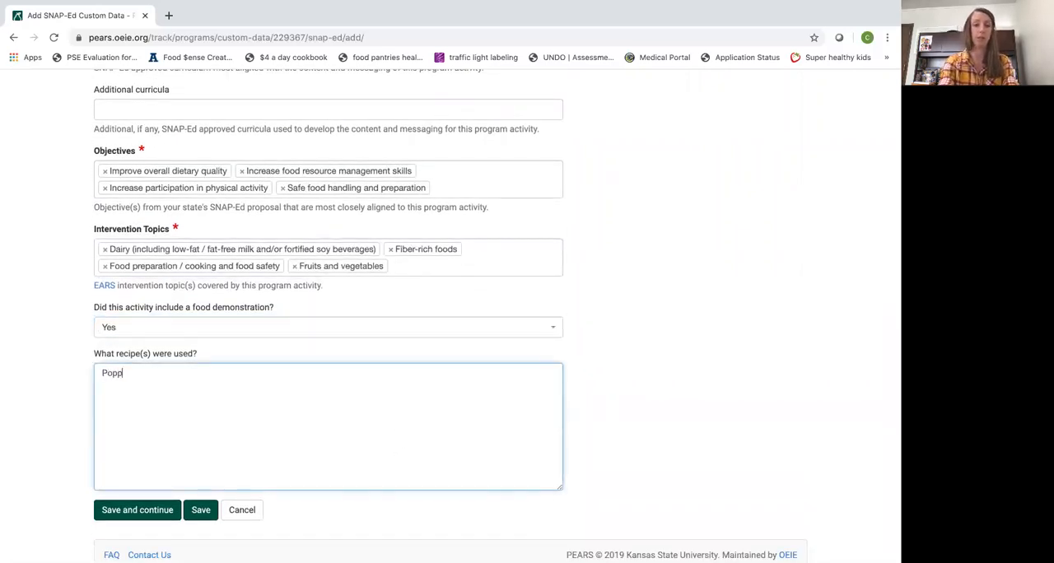
pyautogui.write('eye')
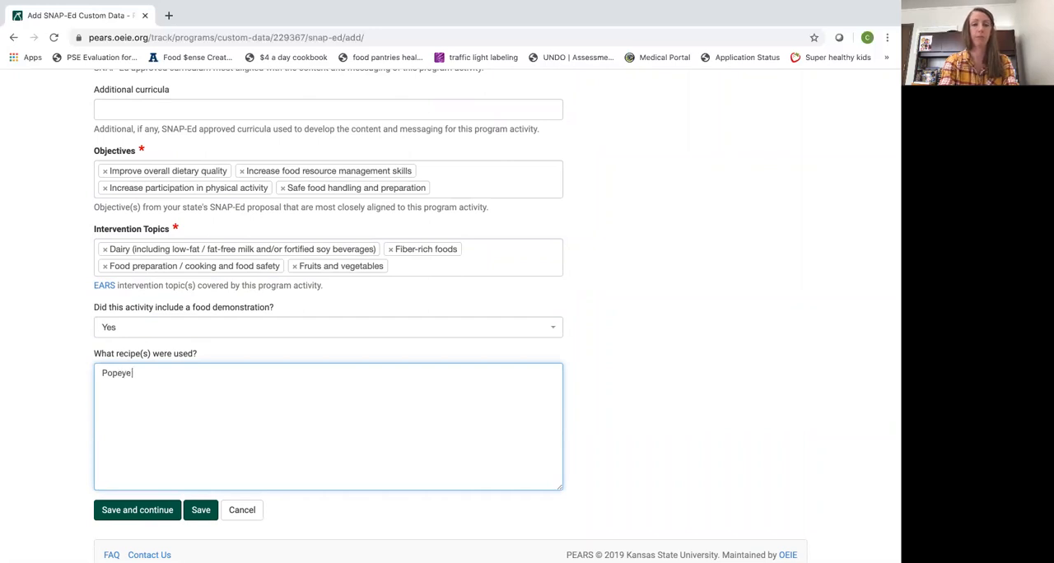
pyautogui.write(' Smoothie')
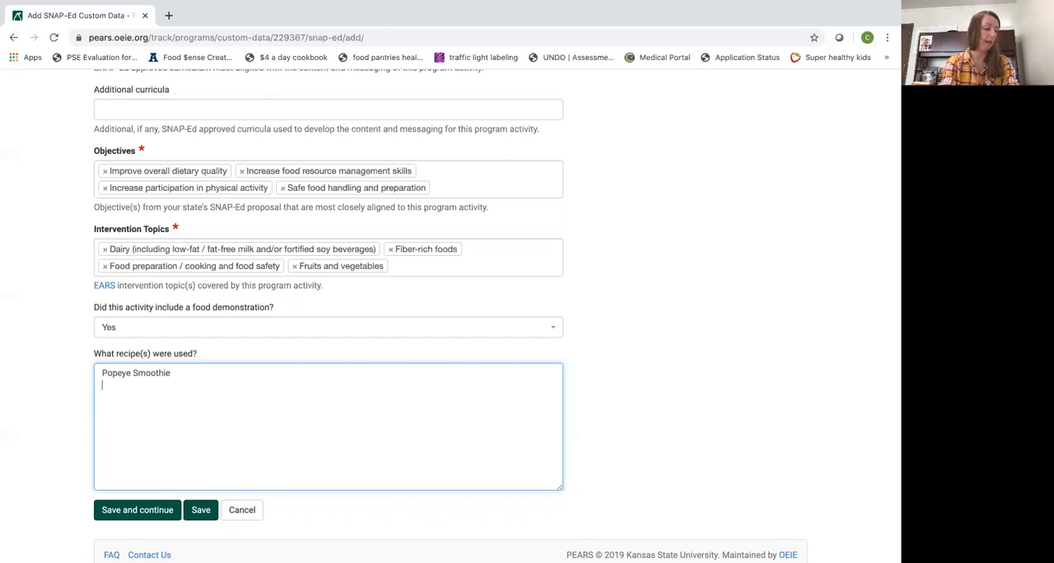
pyautogui.write('Appaple')
pyautogui.press('BackSpace')
pyautogui.press('BackSpace')
pyautogui.press('BackSpace')
pyautogui.press('BackSpace')
pyautogui.write('le Crip')
pyautogui.press('BackSpace')
pyautogui.write('sp ')
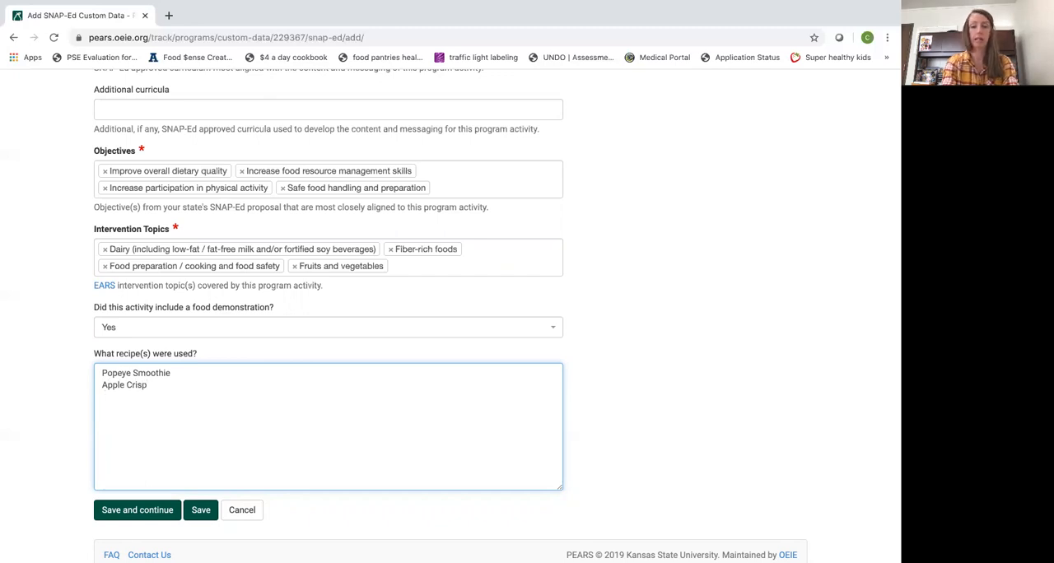
pyautogui.write('Ca')
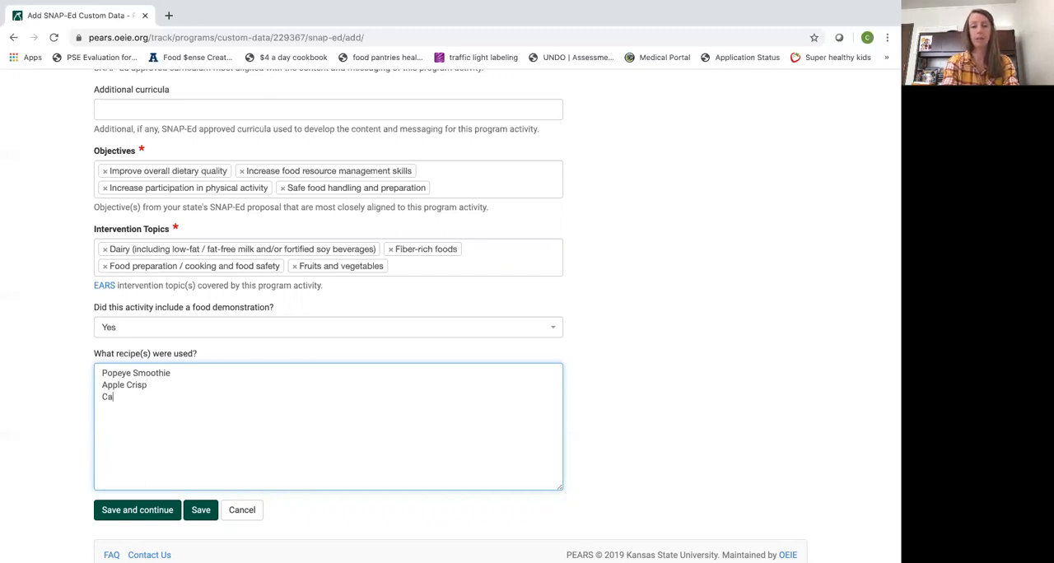
pyautogui.write('esar Salad')
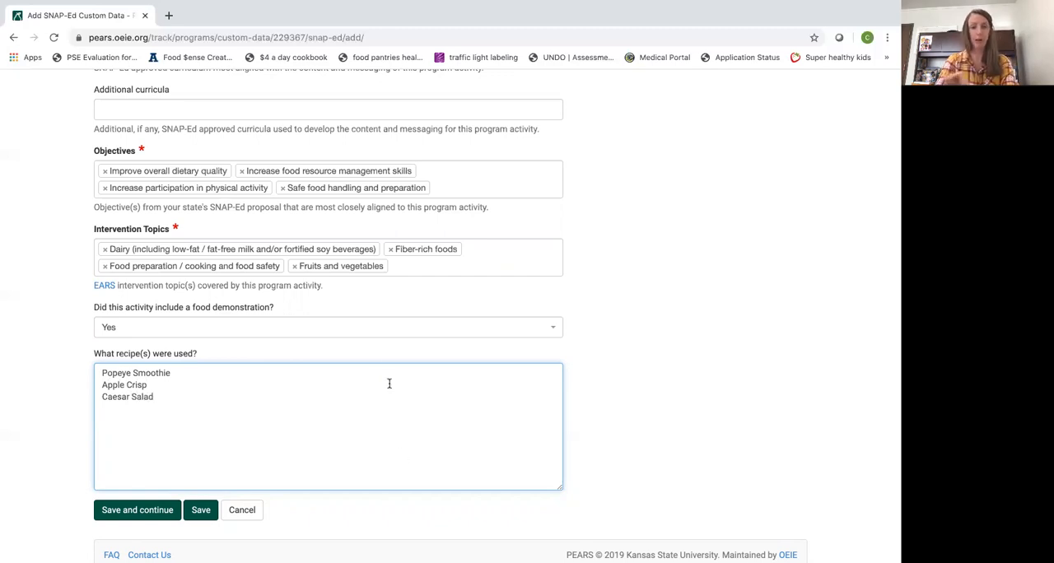
# Save the SNAP-Ed custom data and continue to the program activity demographics
pyautogui.scroll(3, 382, 291)
pyautogui.scroll(-3, 382, 292)
pyautogui.scroll(-1, 382, 291)
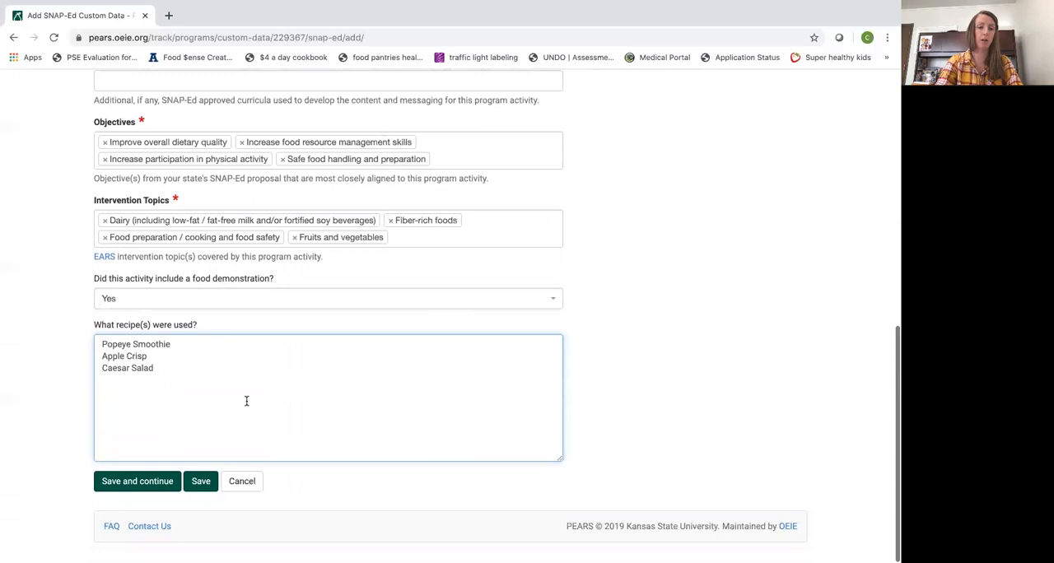
pyautogui.click(150, 487)
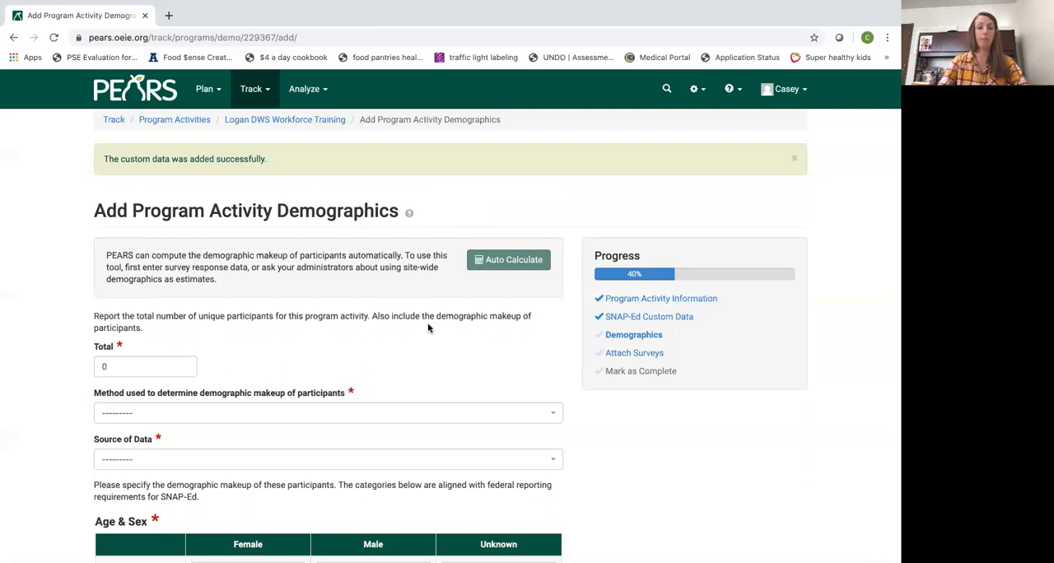
# Set the total number of unique participants to 6
pyautogui.scroll(-1, 428, 327)
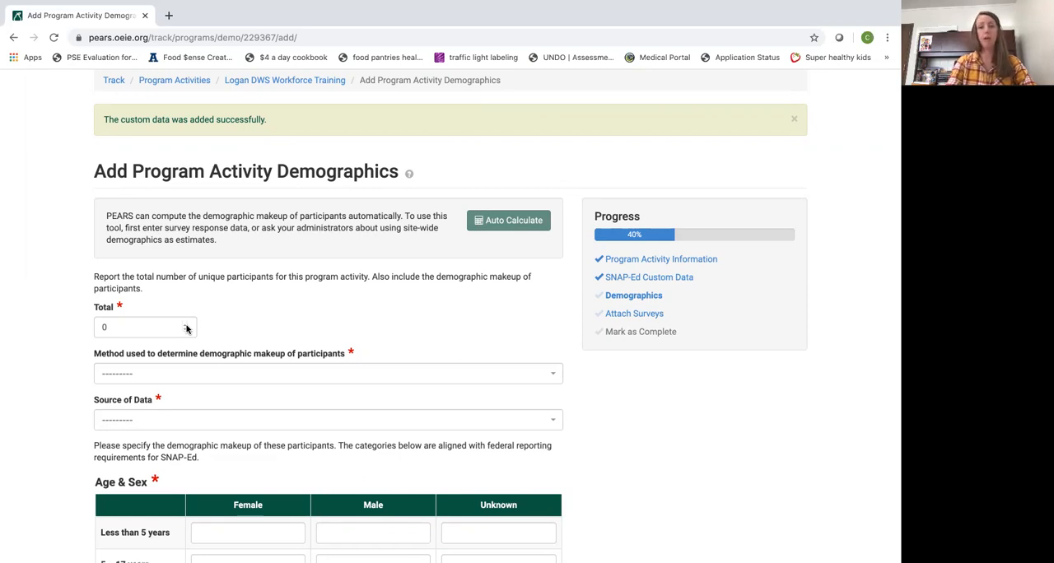
pyautogui.click(184, 325)
pyautogui.click(184, 325)
pyautogui.click(184, 324)
pyautogui.click(184, 326)
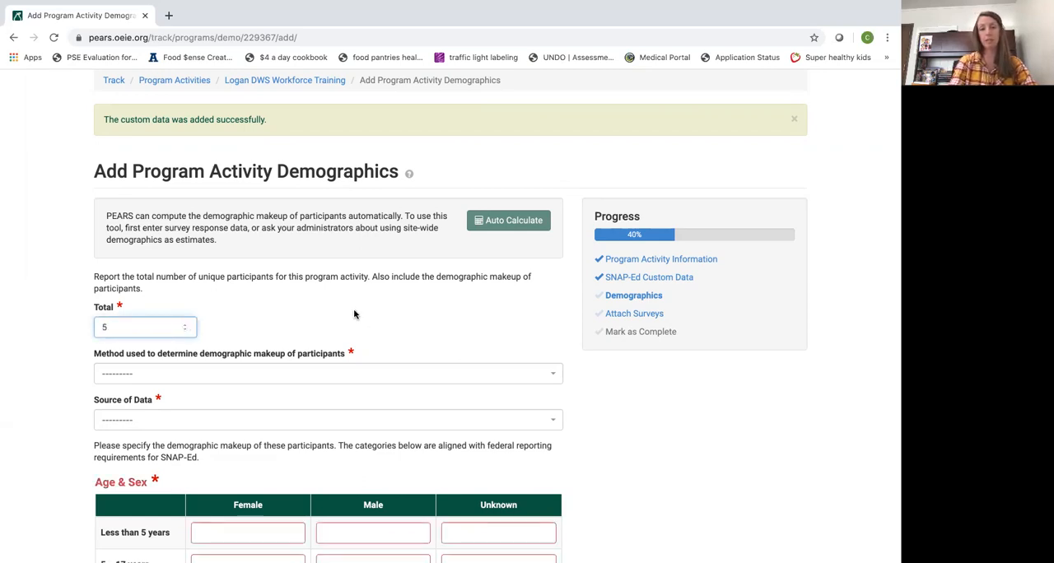
pyautogui.scroll(-1, 354, 313)
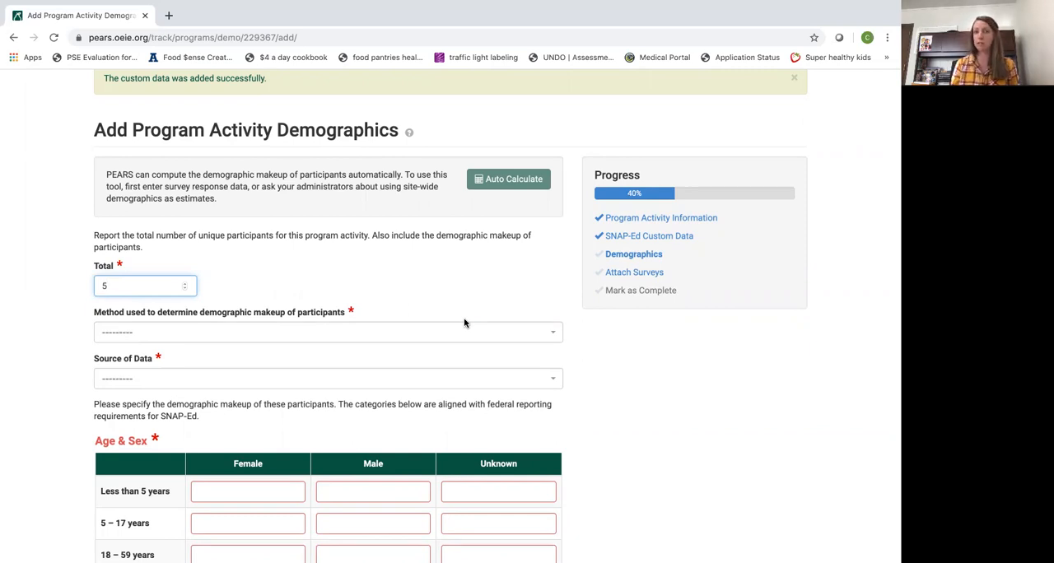
pyautogui.click(187, 284)
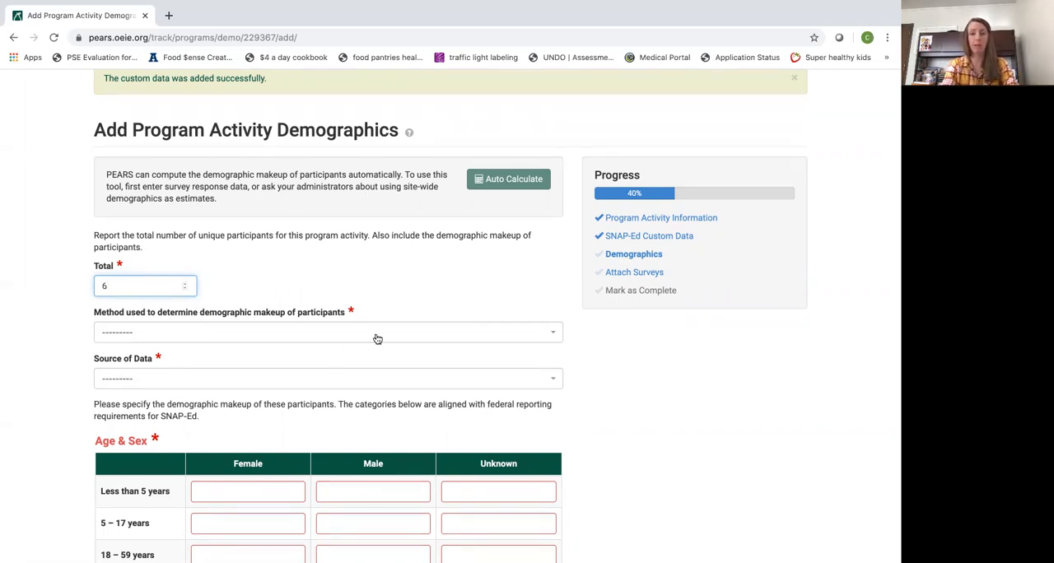
pyautogui.click(557, 332)
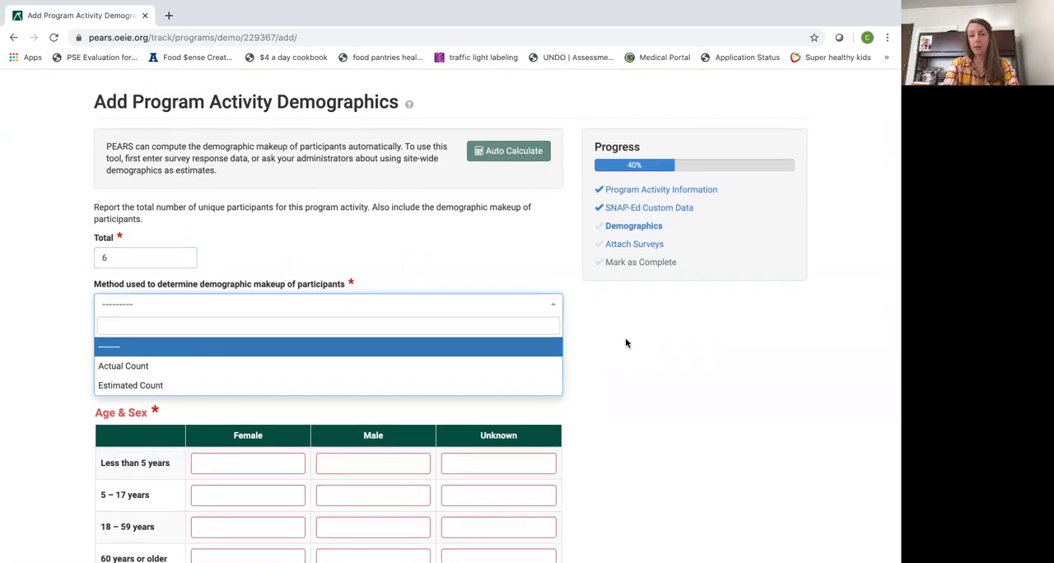
pyautogui.click(628, 344)
pyautogui.scroll(-1, 387, 433)
pyautogui.scroll(-1, 388, 433)
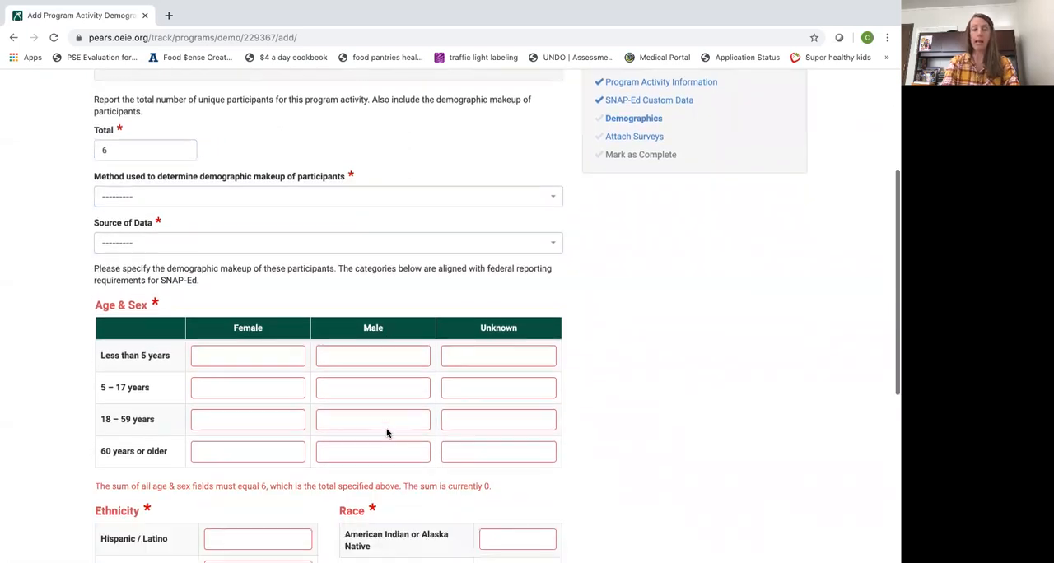
pyautogui.scroll(5, 386, 428)
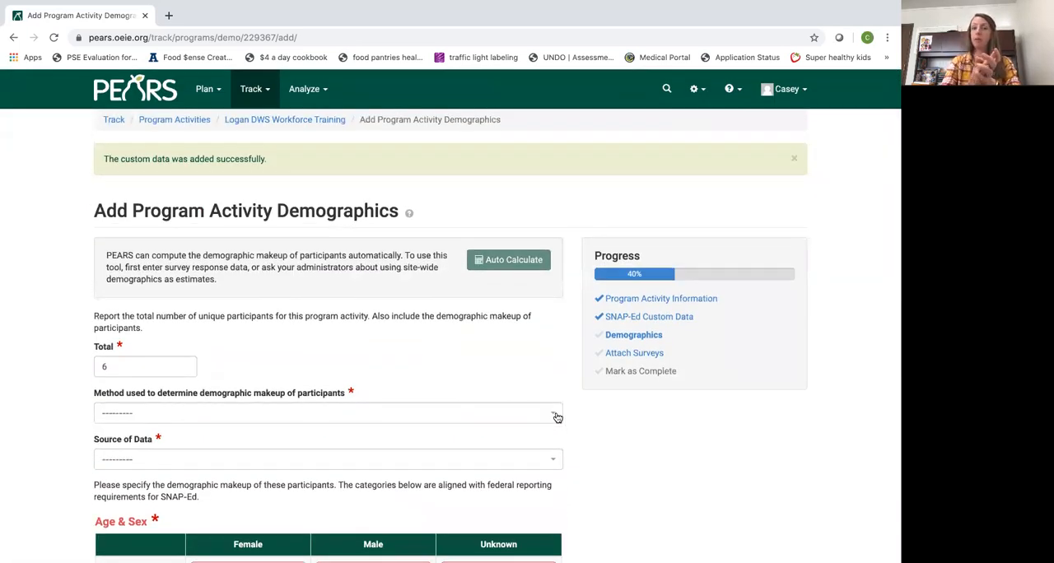
# Choose Actual Count as the method used to determine the participants' demographic makeup
pyautogui.click(557, 417)
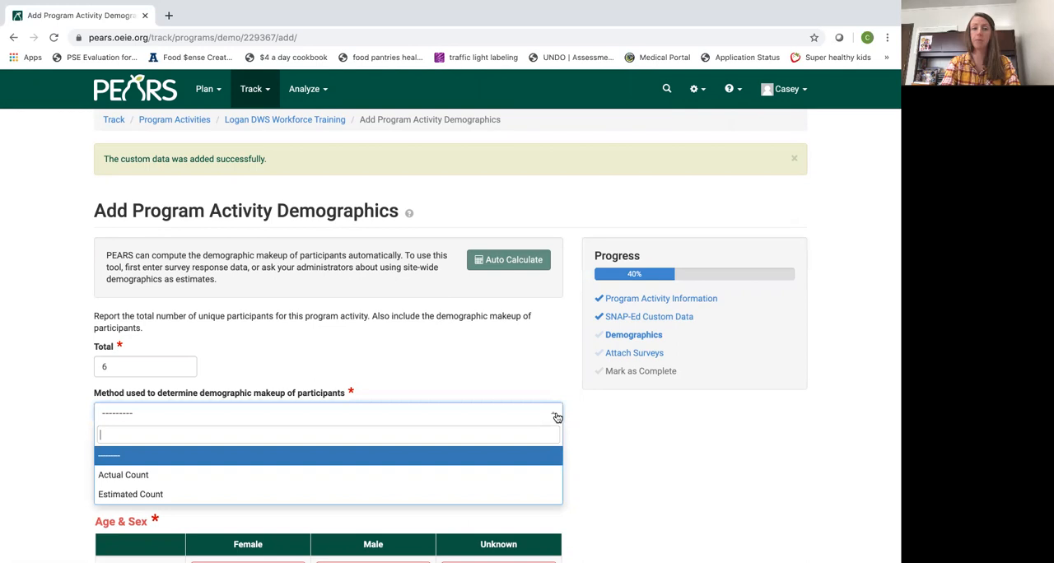
pyautogui.click(533, 470)
pyautogui.scroll(-2, 663, 456)
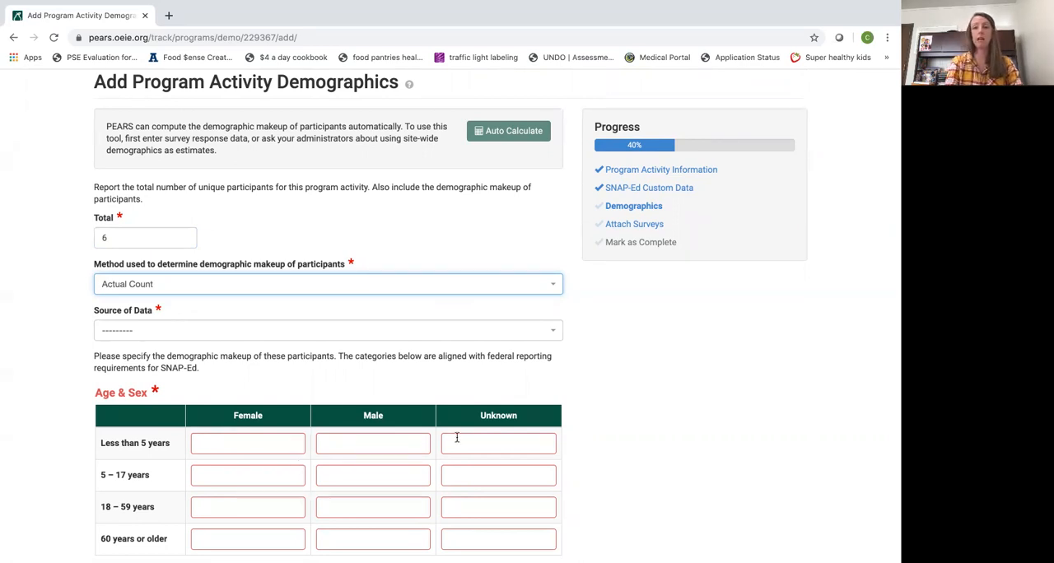
pyautogui.click(556, 286)
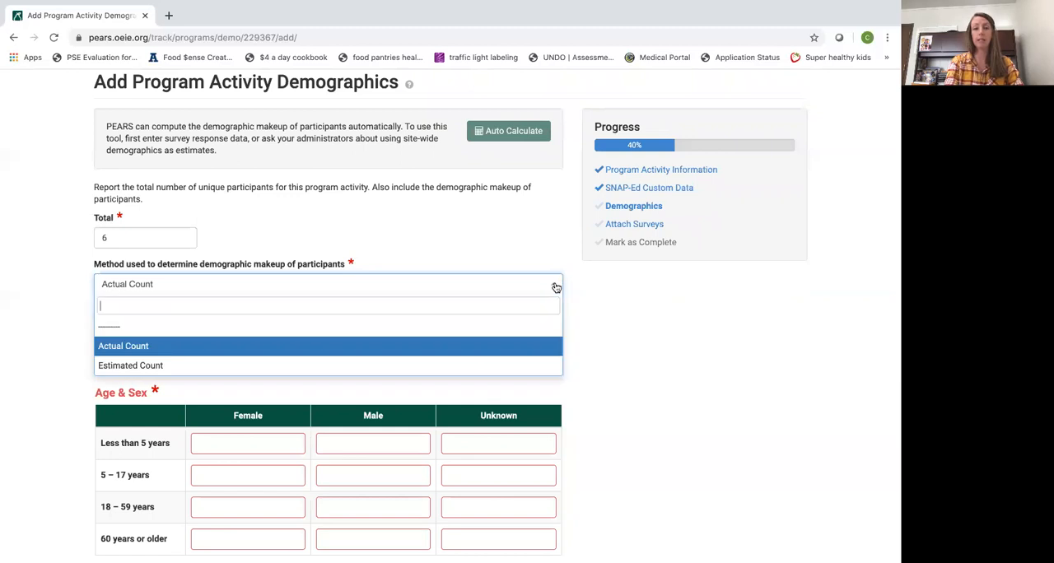
pyautogui.click(536, 353)
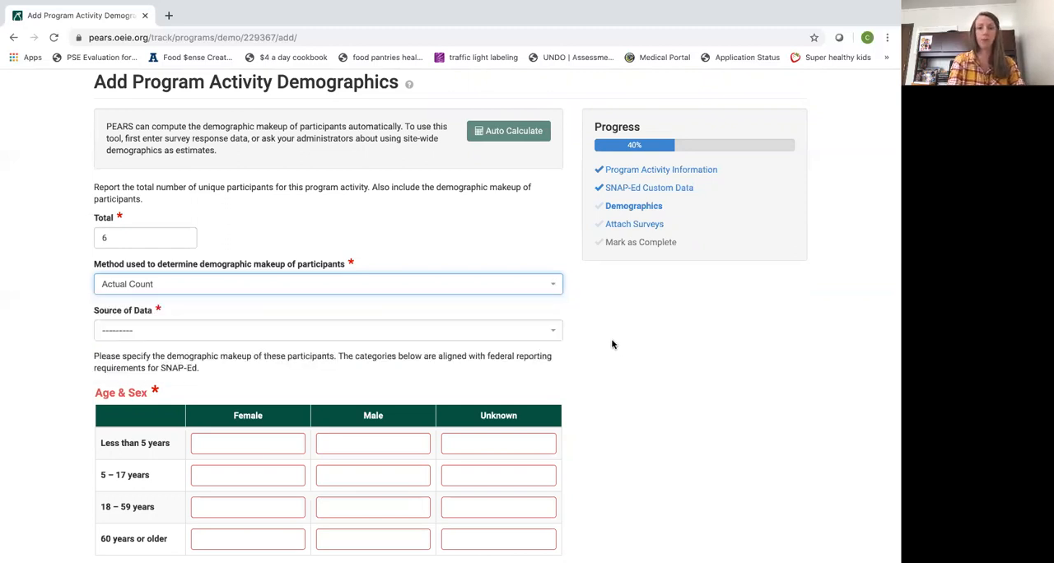
# Choose Survey of target audience as the source of the demographic data
pyautogui.scroll(-1, 614, 344)
pyautogui.click(557, 317)
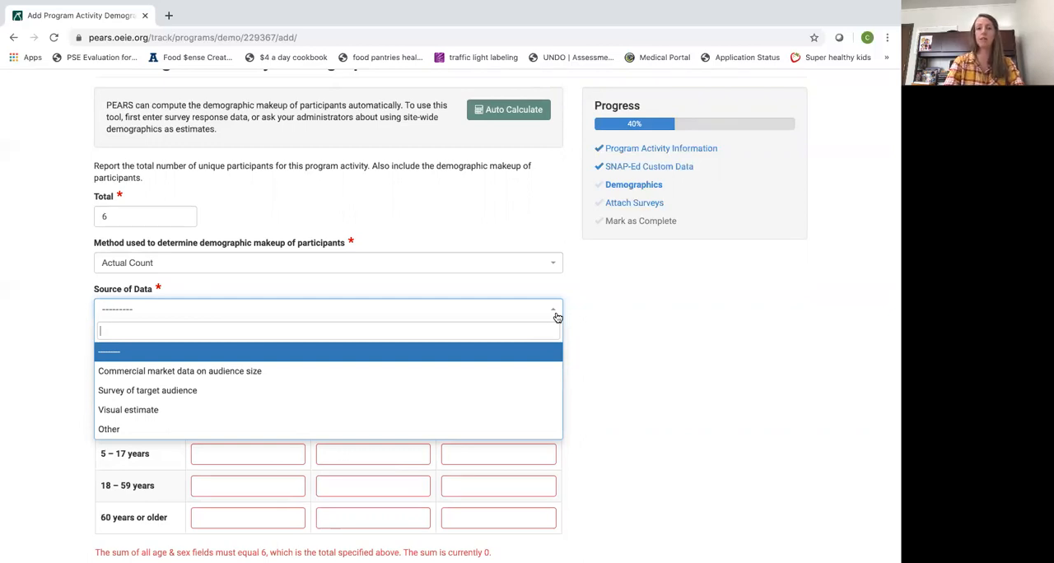
pyautogui.click(530, 389)
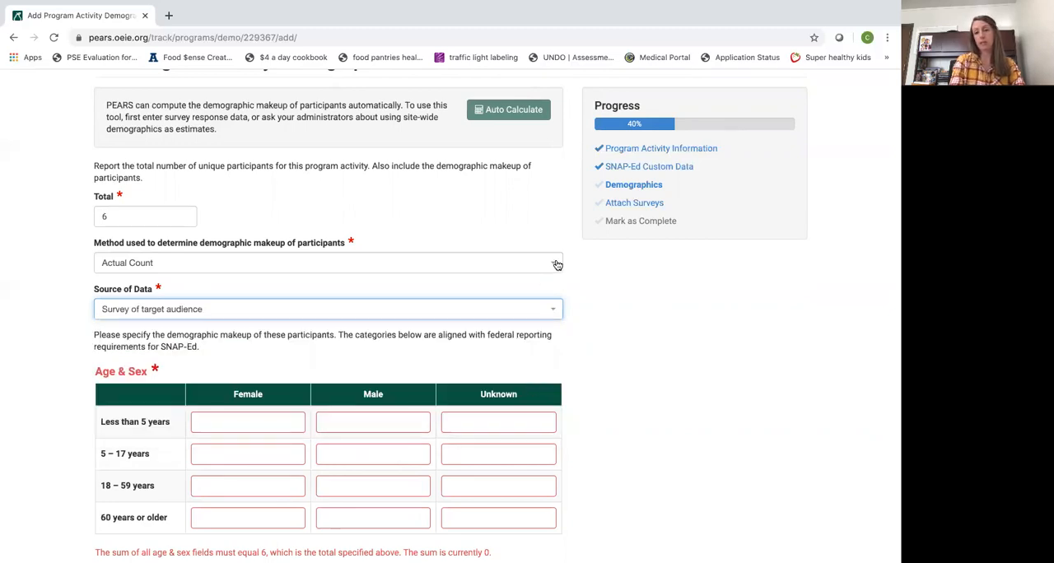
pyautogui.click(551, 313)
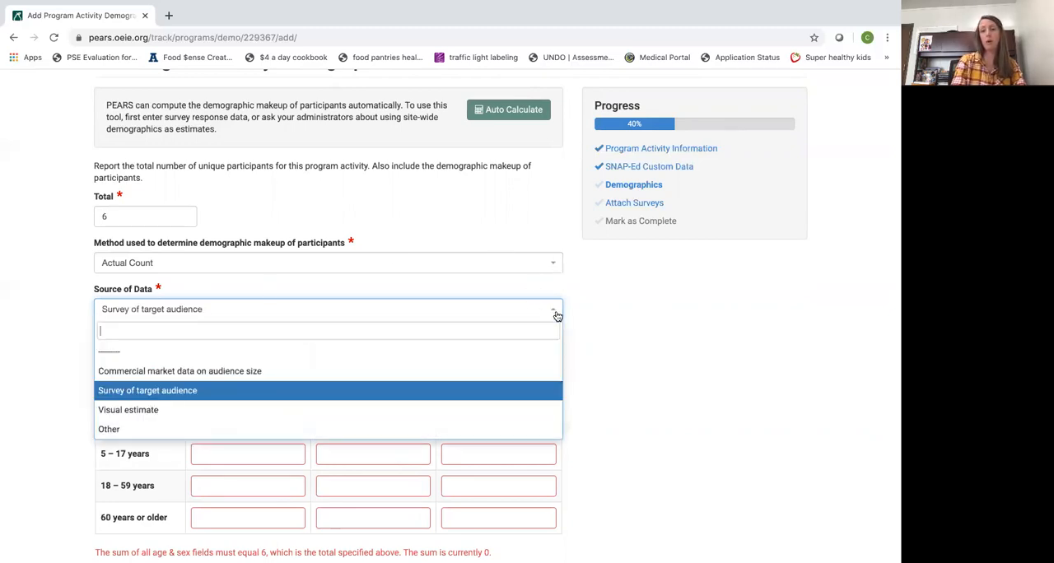
pyautogui.click(376, 402)
# Enter 4 female and 2 male participants in the 18–59 years age group
pyautogui.scroll(-1, 659, 445)
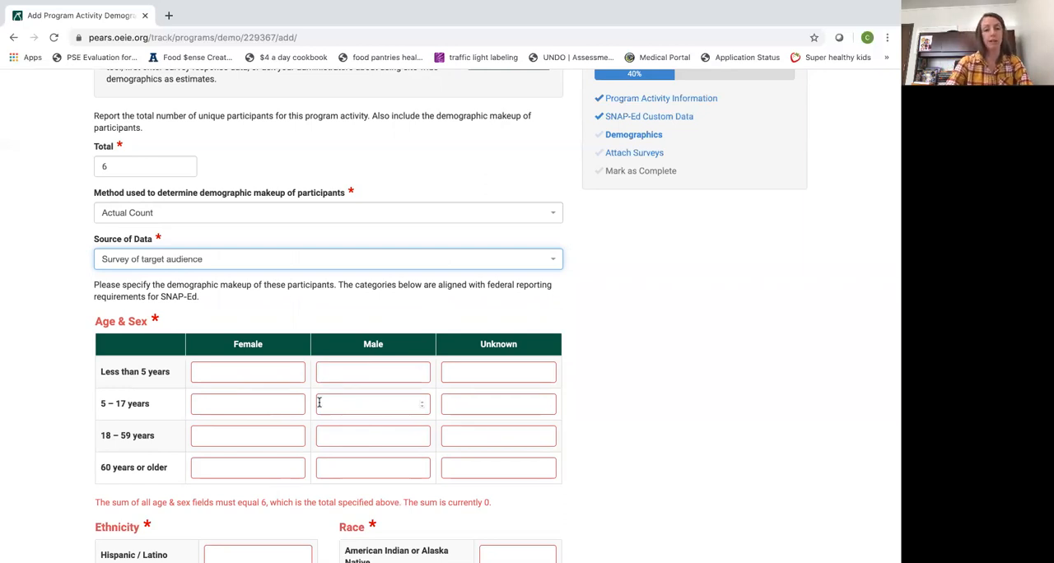
pyautogui.click(298, 437)
pyautogui.write('2')
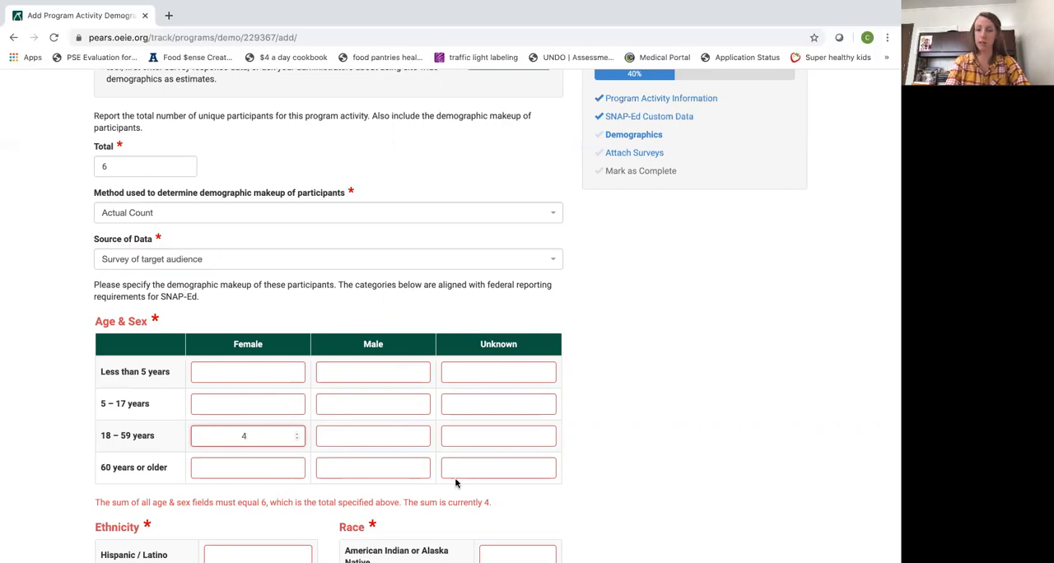
pyautogui.click(422, 438)
pyautogui.write('2')
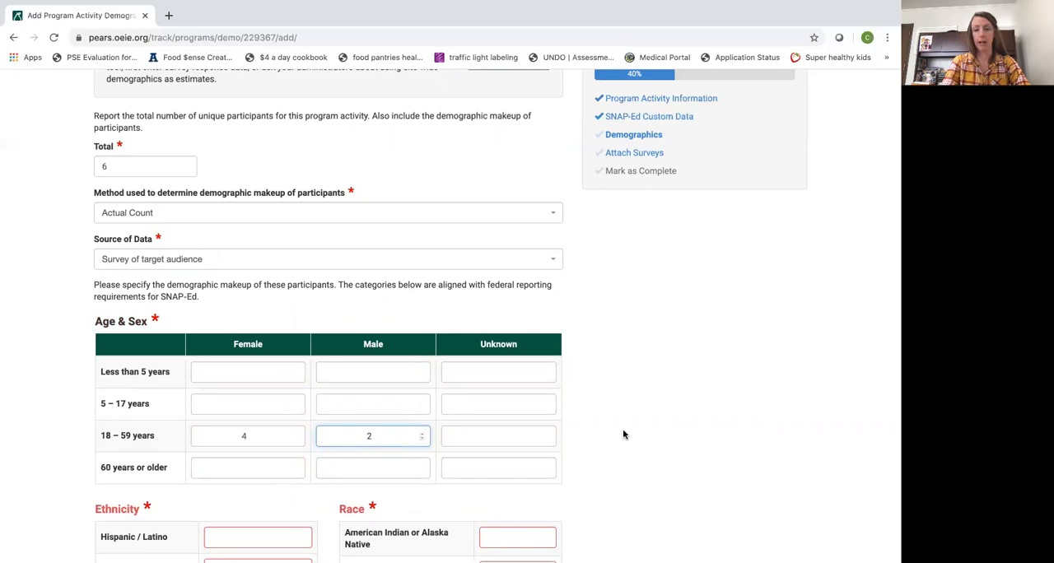
# Enter 2 Hispanic / Latino and 4 Non-Hispanic / Latino participants in the ethnicity section
pyautogui.scroll(-1, 652, 435)
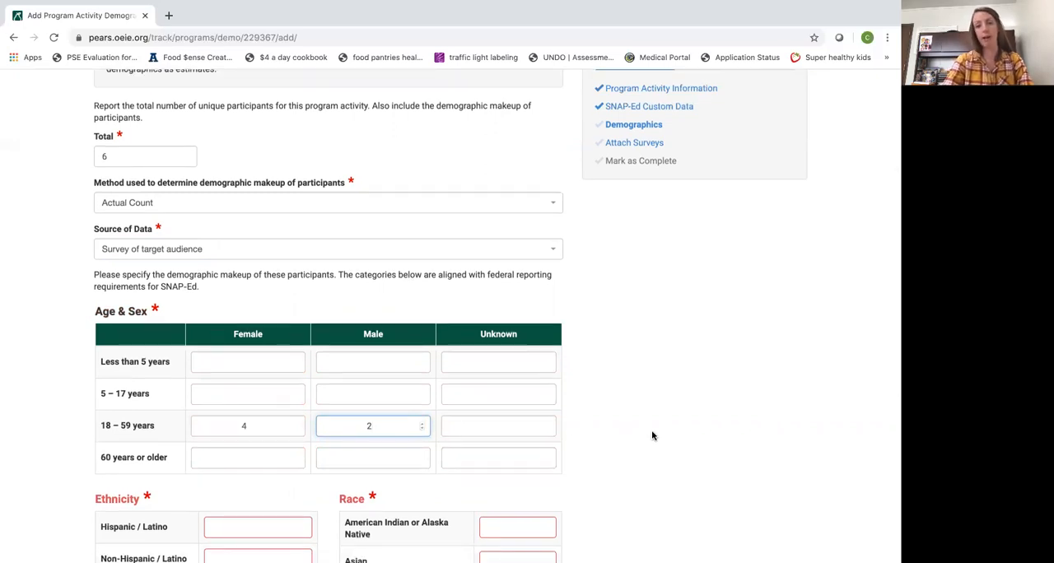
pyautogui.scroll(-2, 653, 429)
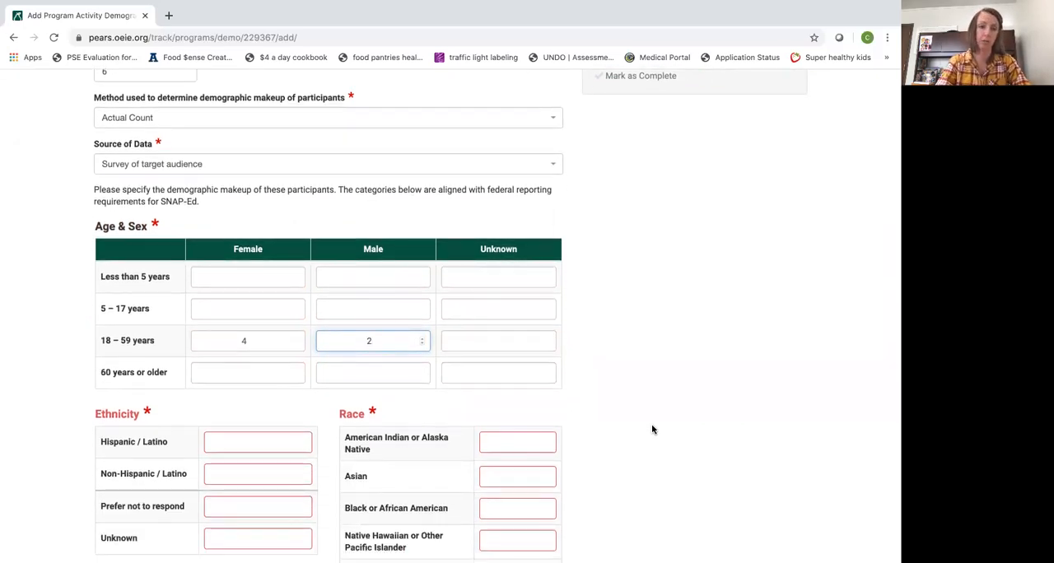
pyautogui.scroll(-1, 652, 429)
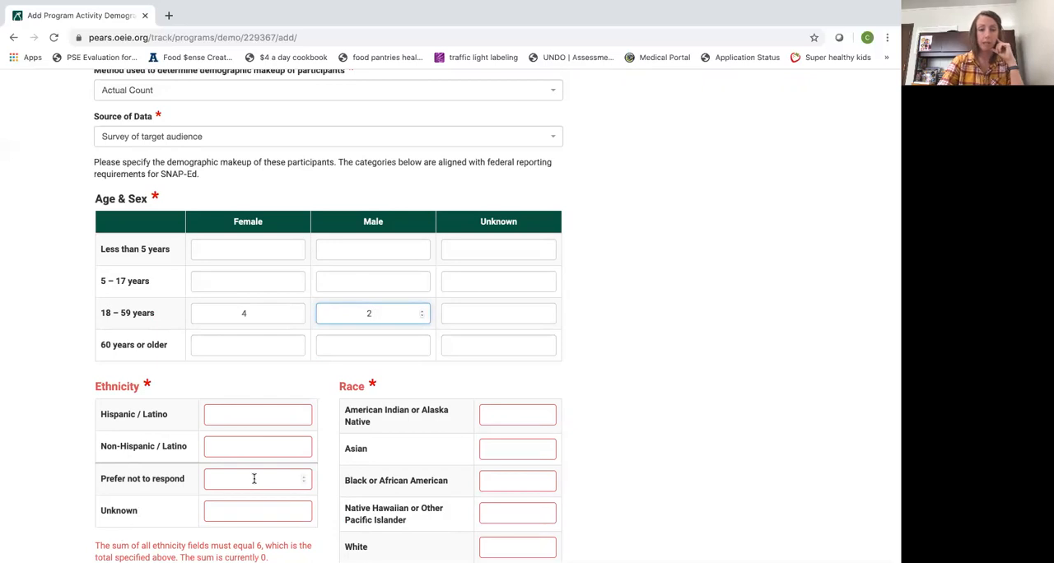
pyautogui.click(304, 414)
pyautogui.click(304, 414)
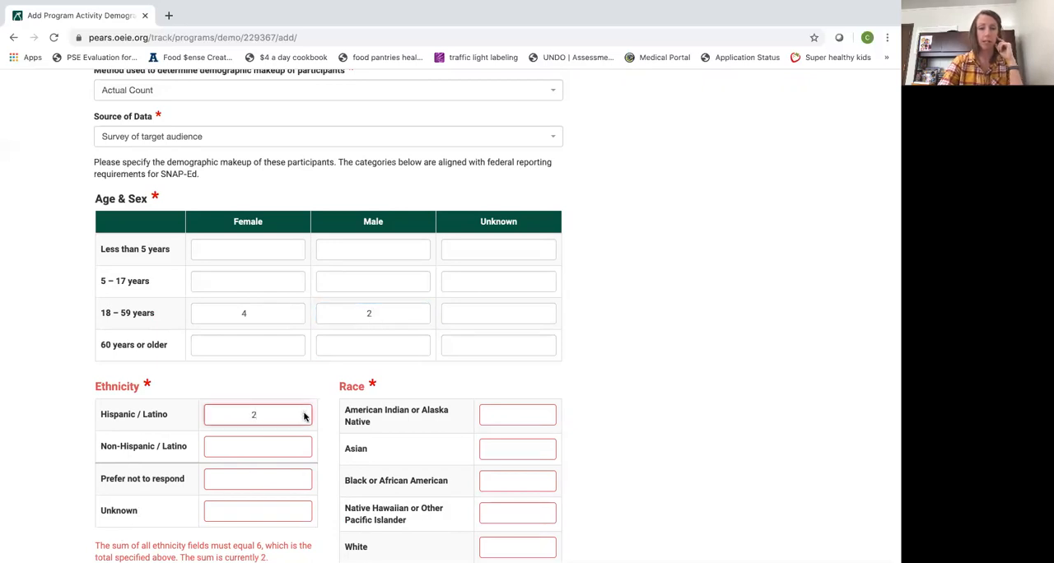
pyautogui.click(304, 445)
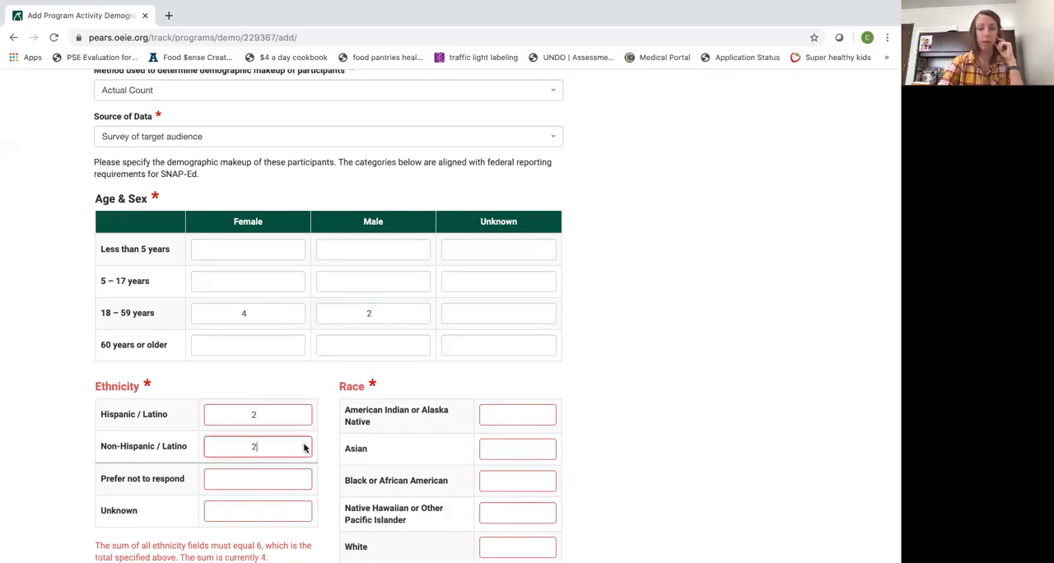
pyautogui.click(304, 445)
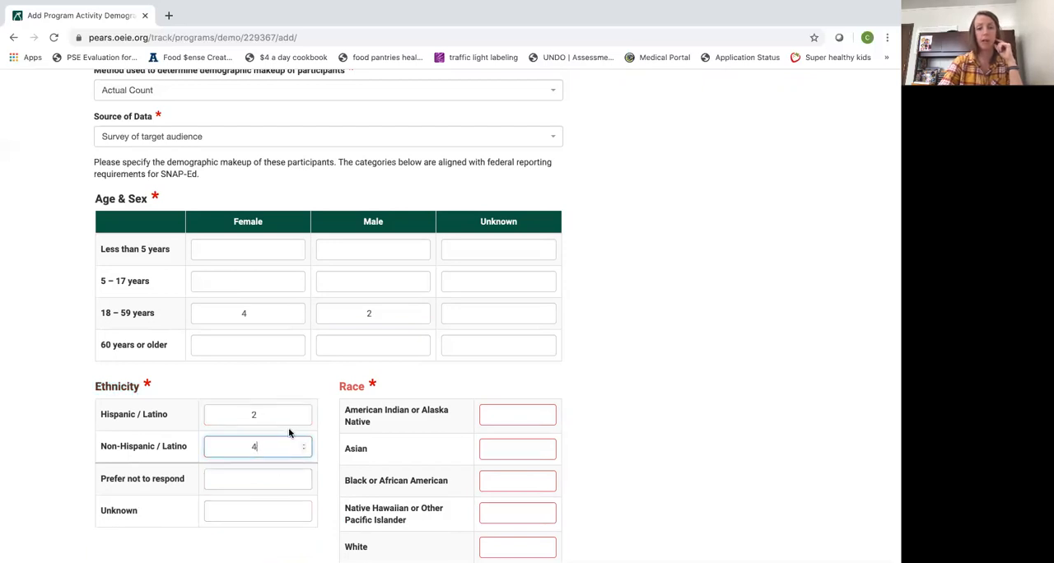
# Enter the participants' race as 2 Asian, 1 Black or African American and 3 White
pyautogui.scroll(-1, 269, 436)
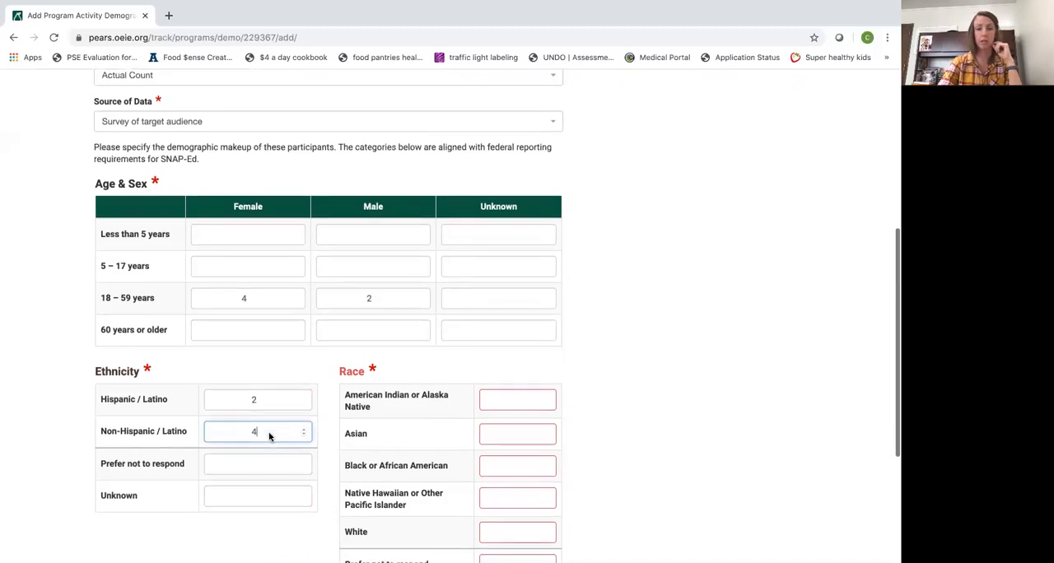
pyautogui.scroll(1, 141, 110)
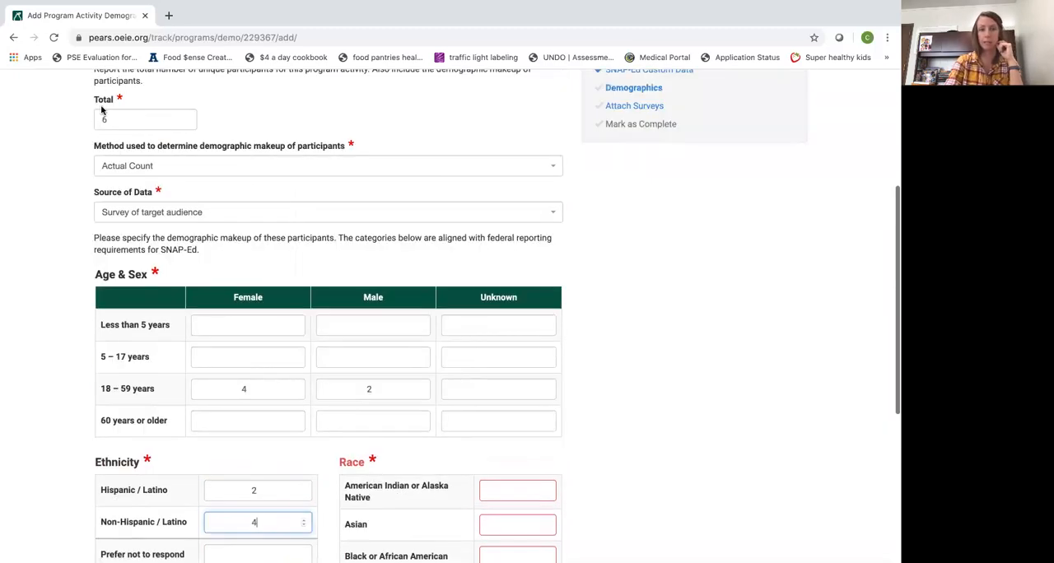
pyautogui.scroll(-1, 301, 449)
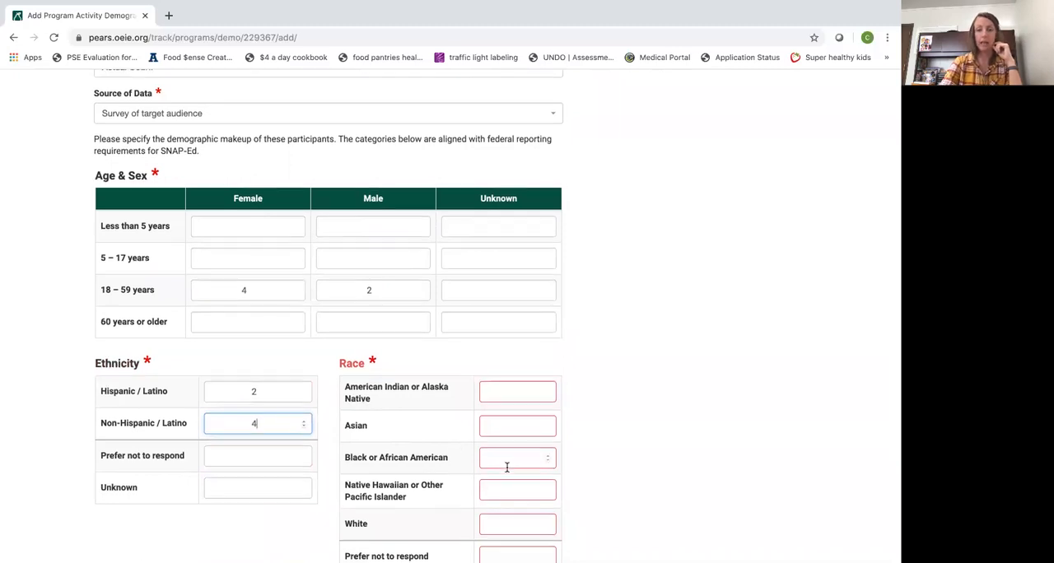
pyautogui.scroll(-1, 506, 467)
pyautogui.click(550, 401)
pyautogui.write('1')
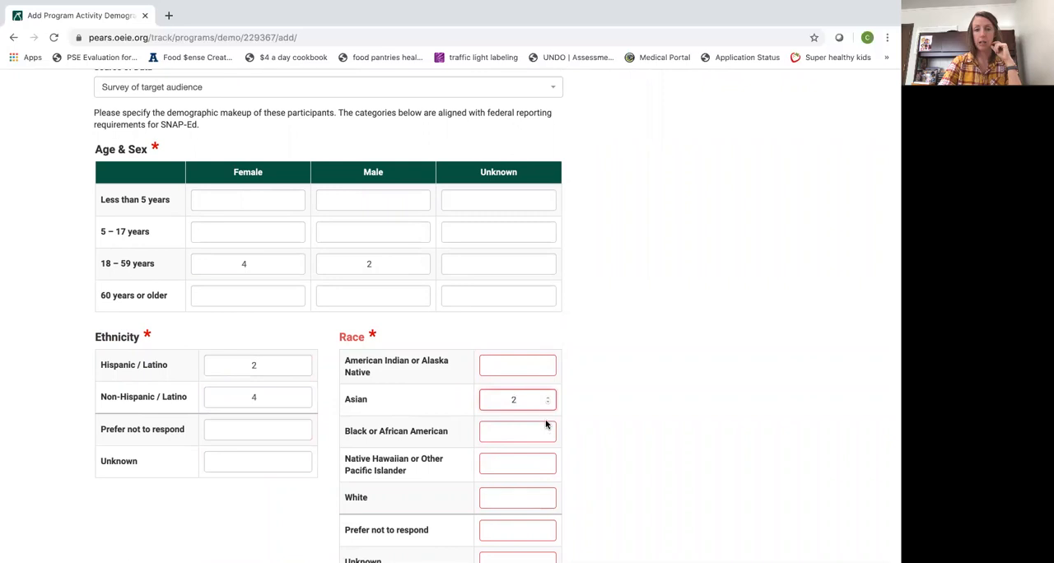
pyautogui.click(550, 433)
pyautogui.write('1')
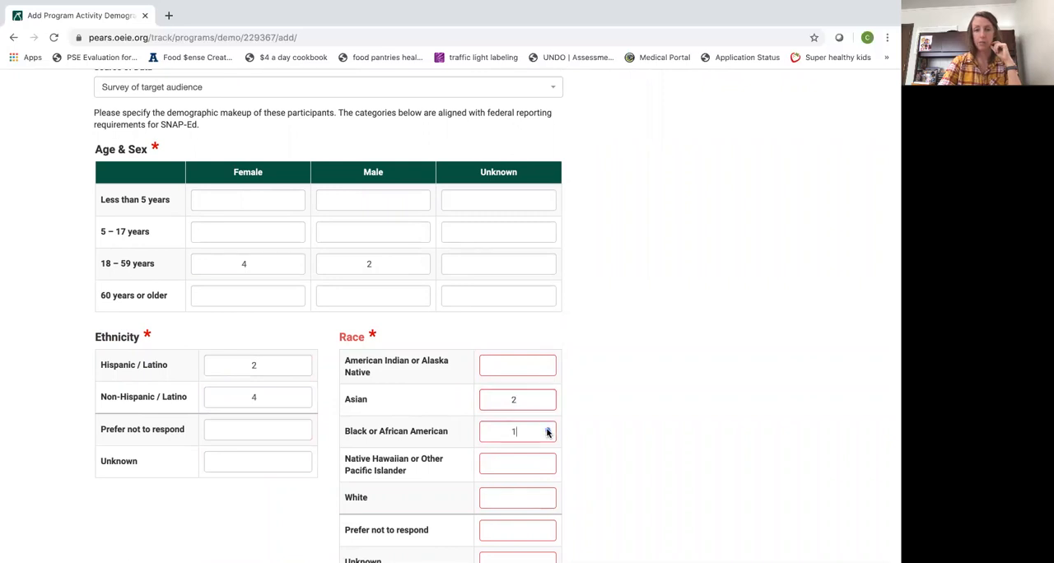
pyautogui.click(548, 500)
pyautogui.write('1')
pyautogui.click(548, 496)
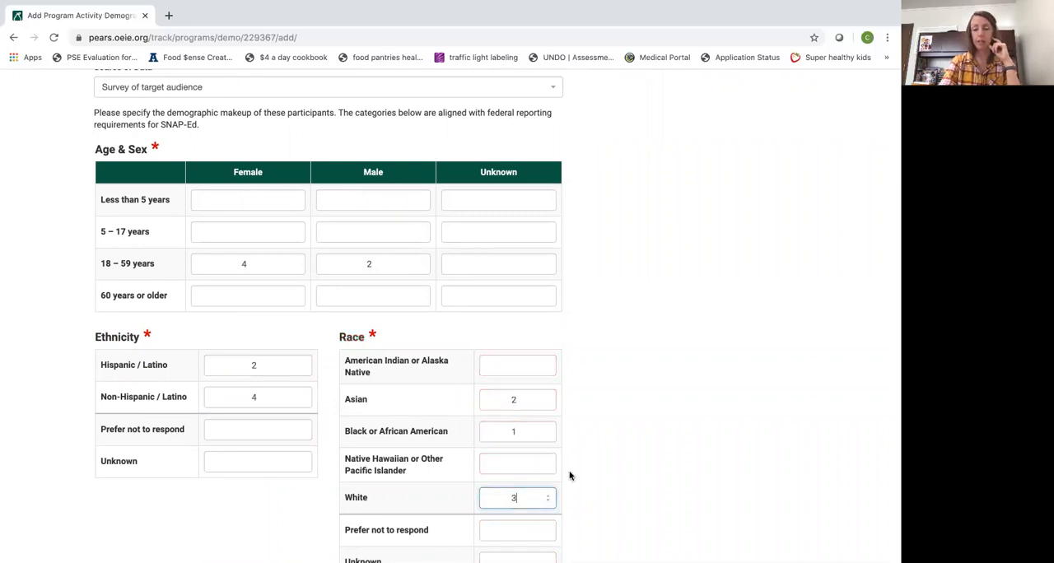
# Review the completed demographics and raise the total number of unique participants to 8
pyautogui.scroll(-2, 638, 478)
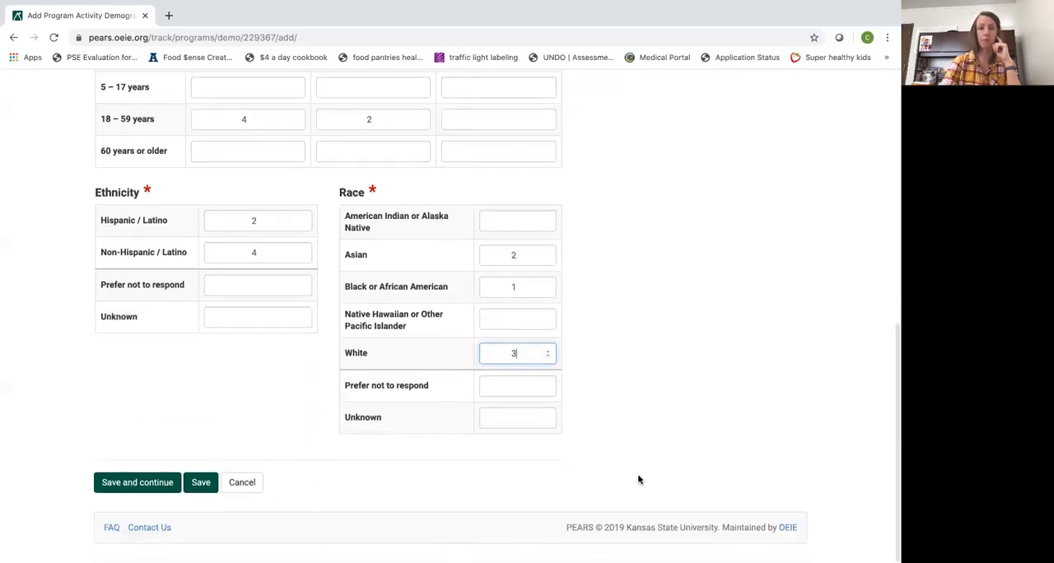
pyautogui.scroll(1, 638, 479)
pyautogui.scroll(2, 638, 478)
pyautogui.scroll(-2, 638, 478)
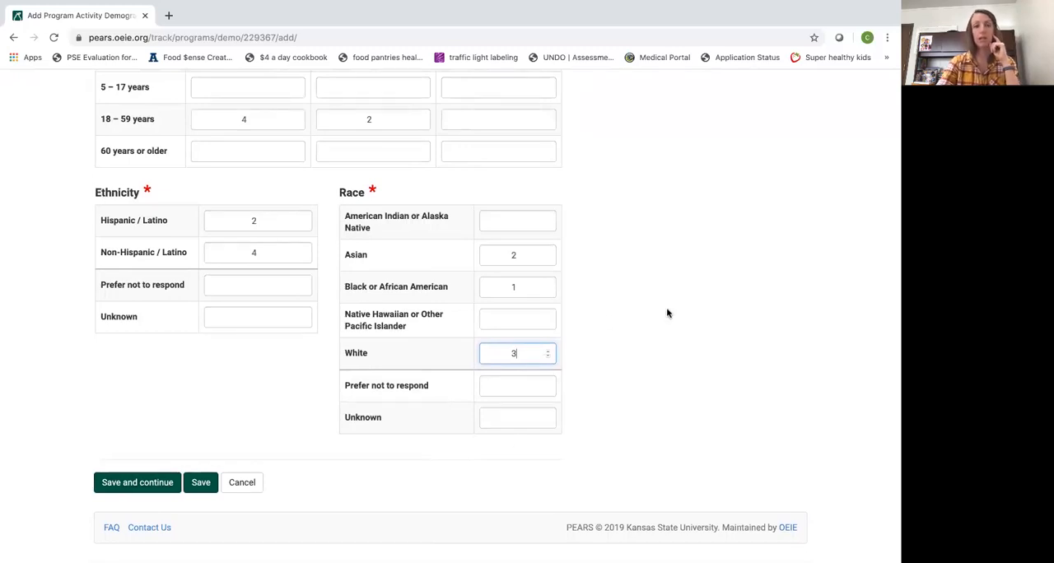
pyautogui.scroll(5, 667, 313)
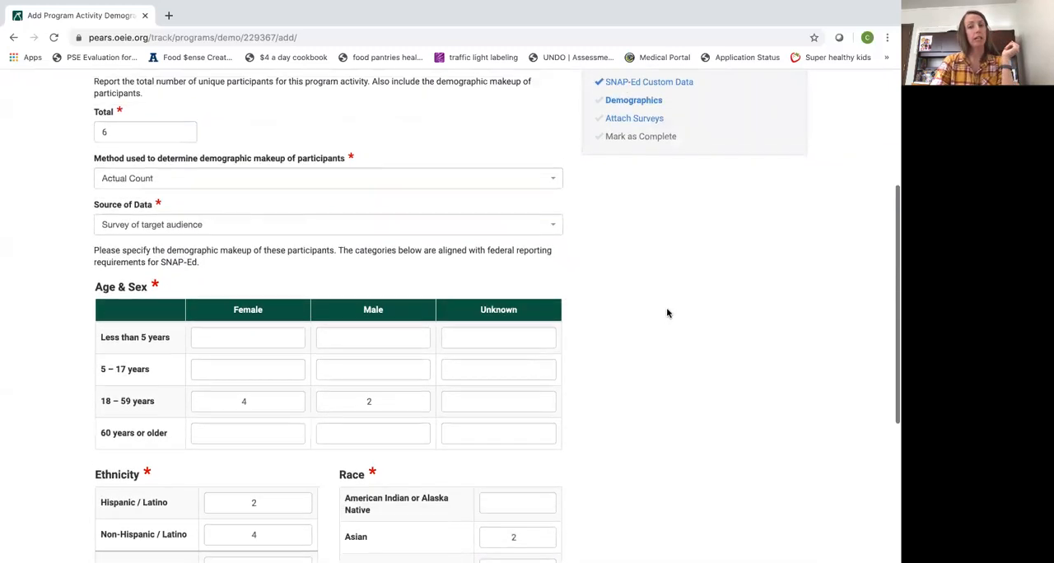
pyautogui.scroll(1, 667, 313)
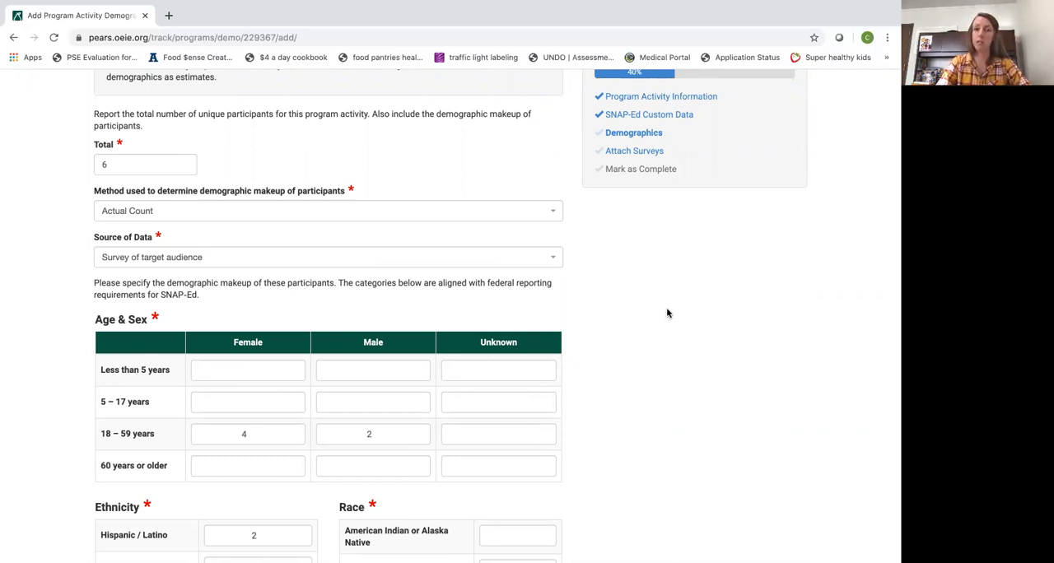
pyautogui.click(186, 162)
pyautogui.click(187, 162)
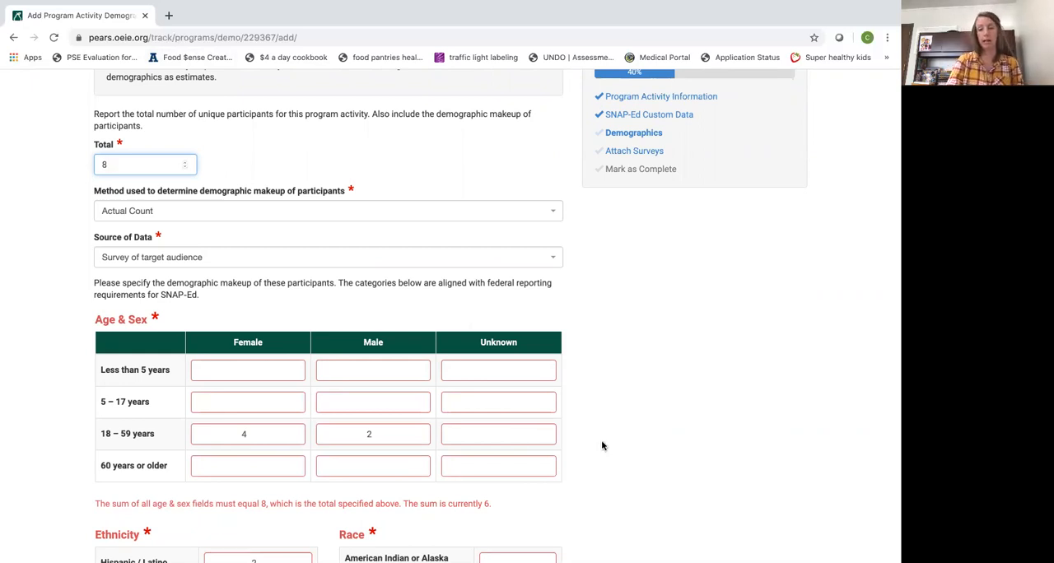
# Set the number of male participants aged 18–59 years to 4
pyautogui.scroll(-3, 602, 444)
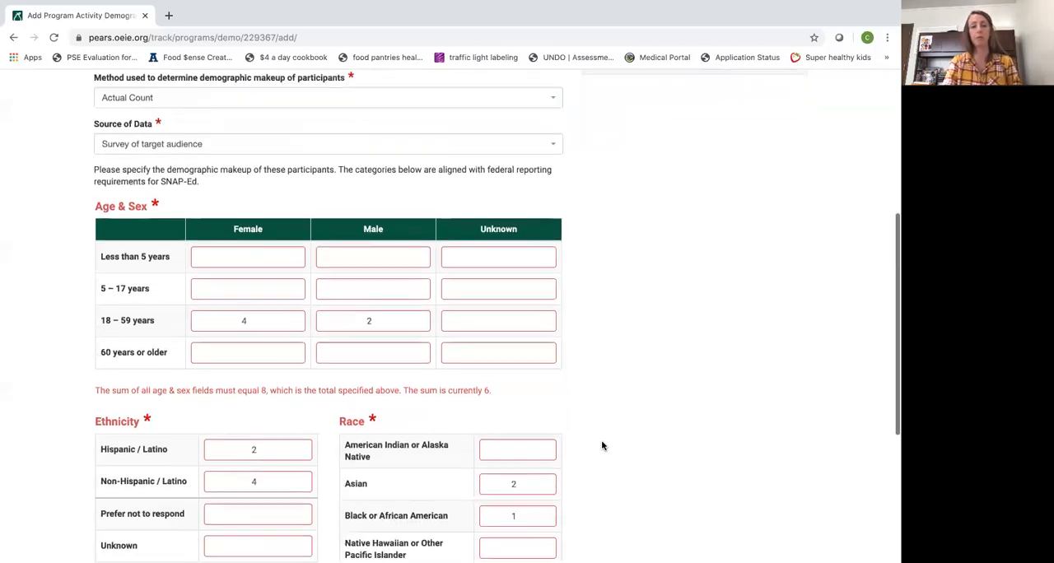
pyautogui.click(422, 306)
pyautogui.click(422, 306)
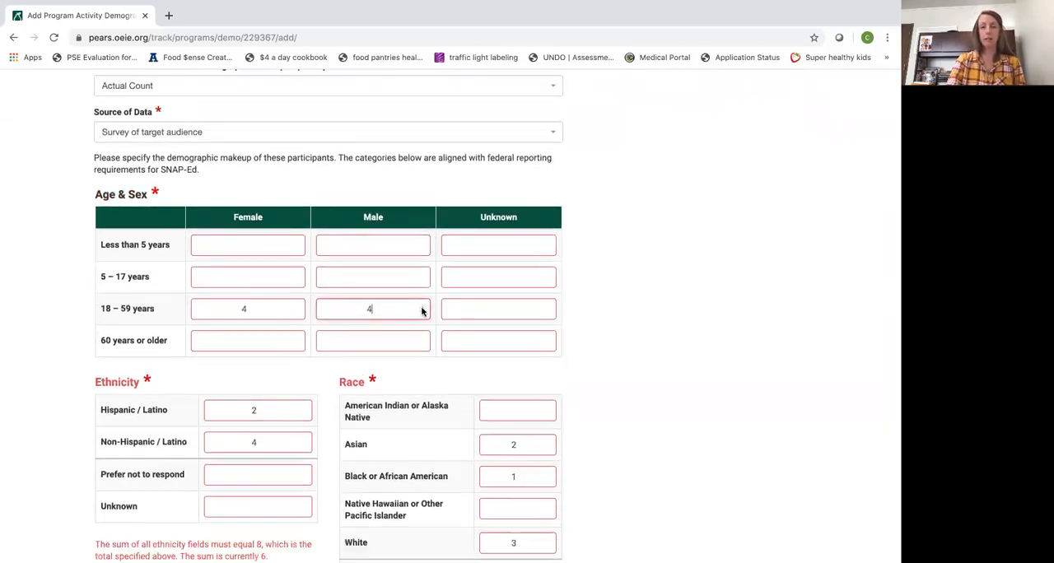
# Update the ethnicity counts to 3 Hispanic / Latino and 5 Non-Hispanic / Latino participants
pyautogui.scroll(-2, 255, 532)
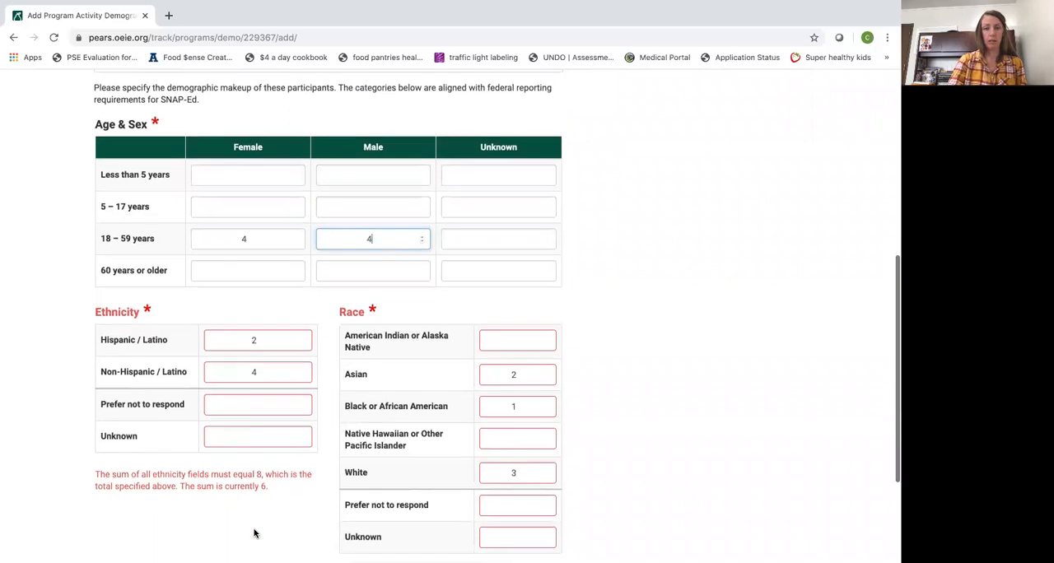
pyautogui.click(304, 337)
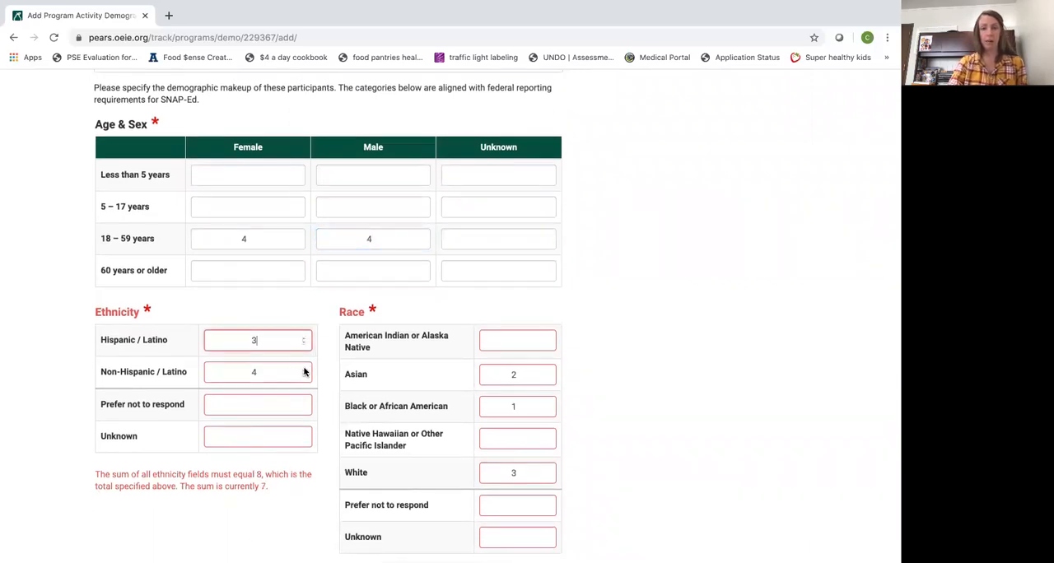
pyautogui.click(304, 369)
# Set the White participant count to 5, then save the demographics and continue to the surveys
pyautogui.scroll(-1, 519, 454)
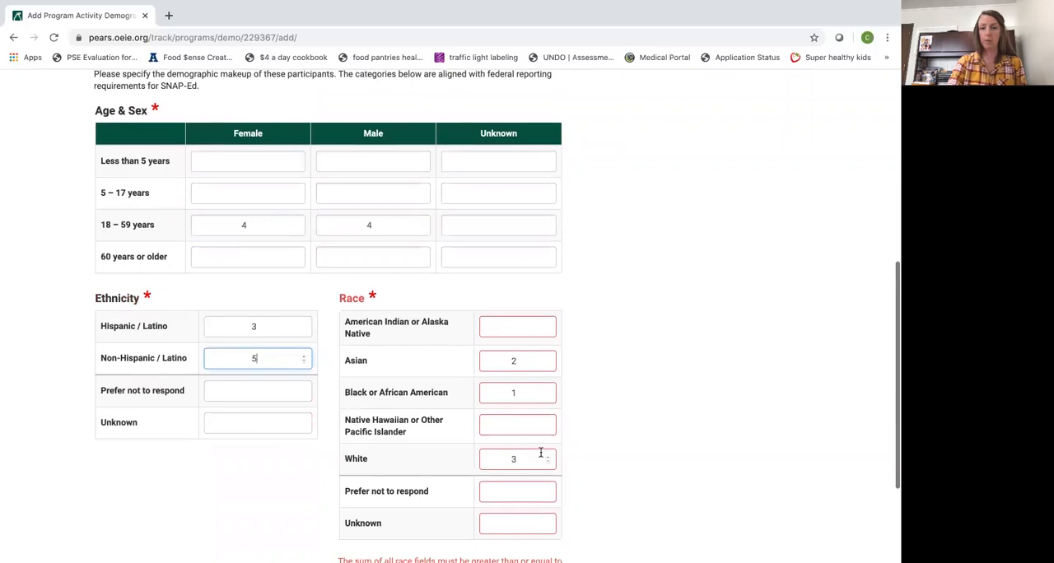
pyautogui.click(548, 457)
pyautogui.click(548, 457)
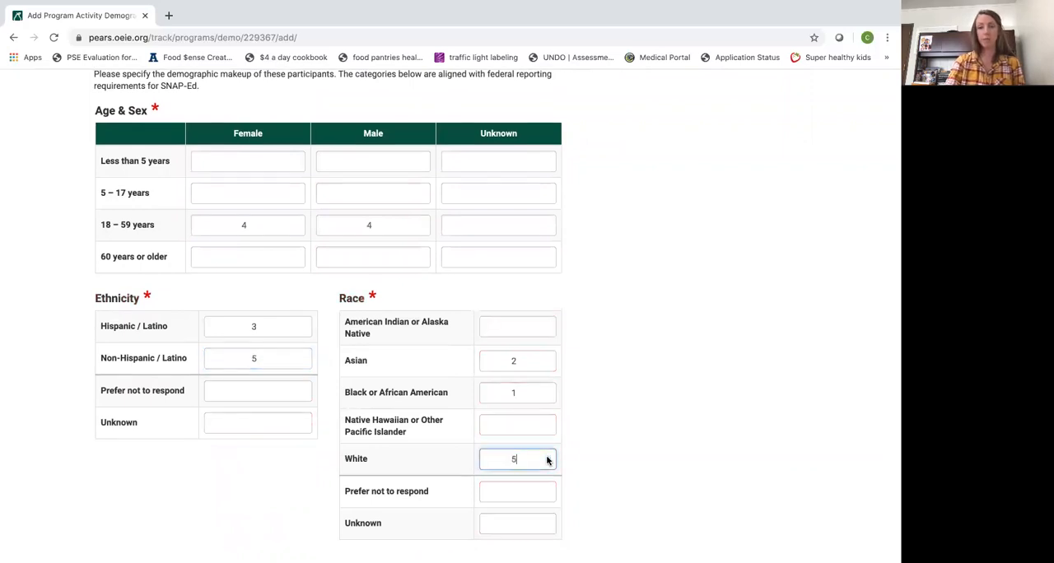
pyautogui.scroll(-2, 656, 475)
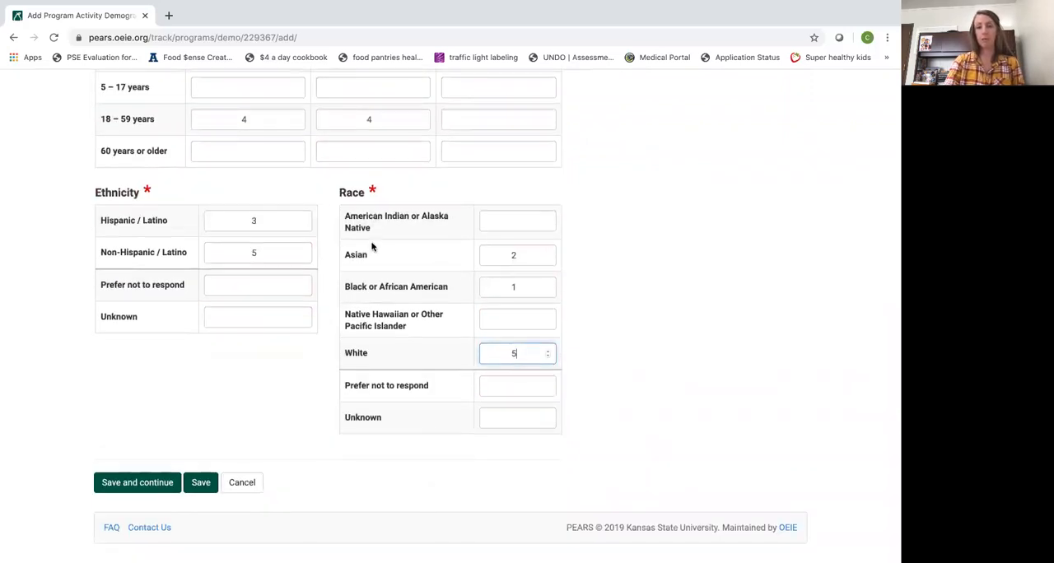
pyautogui.scroll(5, 370, 242)
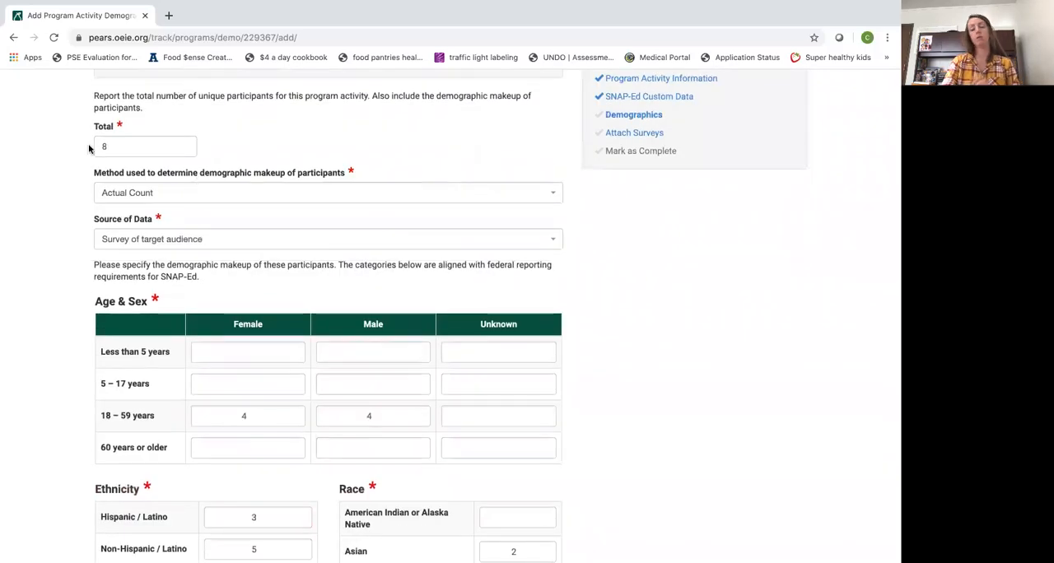
pyautogui.scroll(-4, 247, 294)
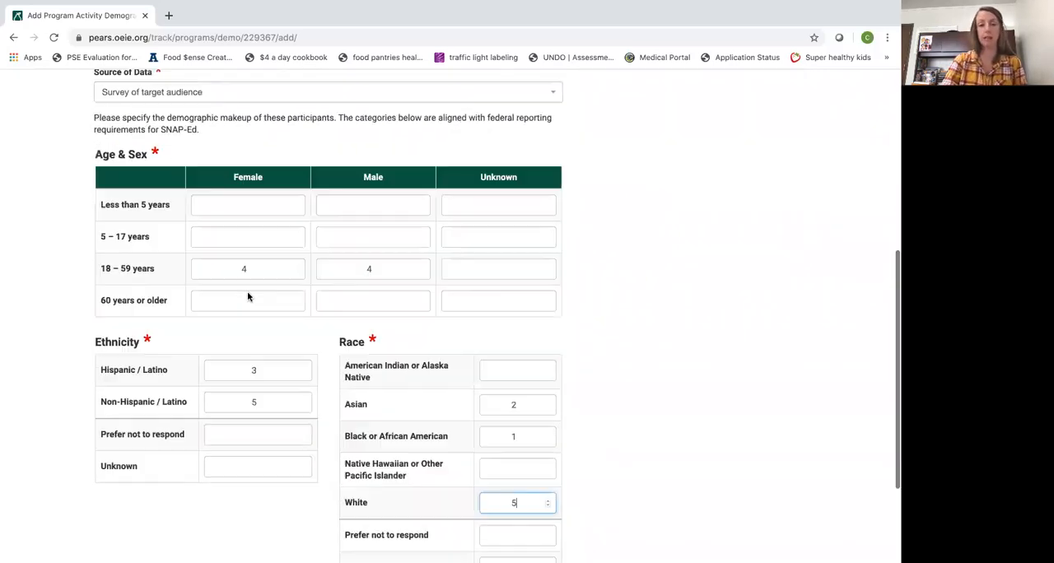
pyautogui.scroll(-1, 248, 294)
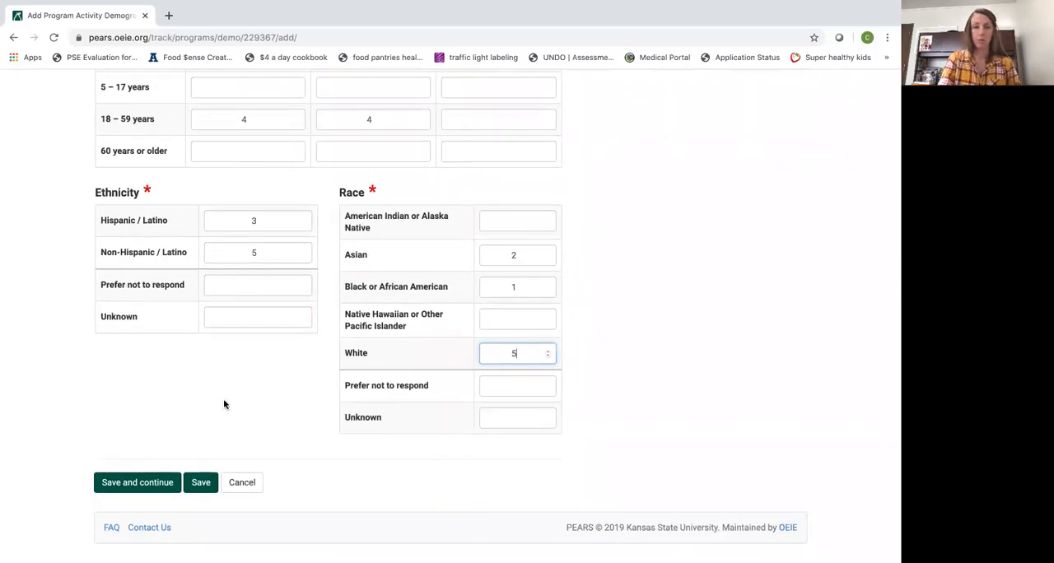
pyautogui.click(130, 482)
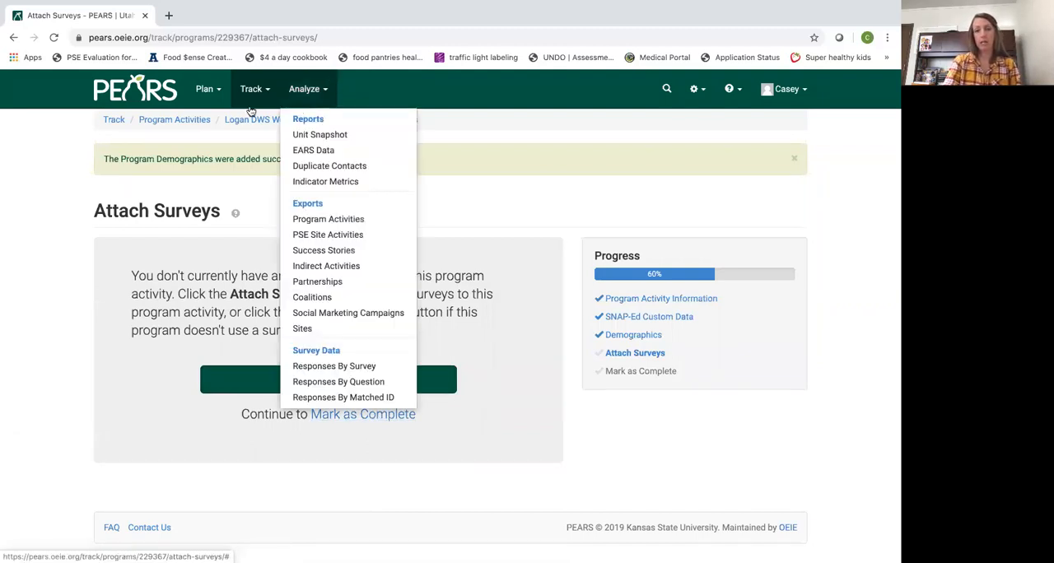
# Reopen the Logan DWS Workforce Training demographics for review, then save and continue to the surveys again
pyautogui.click(322, 122)
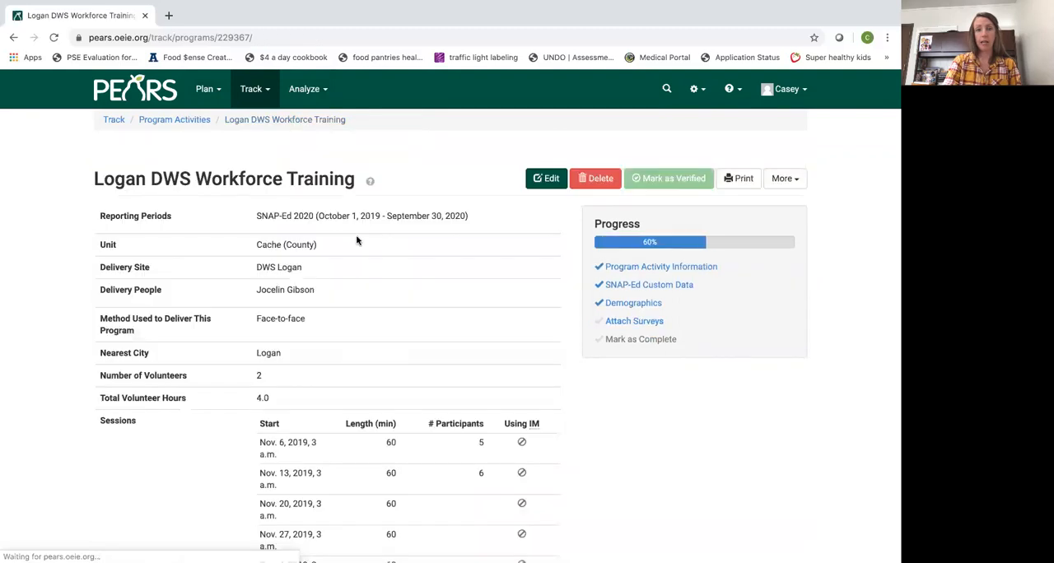
pyautogui.click(626, 302)
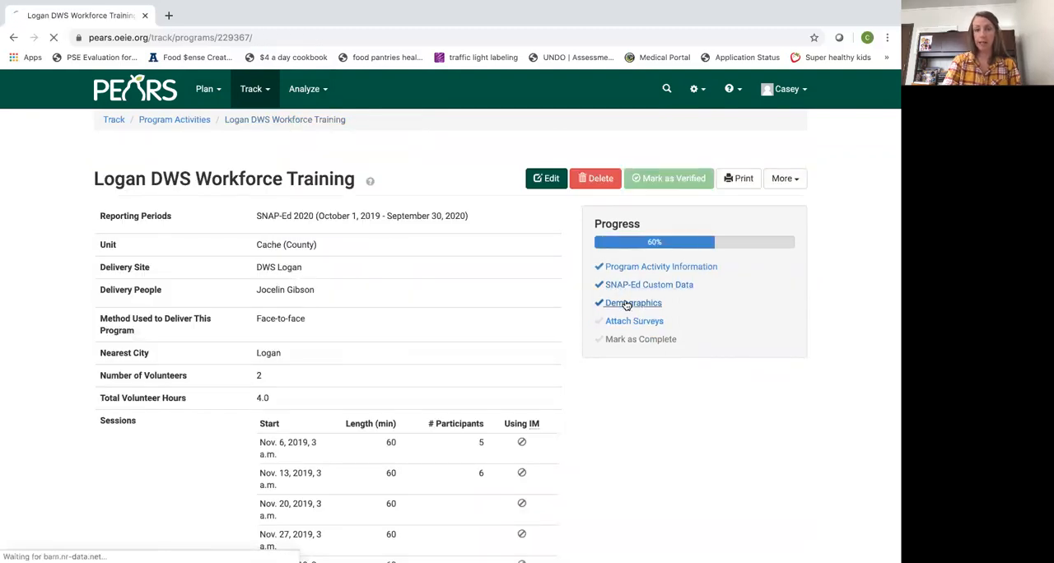
pyautogui.scroll(-1, 398, 419)
pyautogui.scroll(-5, 398, 419)
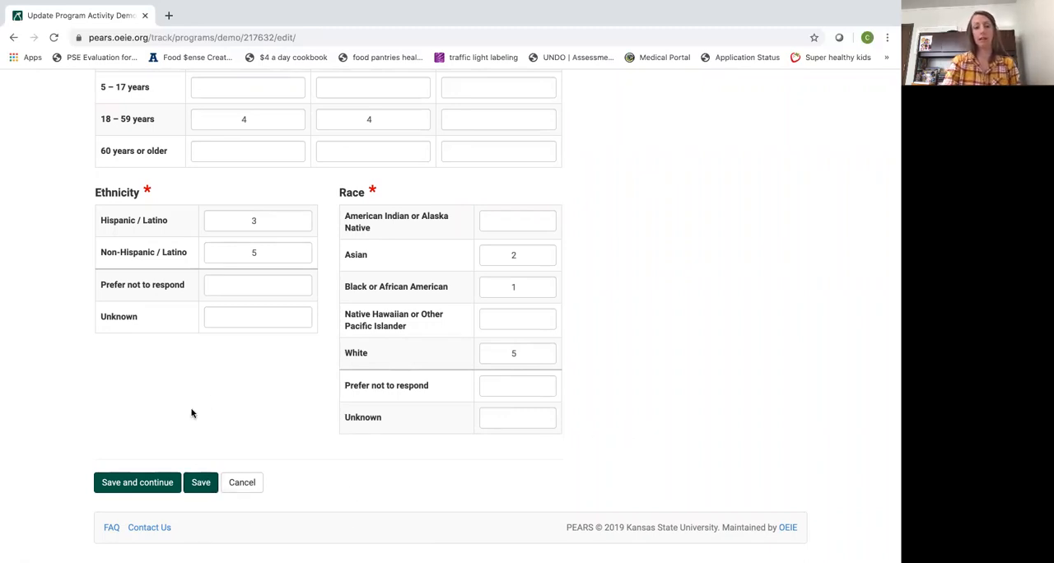
pyautogui.click(140, 484)
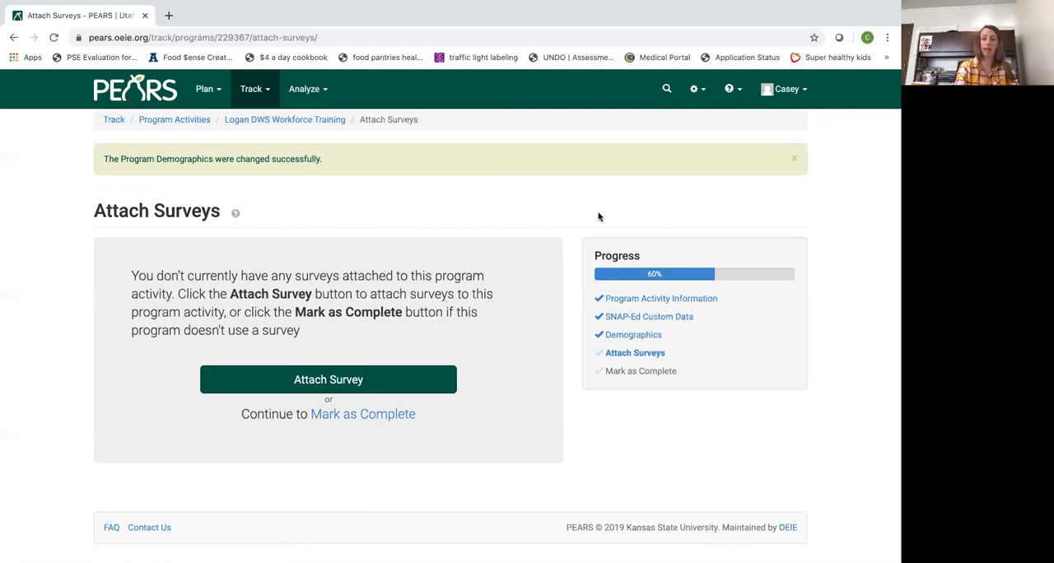
# Mark the program activity as complete without attaching a survey and return to the program activity list
pyautogui.click(397, 424)
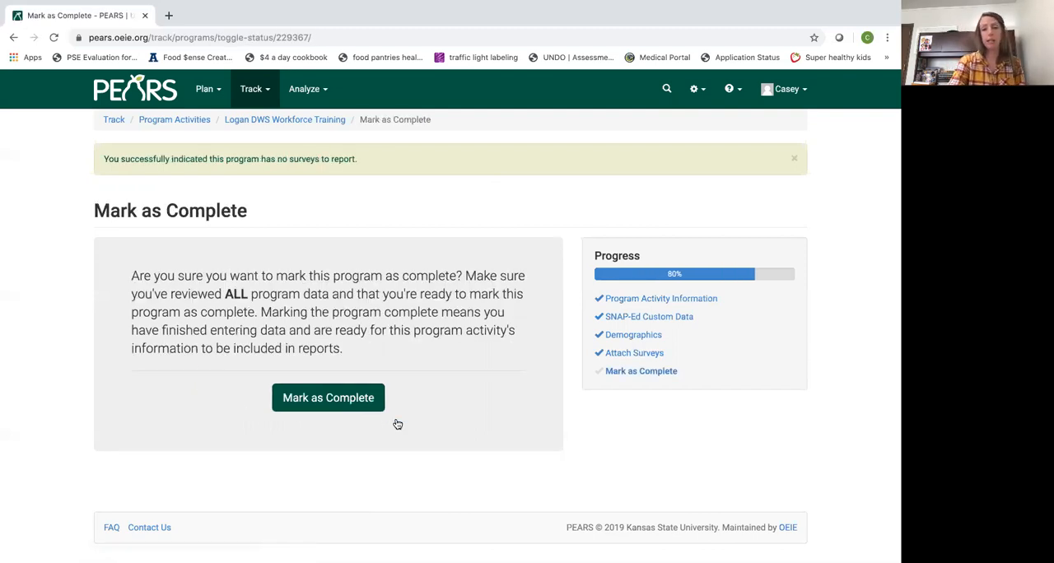
pyautogui.click(346, 402)
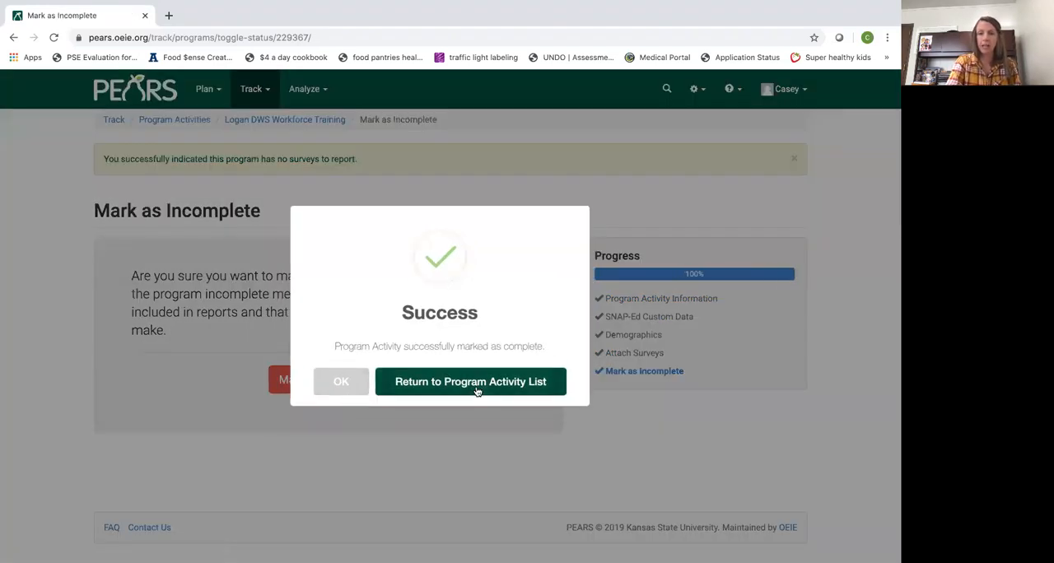
pyautogui.click(476, 387)
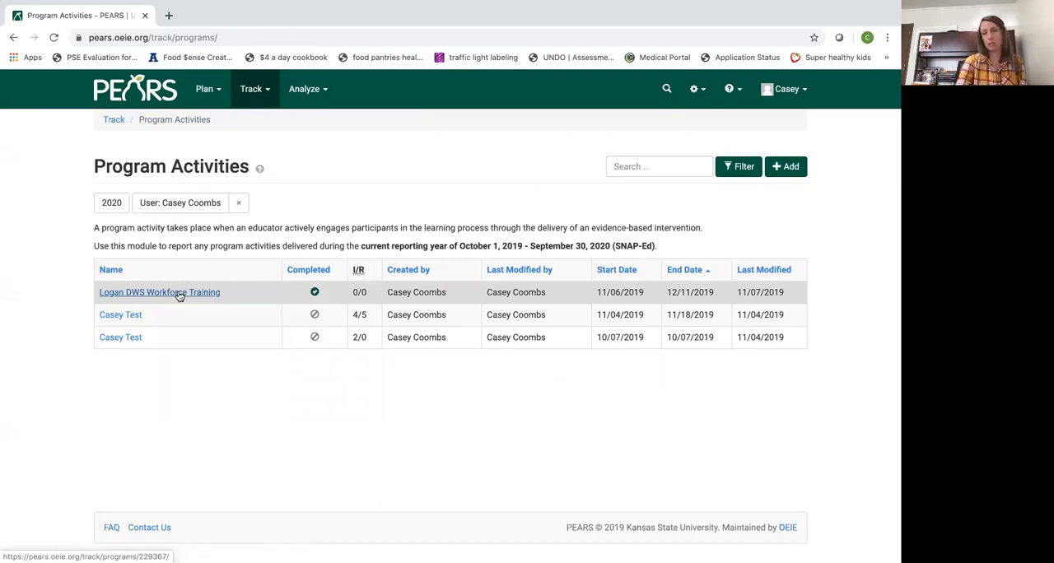
# Reopen the Logan DWS Workforce Training program activity and mark it as incomplete
pyautogui.click(179, 294)
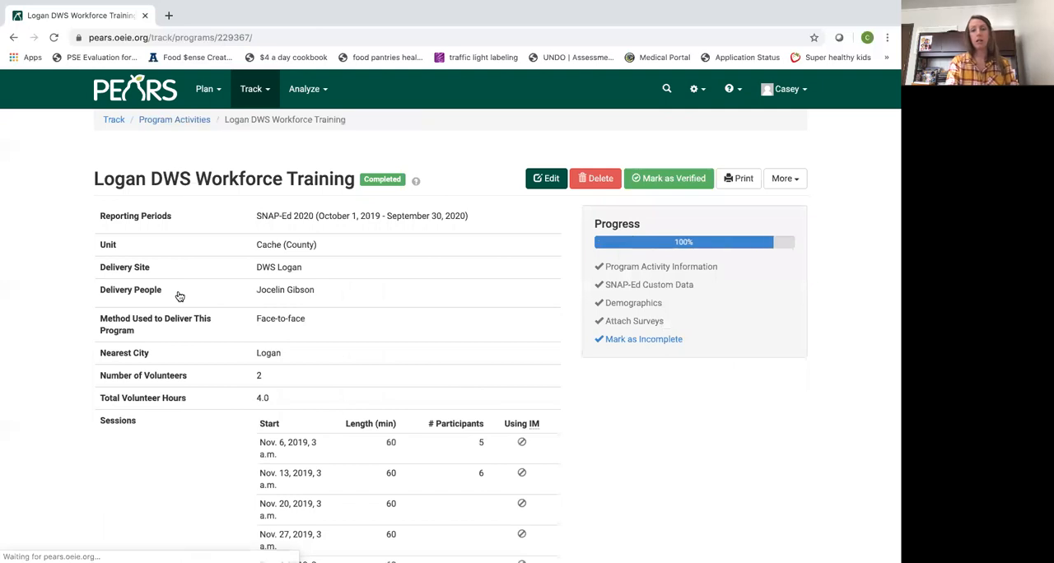
pyautogui.click(648, 338)
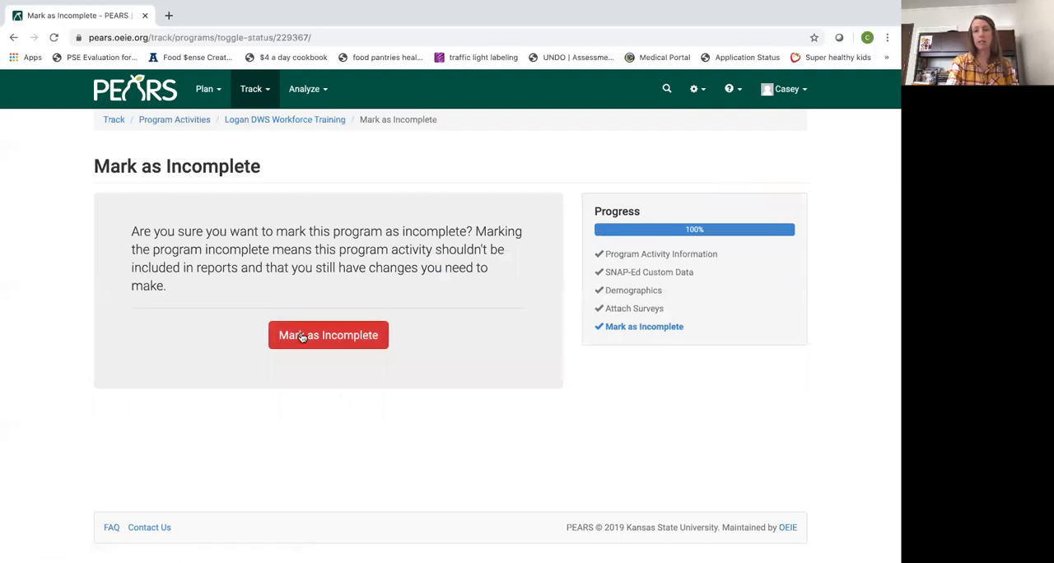
pyautogui.click(301, 336)
pyautogui.click(450, 387)
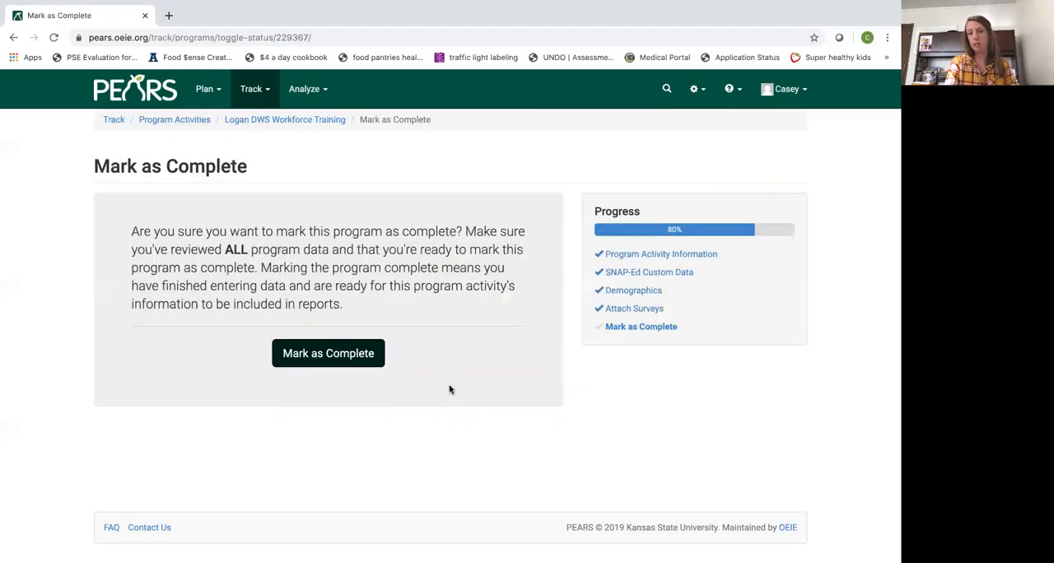
# Review the activity's demographics from the surveys stage, then save and continue back to attaching surveys
pyautogui.click(626, 310)
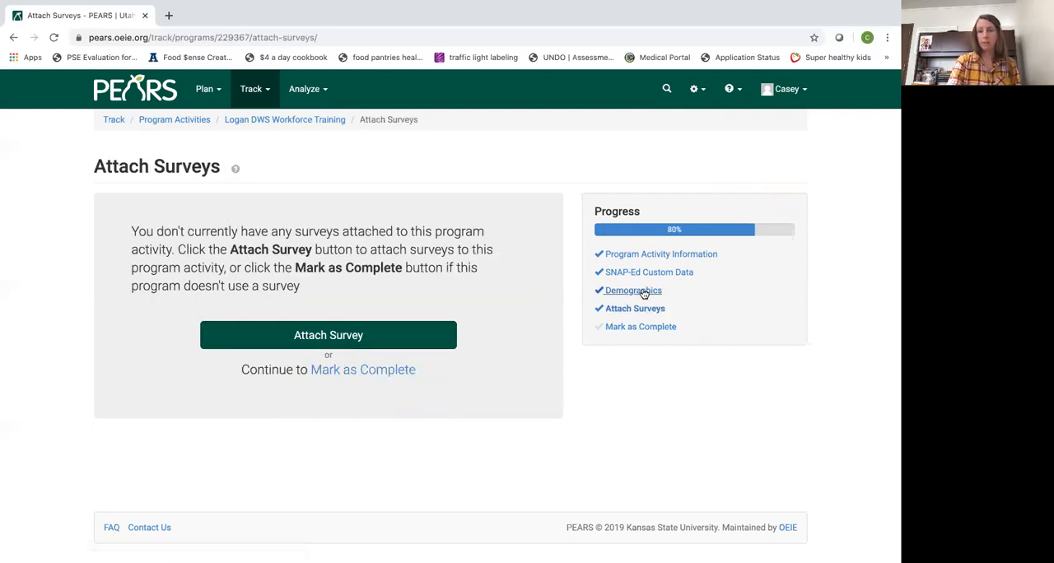
pyautogui.click(644, 294)
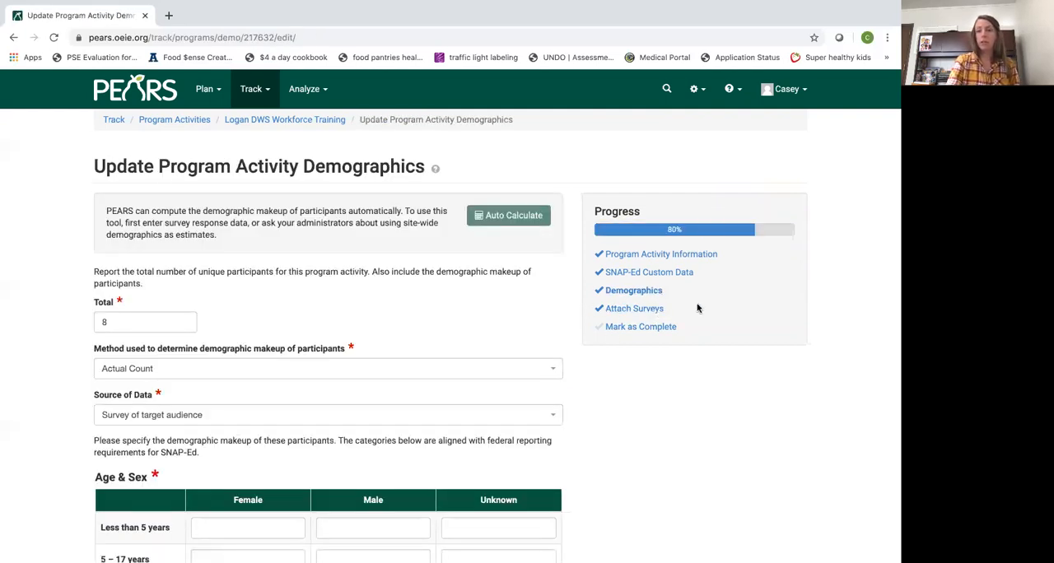
pyautogui.scroll(-10, 701, 304)
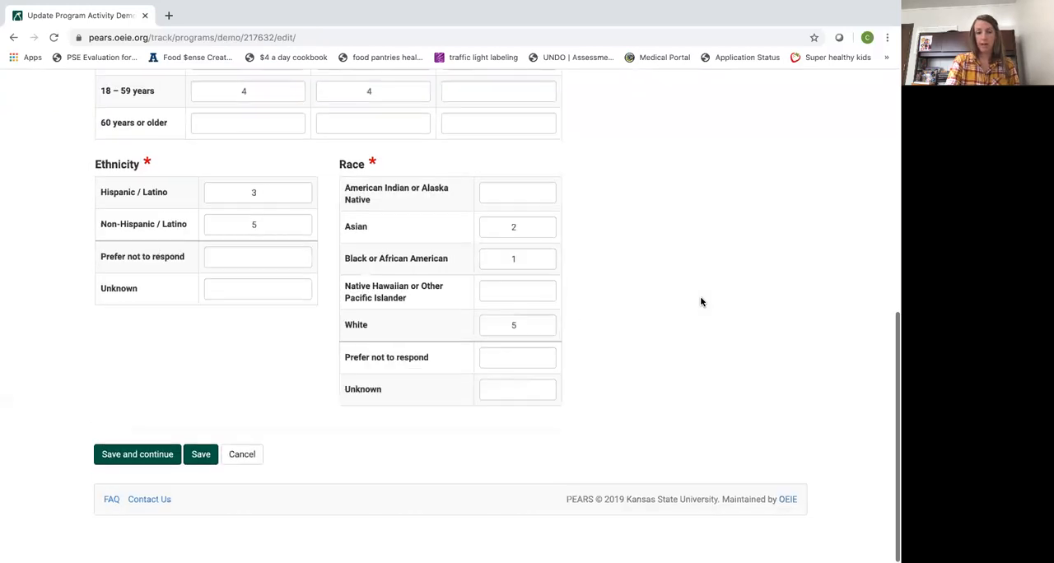
pyautogui.click(161, 479)
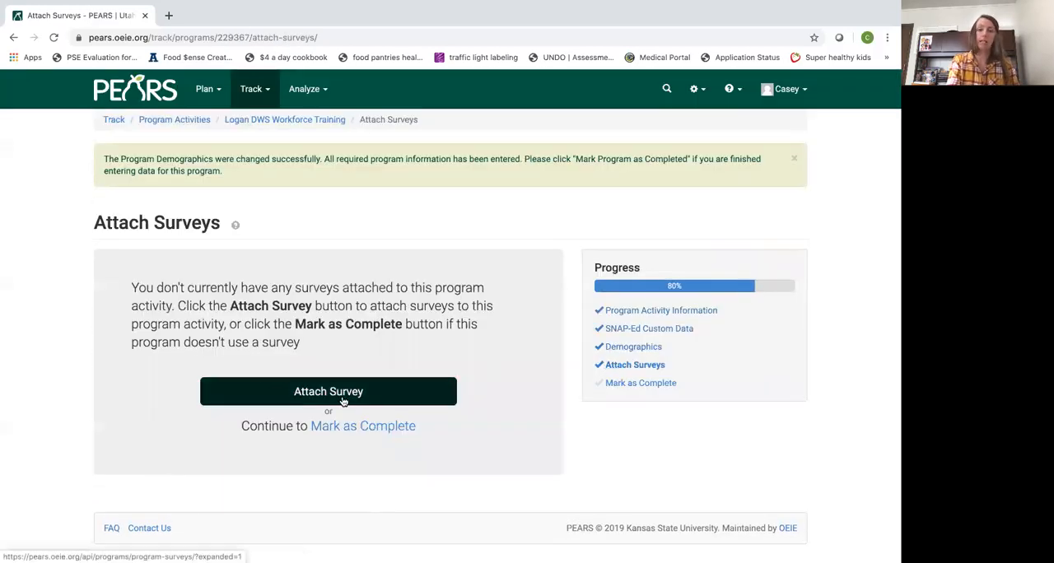
# Start attaching a survey to the activity and choose the Create Better Health PRE/POST Survey
pyautogui.click(343, 401)
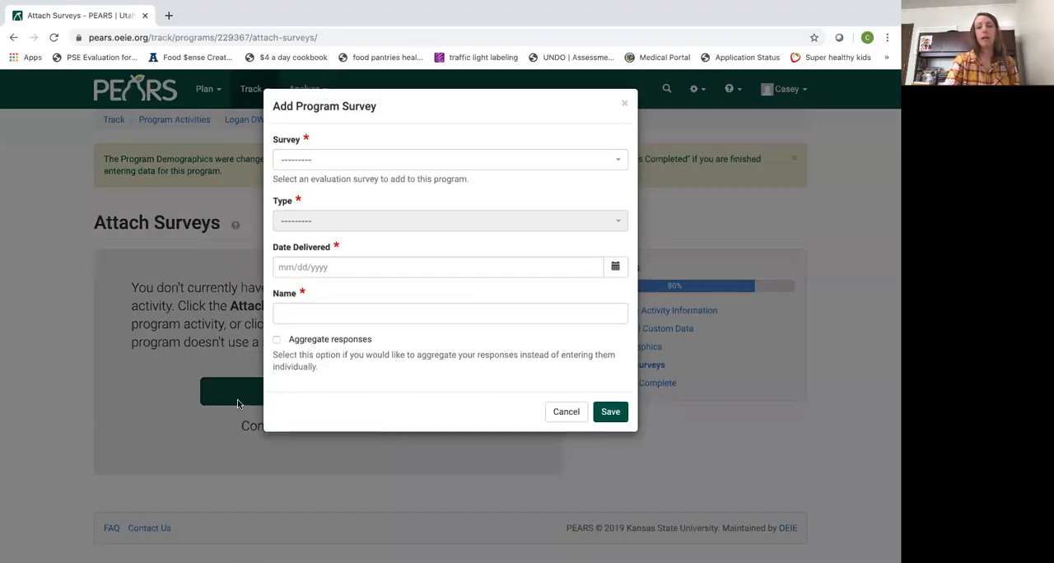
pyautogui.click(620, 164)
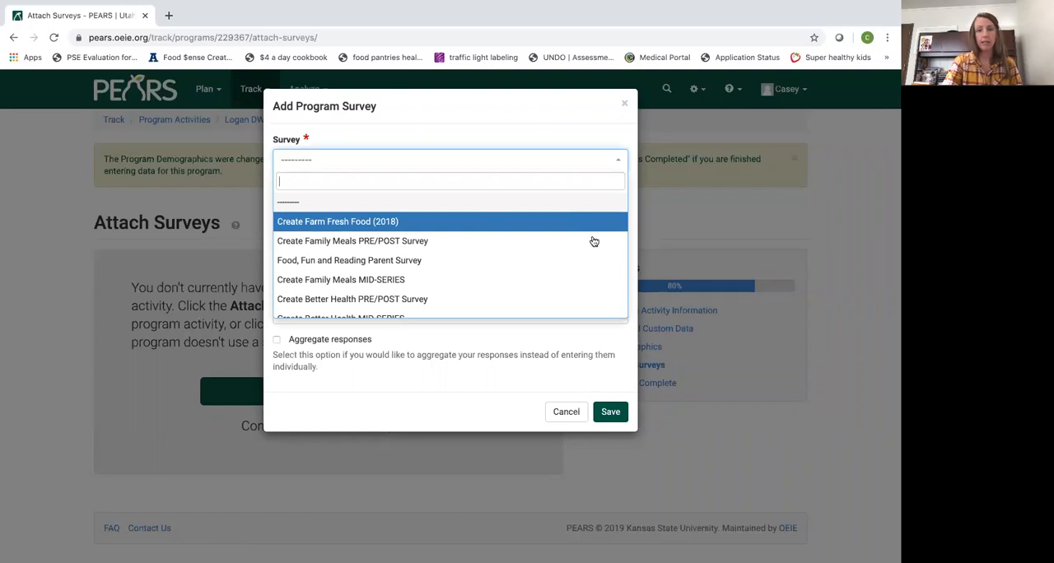
pyautogui.scroll(-2, 595, 255)
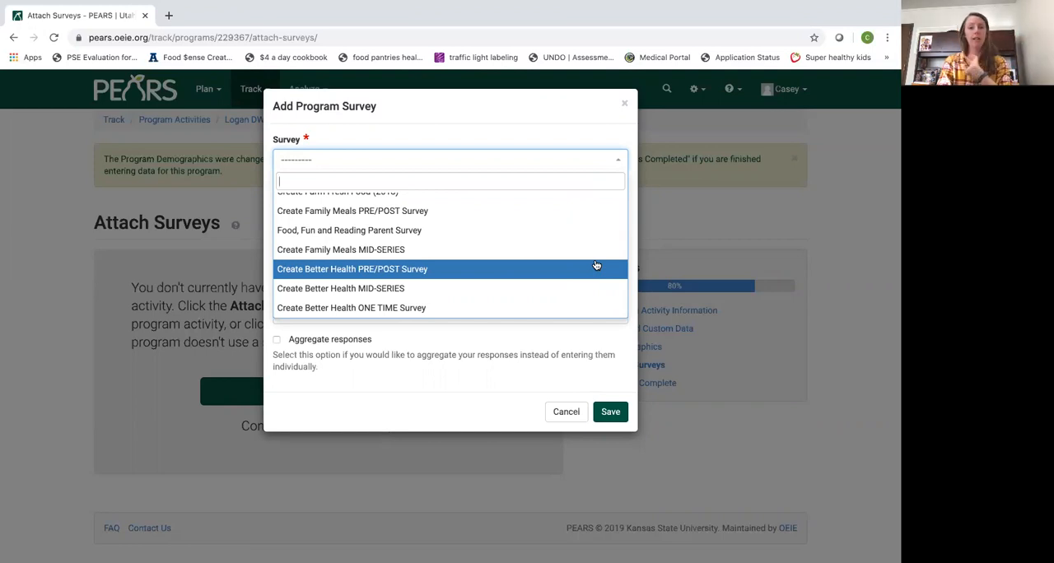
pyautogui.click(422, 273)
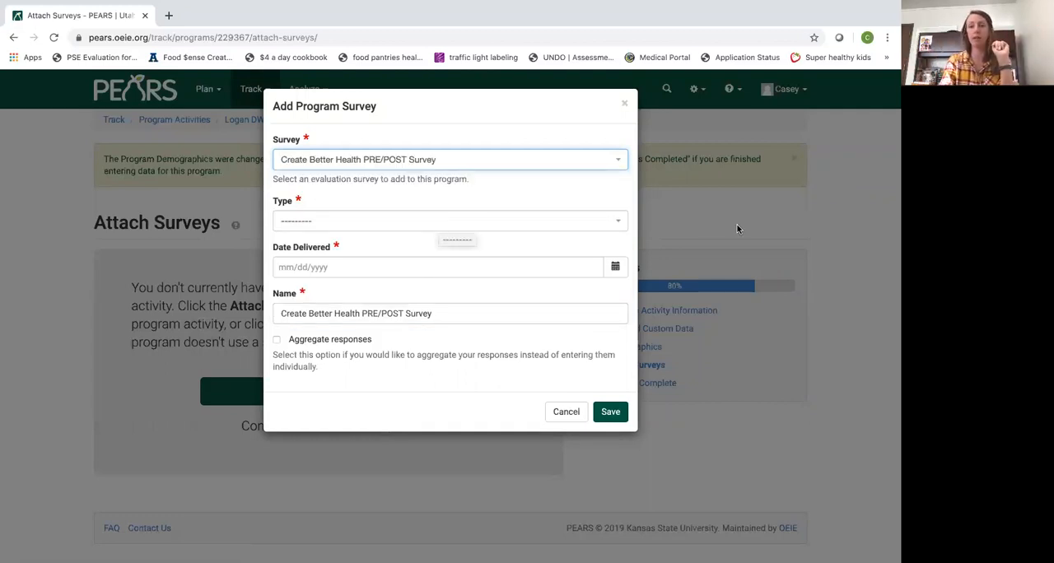
# Set the survey's type to Pre and its delivery date to 11/06/2019, then save the program survey
pyautogui.click(621, 223)
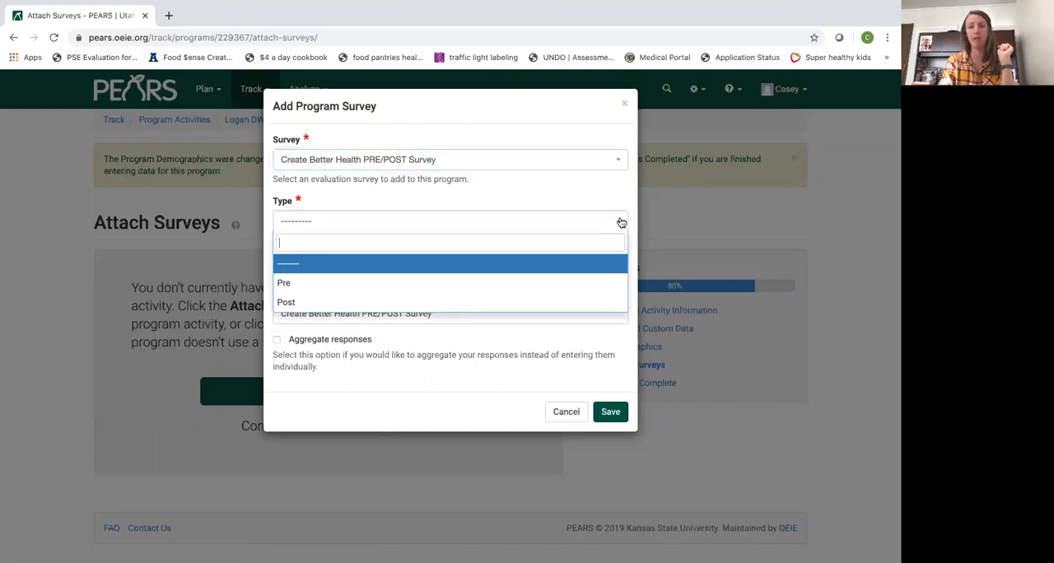
pyautogui.click(534, 284)
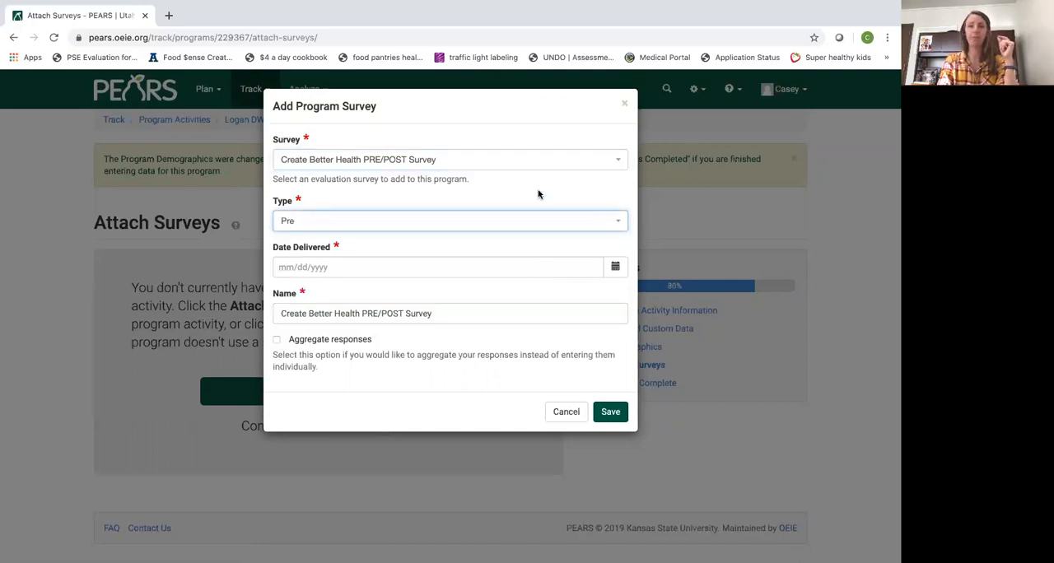
pyautogui.click(615, 268)
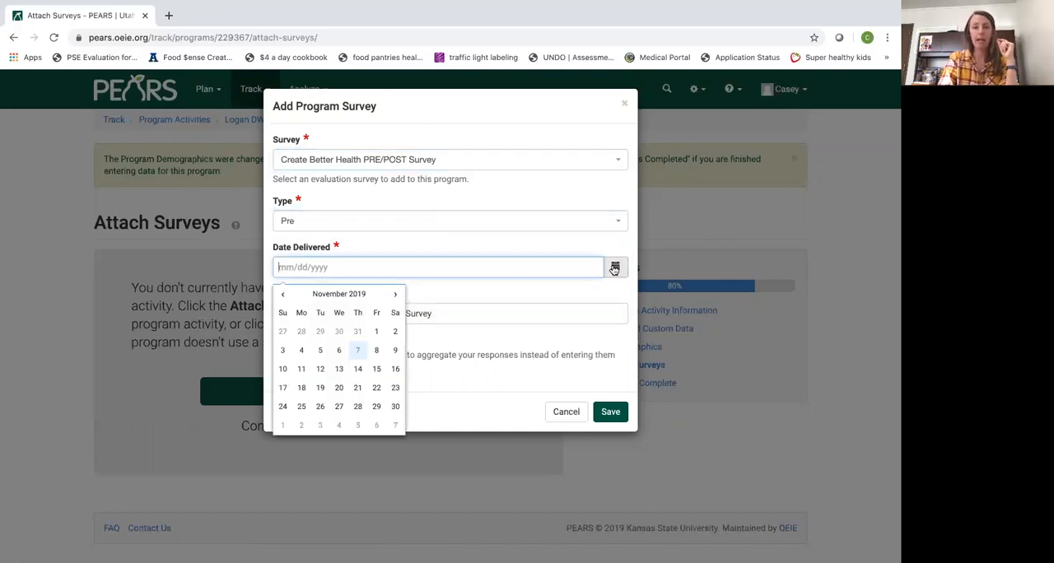
pyautogui.click(341, 353)
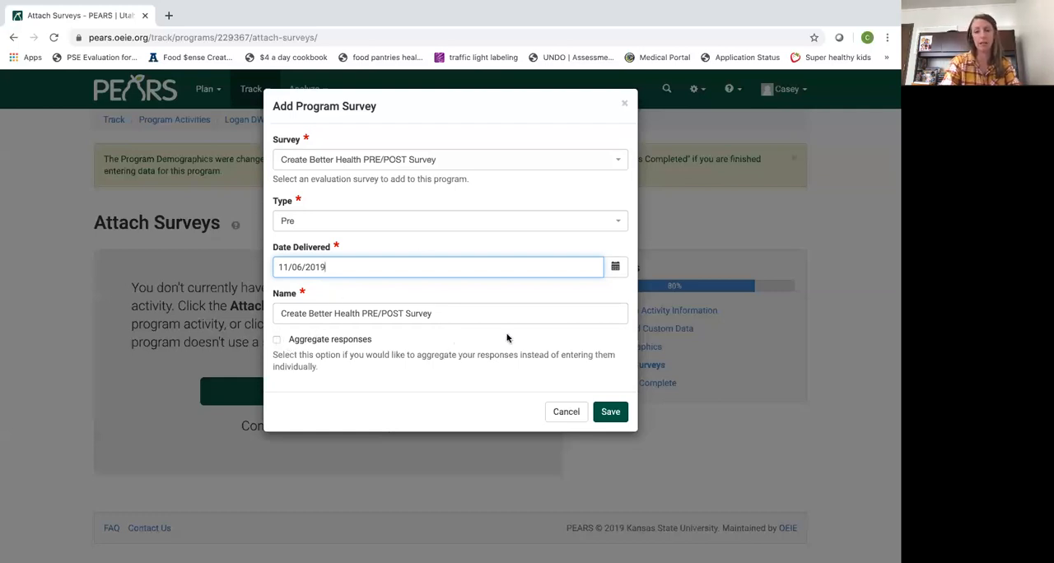
pyautogui.click(611, 413)
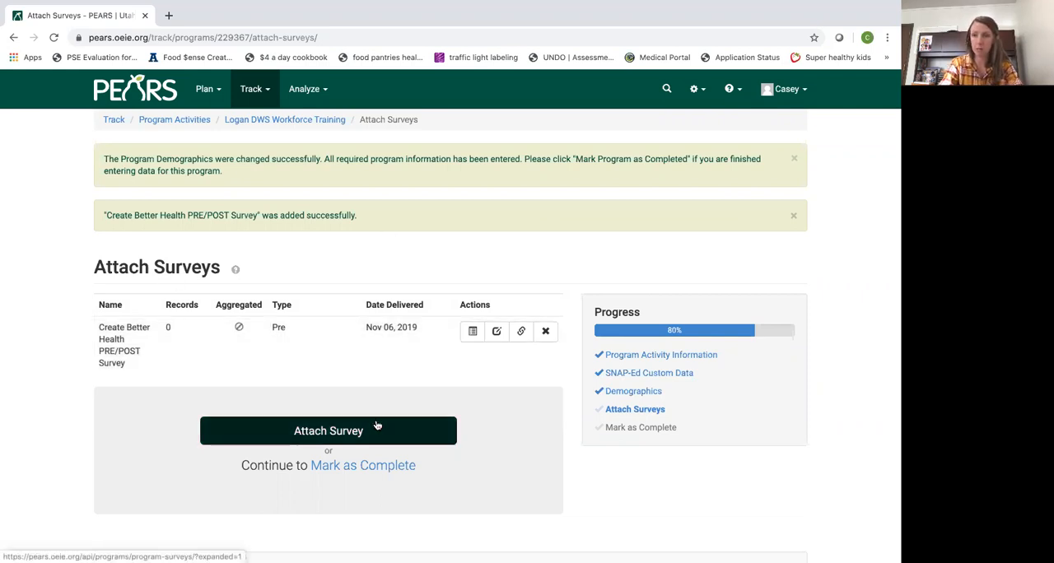
# Open response entry for the attached pre-survey, look over its questions and enter the participant's identifier of initials and birth date
pyautogui.click(472, 332)
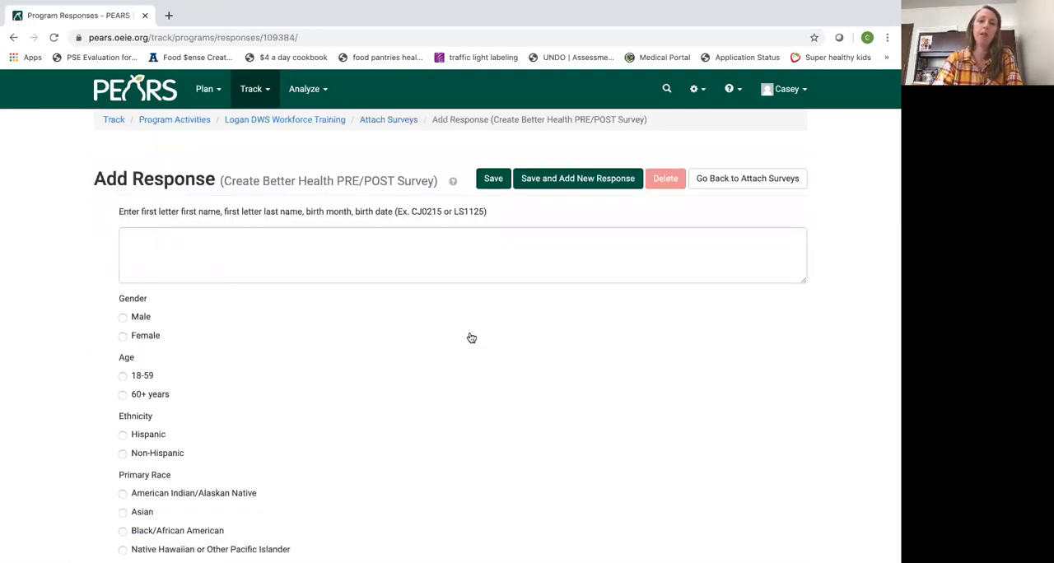
pyautogui.scroll(-2, 459, 374)
pyautogui.scroll(-1, 459, 375)
pyautogui.scroll(-3, 458, 375)
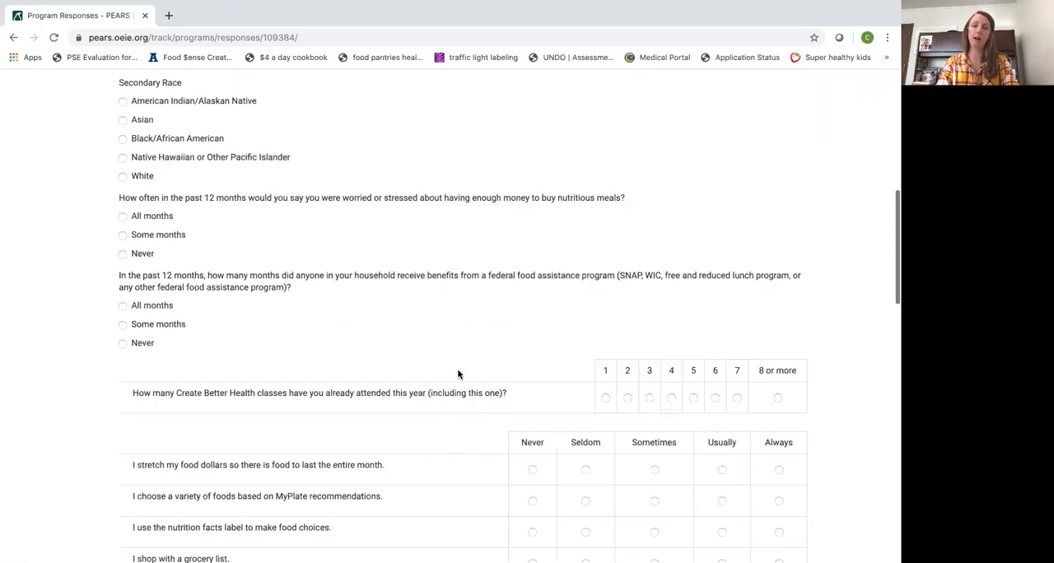
pyautogui.scroll(6, 458, 373)
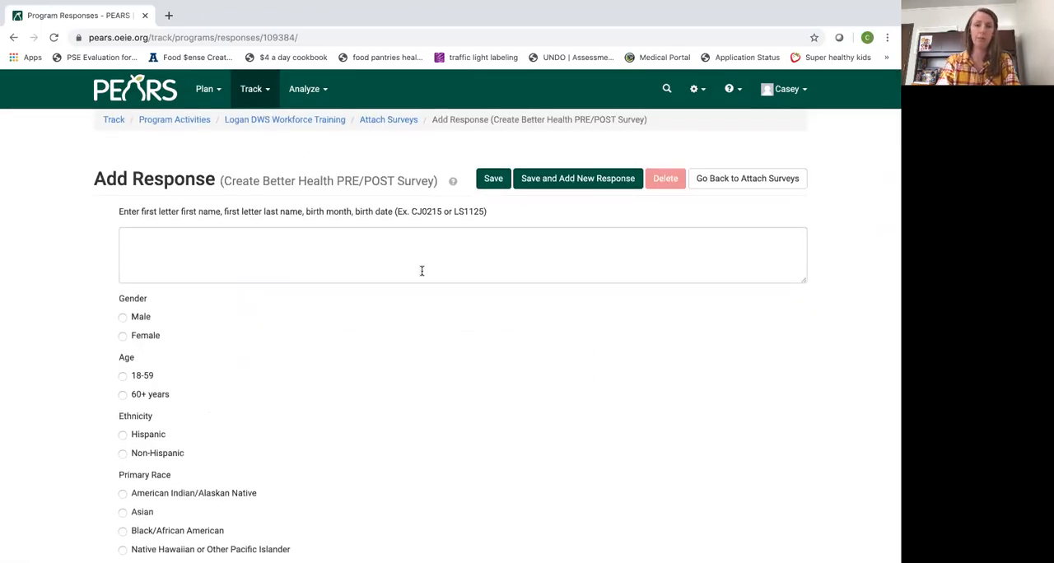
pyautogui.click(405, 252)
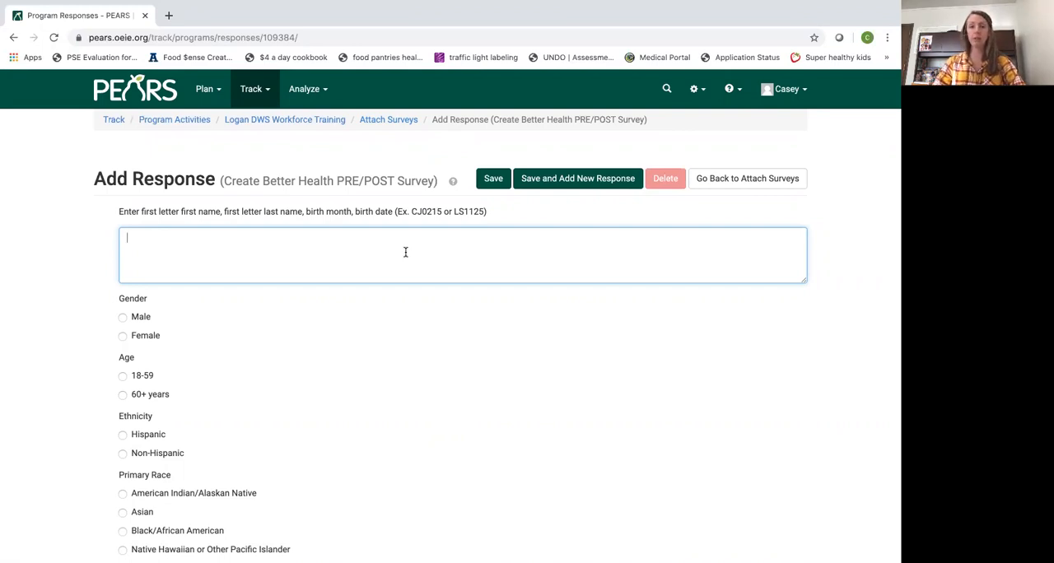
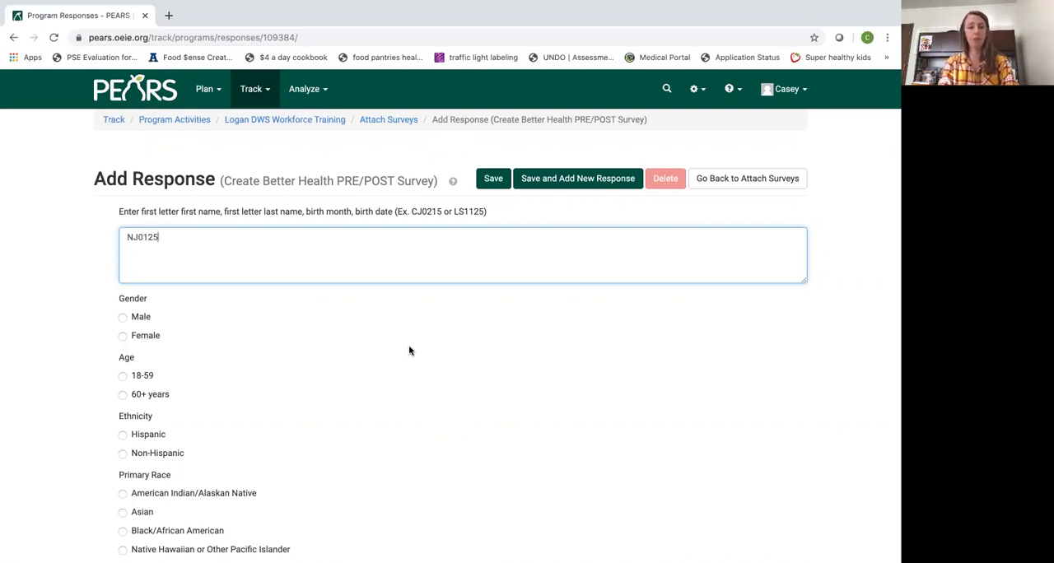
# Record the respondent's demographics as Female, age 18-59, Hispanic, with Asian as primary race
pyautogui.scroll(-1, 256, 315)
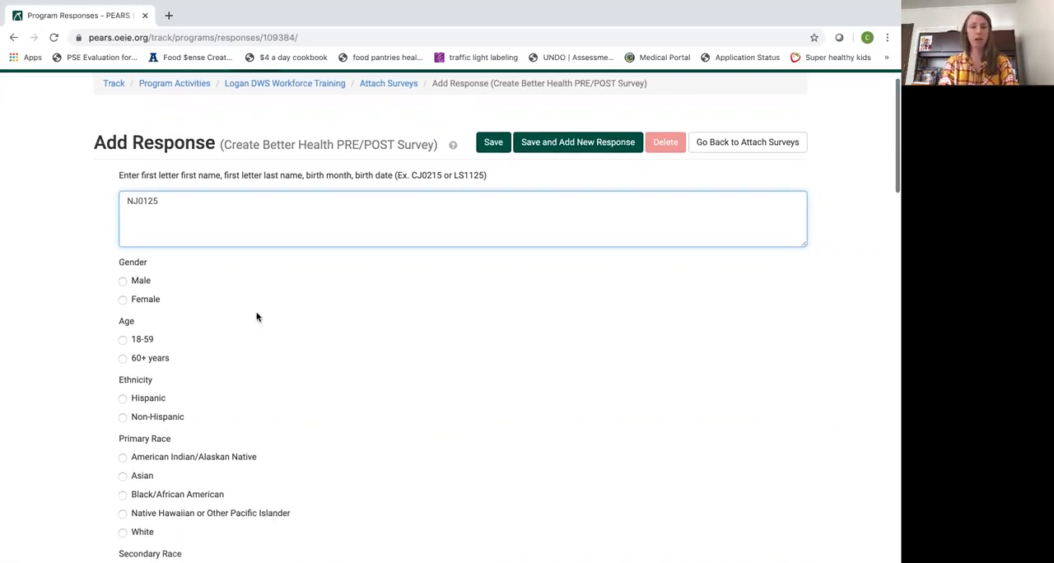
pyautogui.click(124, 302)
pyautogui.click(123, 340)
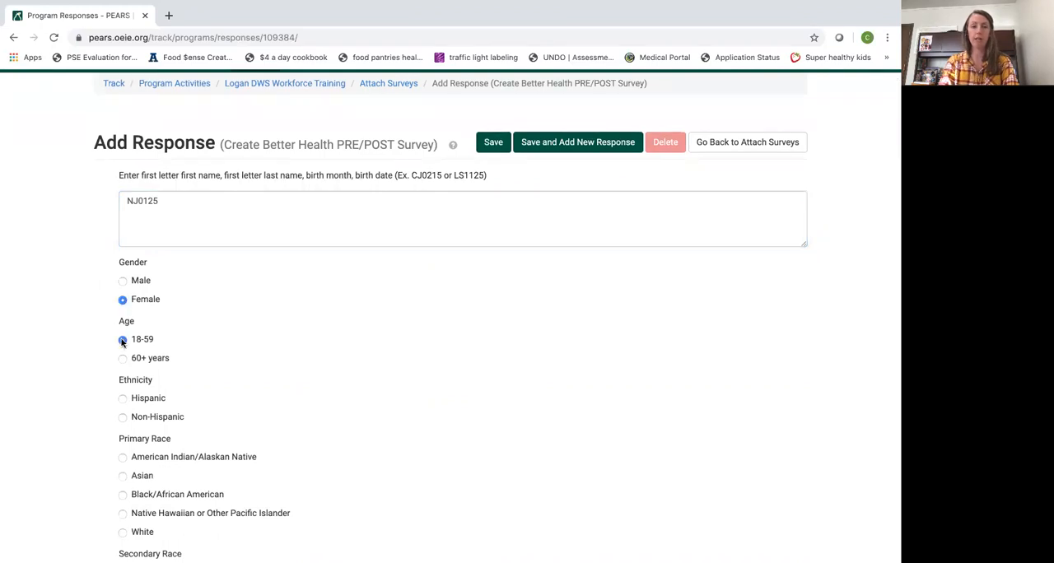
pyautogui.scroll(-2, 123, 346)
pyautogui.click(122, 330)
pyautogui.scroll(-2, 122, 349)
pyautogui.click(123, 345)
# Answer All months for both the worry about affording nutritious meals and the household's federal food assistance
pyautogui.scroll(-3, 120, 353)
pyautogui.scroll(-4, 121, 353)
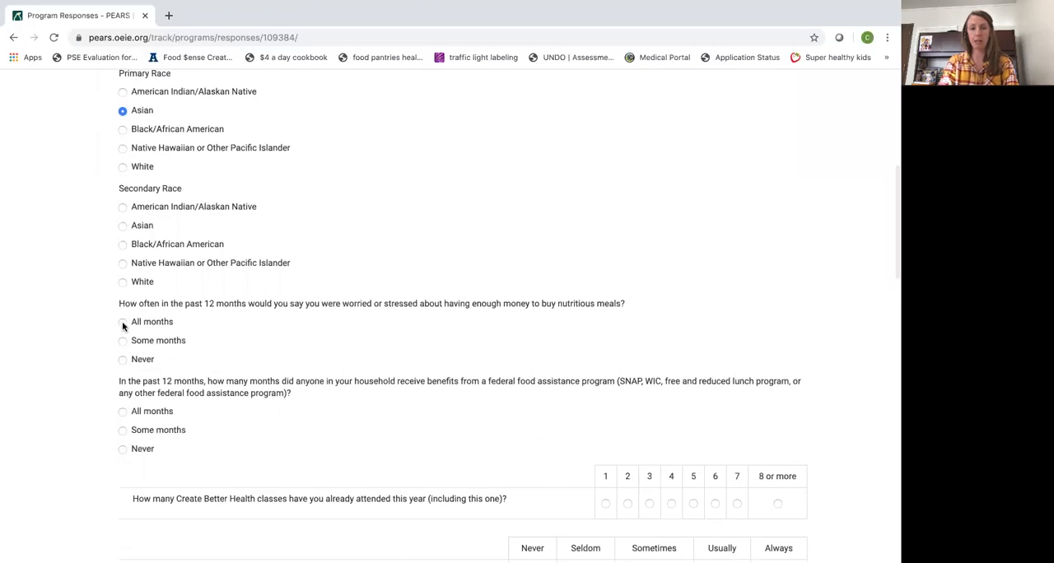
pyautogui.click(122, 322)
pyautogui.click(123, 411)
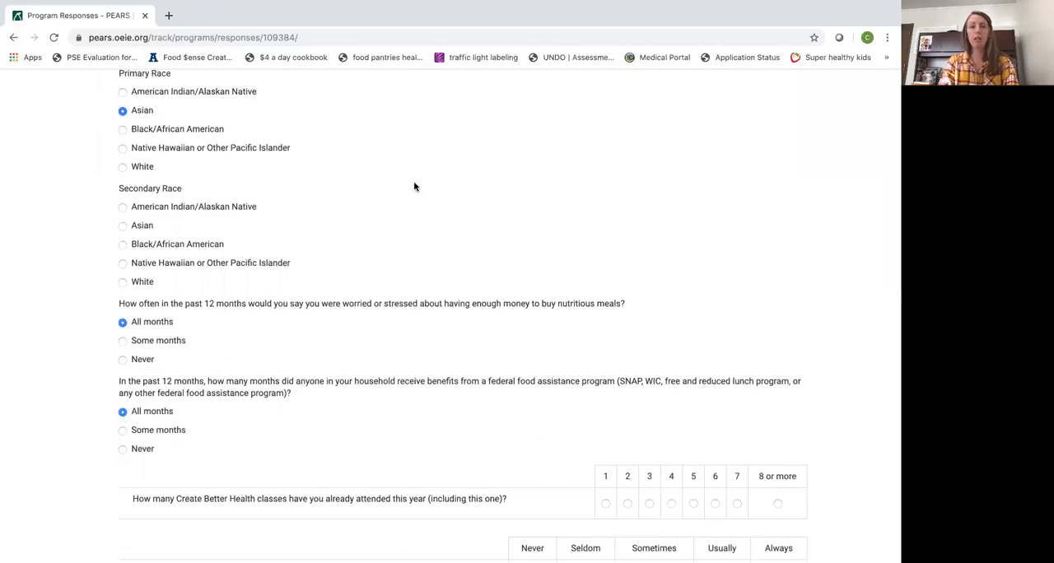
# Check the answers entered so far and set the number of Create Better Health classes attended this year to 4
pyautogui.scroll(5, 414, 186)
pyautogui.scroll(-1, 415, 357)
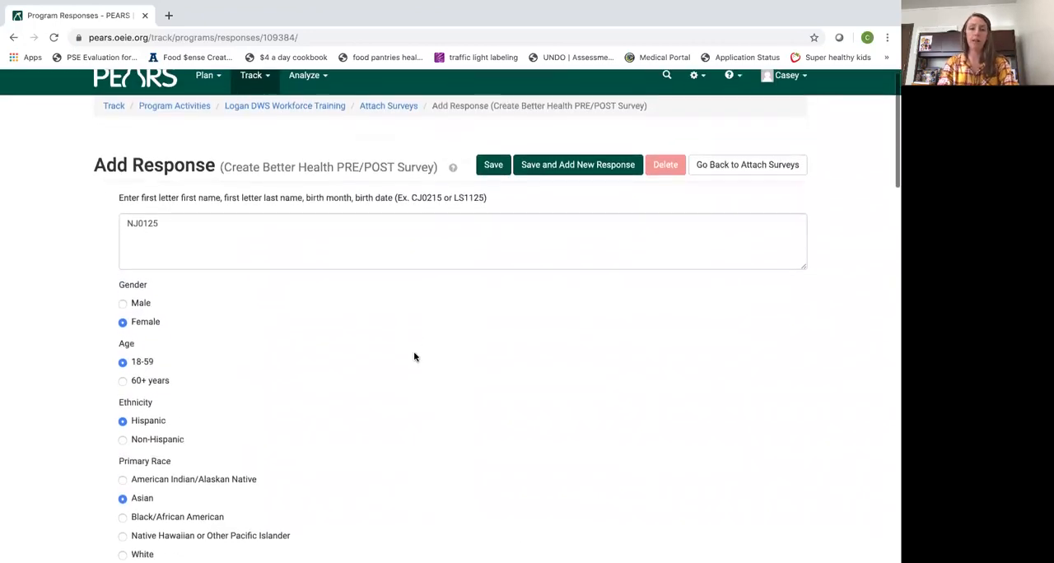
pyautogui.scroll(-1, 523, 409)
pyautogui.scroll(-1, 523, 410)
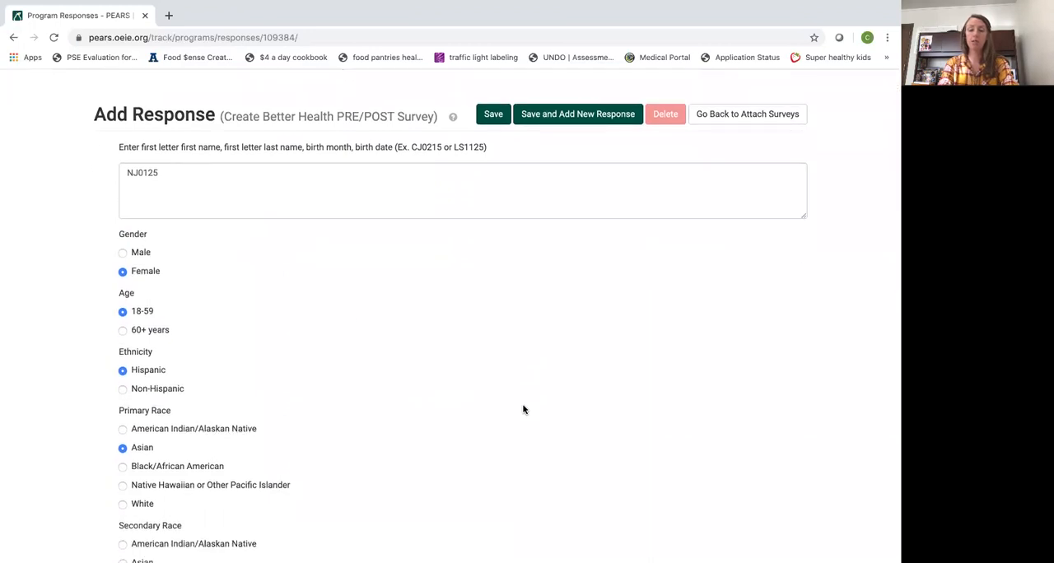
pyautogui.scroll(-5, 275, 354)
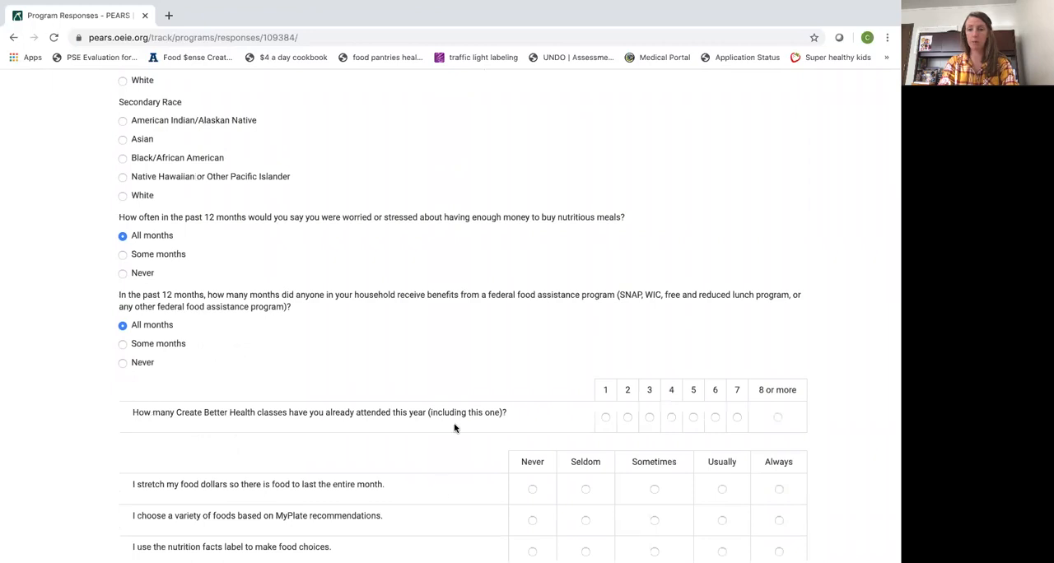
pyautogui.scroll(-2, 457, 428)
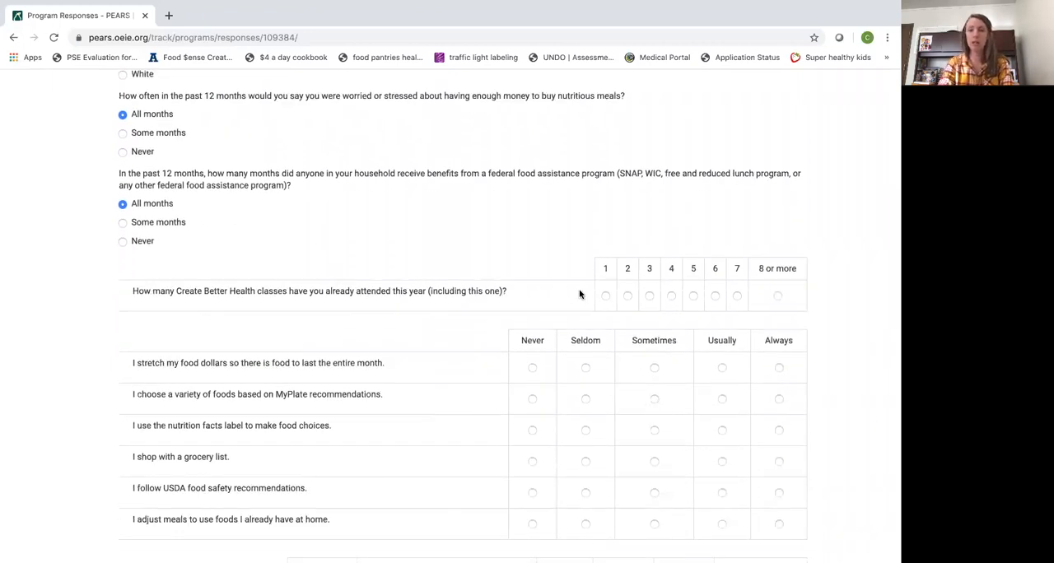
pyautogui.click(670, 296)
# Answer Sometimes for stretching food dollars, MyPlate variety and nutrition labels, Usually for grocery list and food safety, and Seldom for adjusting meals
pyautogui.click(655, 368)
pyautogui.click(655, 400)
pyautogui.click(655, 430)
pyautogui.click(722, 462)
pyautogui.click(722, 494)
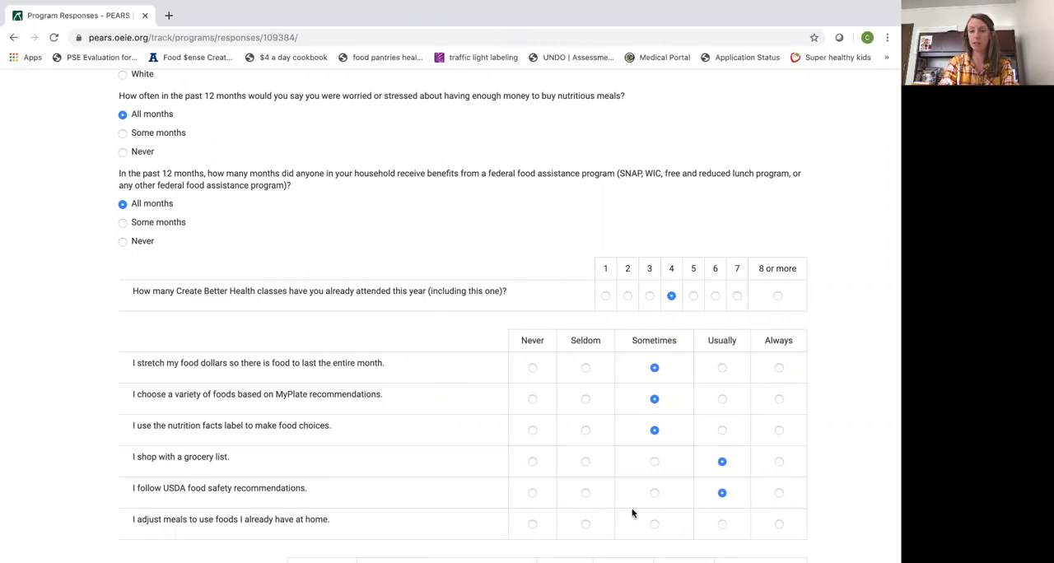
pyautogui.click(586, 525)
# Set fruit intake to less than 1 time a day, vegetables to 1 time a day and sweetened drinks to 4-6 times a week
pyautogui.scroll(-1, 329, 379)
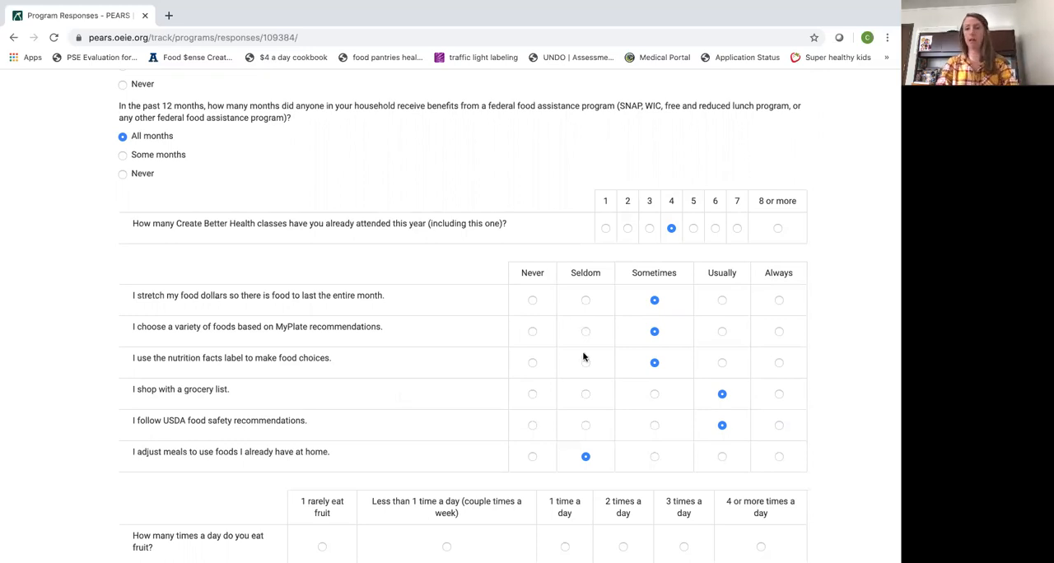
pyautogui.scroll(-3, 583, 356)
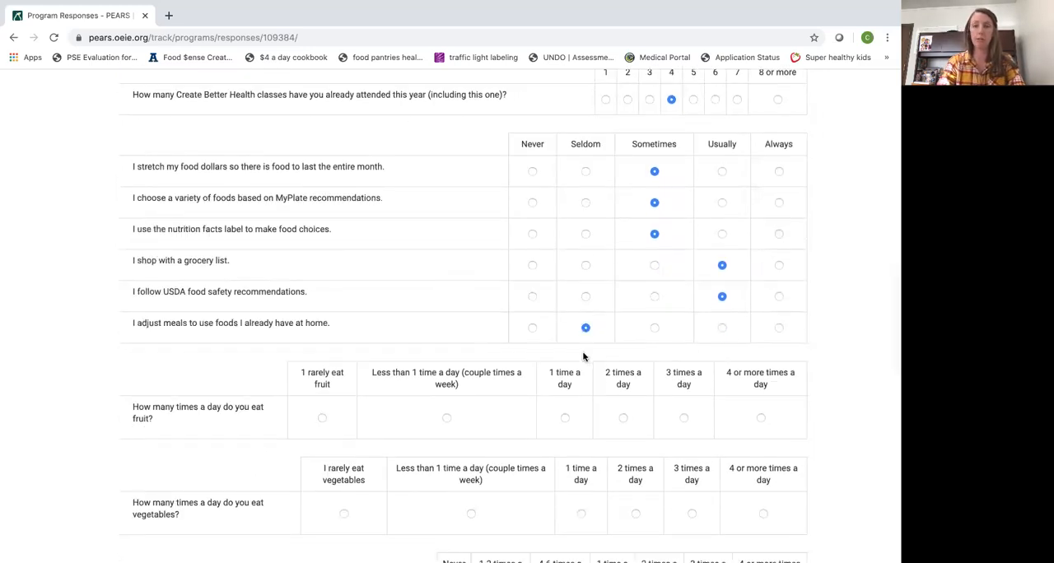
pyautogui.scroll(-2, 584, 357)
pyautogui.click(448, 223)
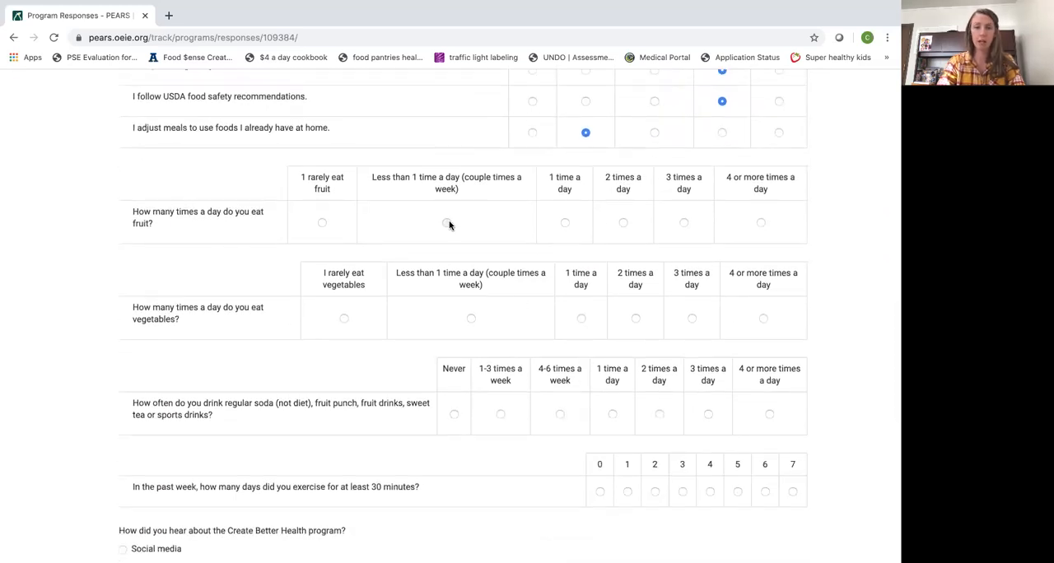
pyautogui.click(582, 319)
pyautogui.click(560, 414)
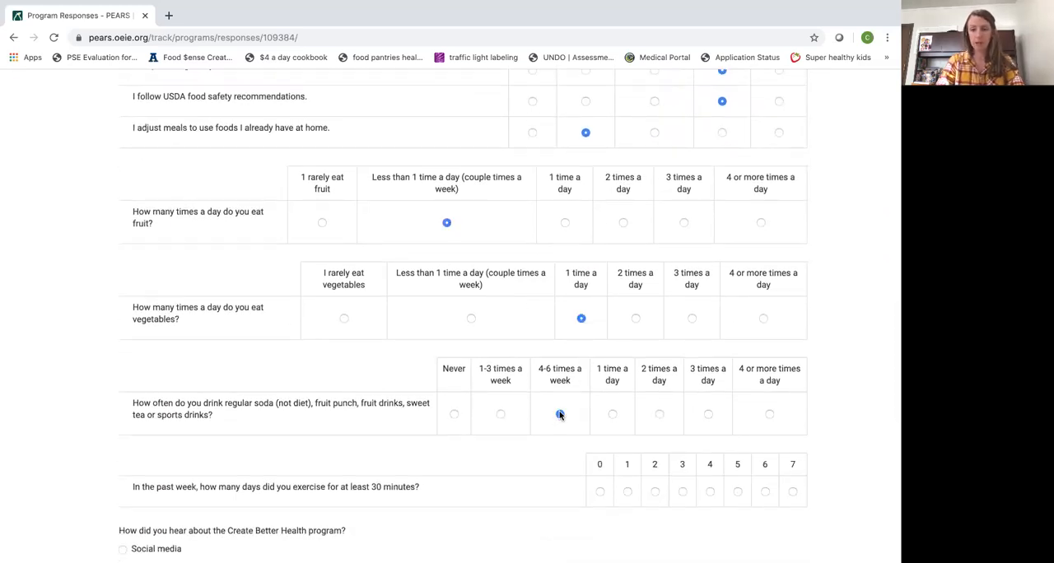
# Set weekly exercise to 2 days, the program referral source to Community organization, and the content and instructor ratings to Fair
pyautogui.scroll(-1, 560, 416)
pyautogui.click(655, 403)
pyautogui.scroll(-3, 200, 299)
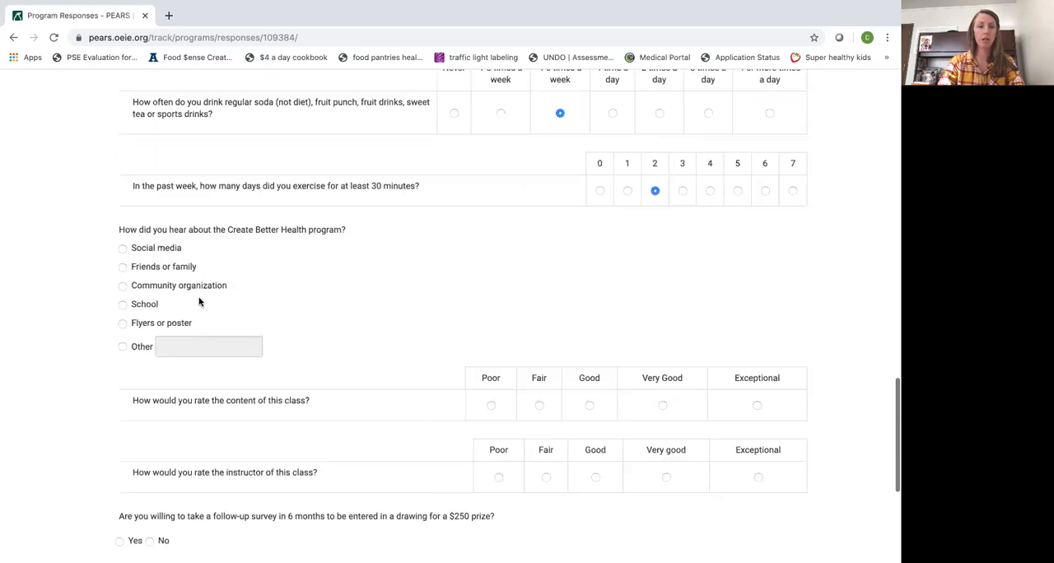
pyautogui.click(123, 285)
pyautogui.click(540, 405)
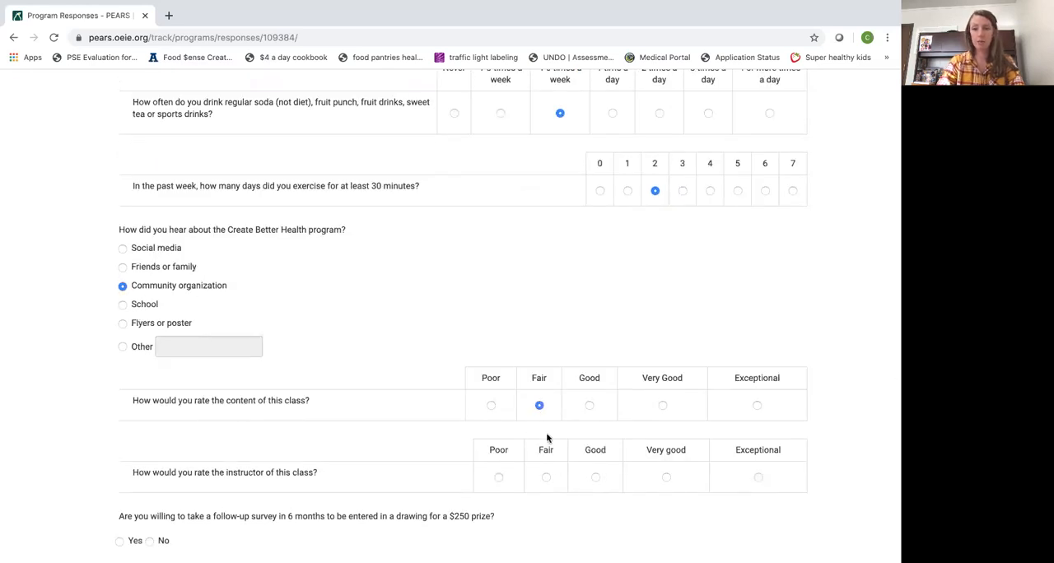
pyautogui.click(547, 478)
# Answer Yes to both follow-up surveys and the newsletter, leave the contact details blank, and save the response with a new one started
pyautogui.scroll(-3, 130, 341)
pyautogui.click(119, 312)
pyautogui.click(119, 364)
pyautogui.click(119, 417)
pyautogui.scroll(-1, 119, 419)
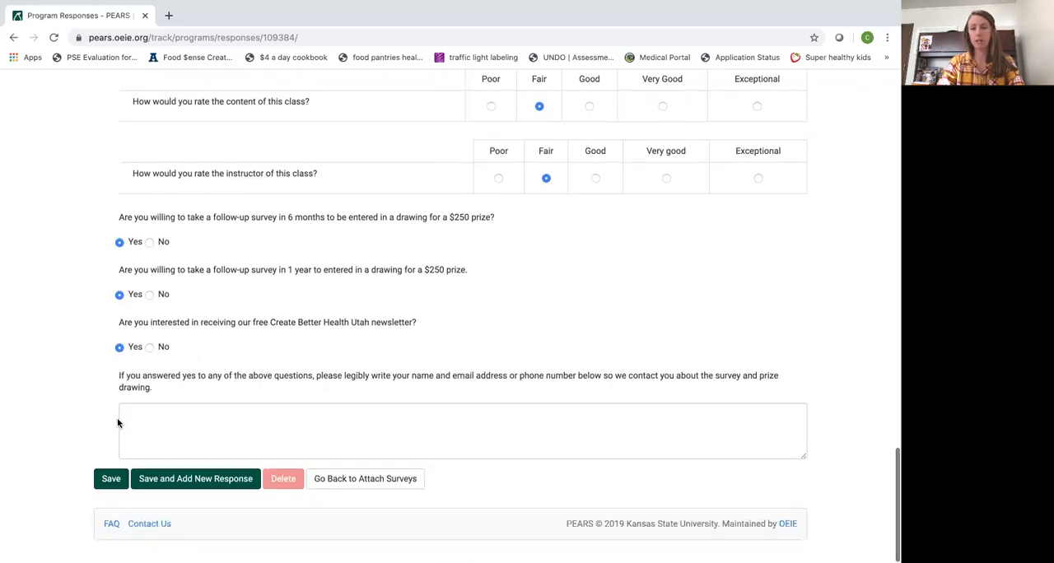
pyautogui.click(210, 433)
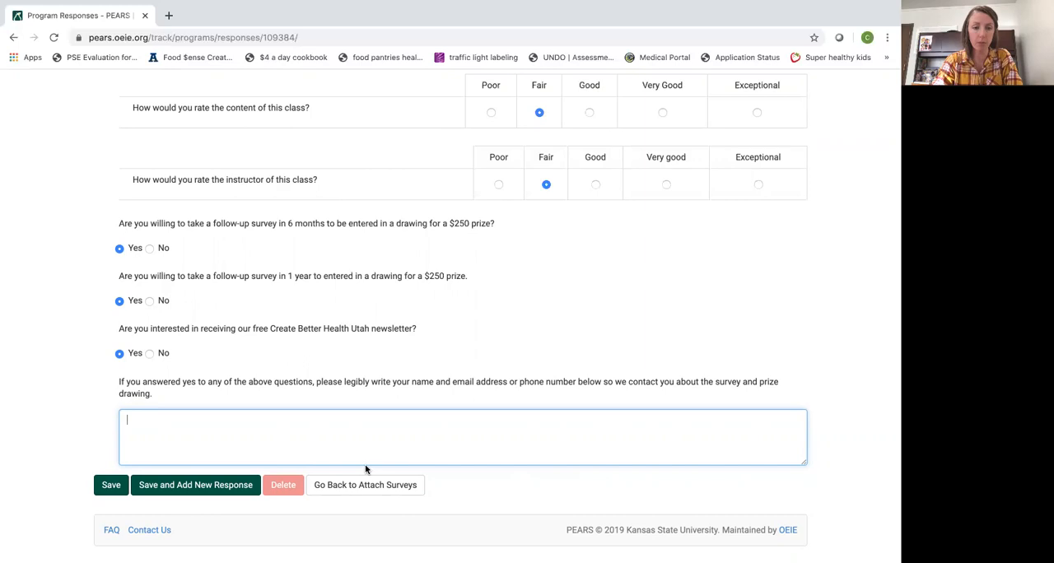
pyautogui.click(219, 488)
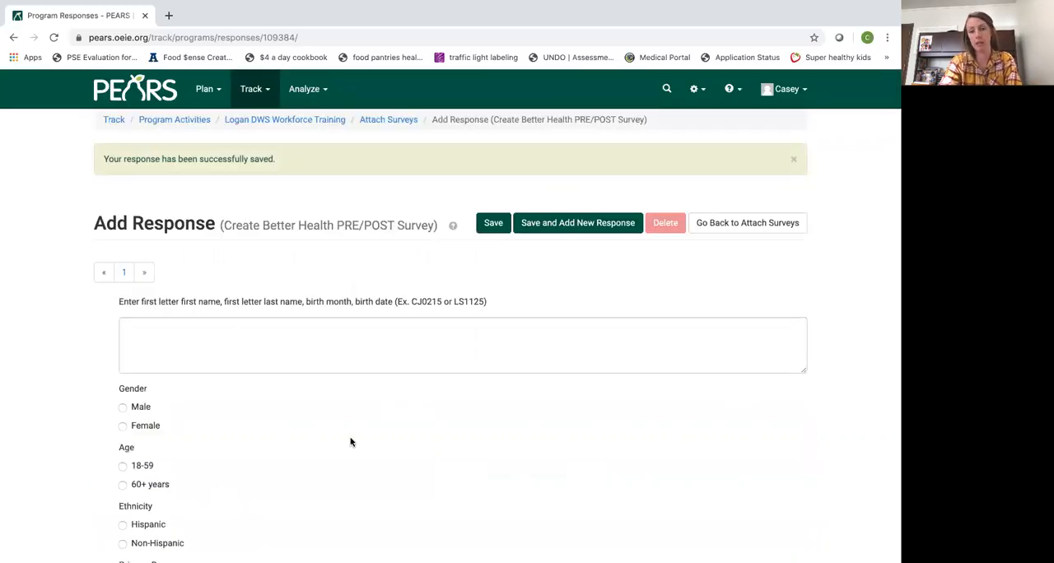
# Look over the blank PRE/POST survey response form and return to the activity's attached surveys
pyautogui.scroll(-1, 350, 440)
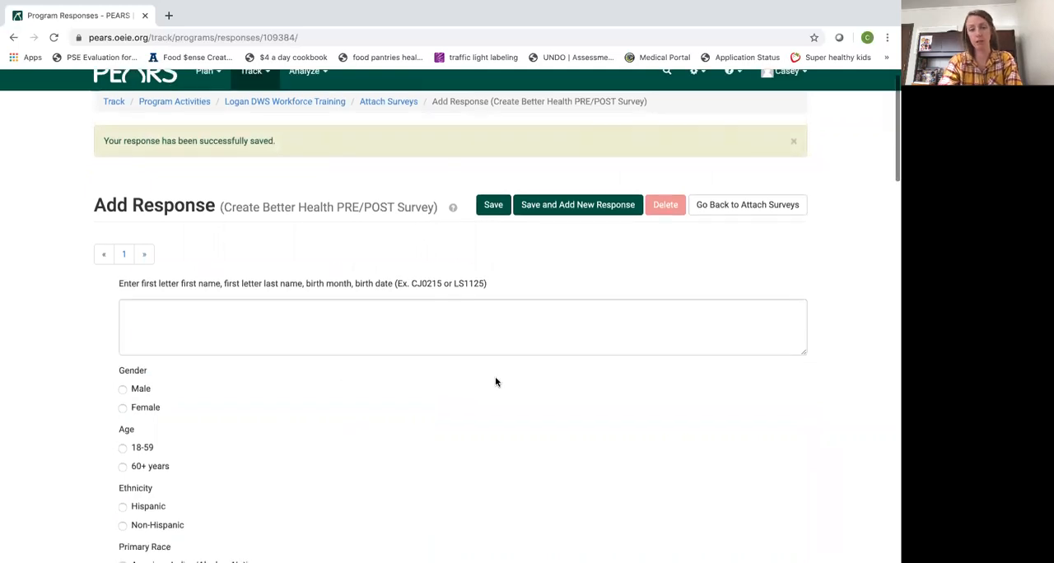
pyautogui.scroll(-1, 238, 334)
pyautogui.scroll(-10, 238, 335)
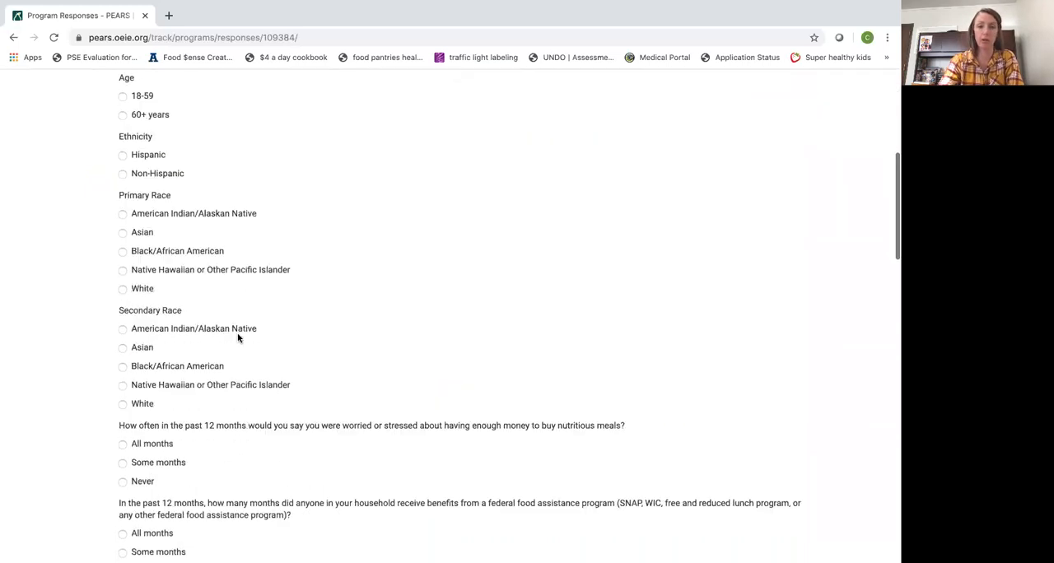
pyautogui.scroll(-5, 238, 334)
pyautogui.scroll(20, 238, 336)
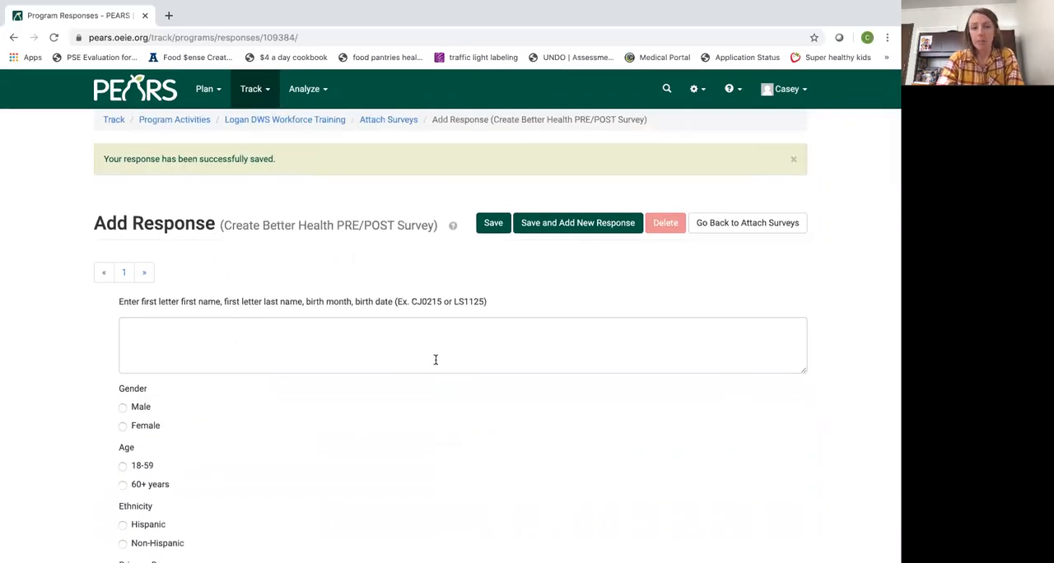
pyautogui.click(748, 225)
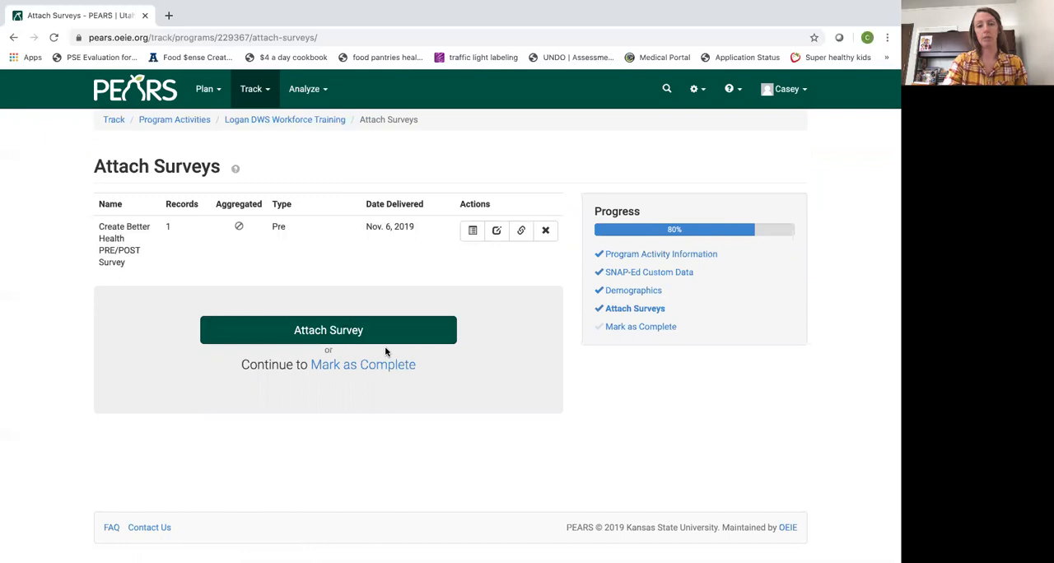
# Attach the Create Better Health MID-SERIES survey with type Retrospective and delivery date 11/13/2019
pyautogui.click(363, 330)
pyautogui.click(614, 162)
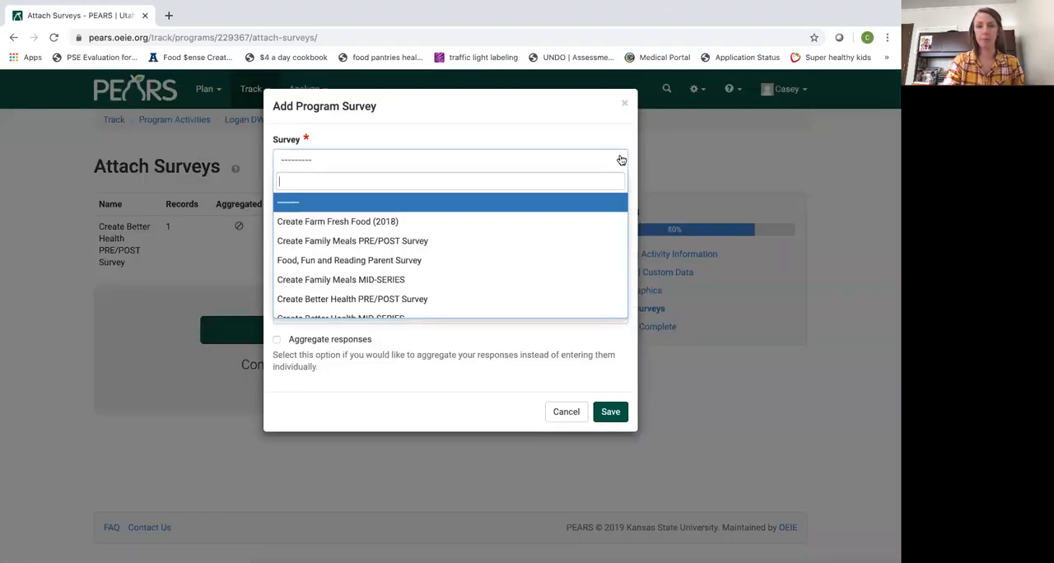
pyautogui.scroll(-1, 500, 247)
pyautogui.scroll(-2, 437, 272)
pyautogui.click(422, 287)
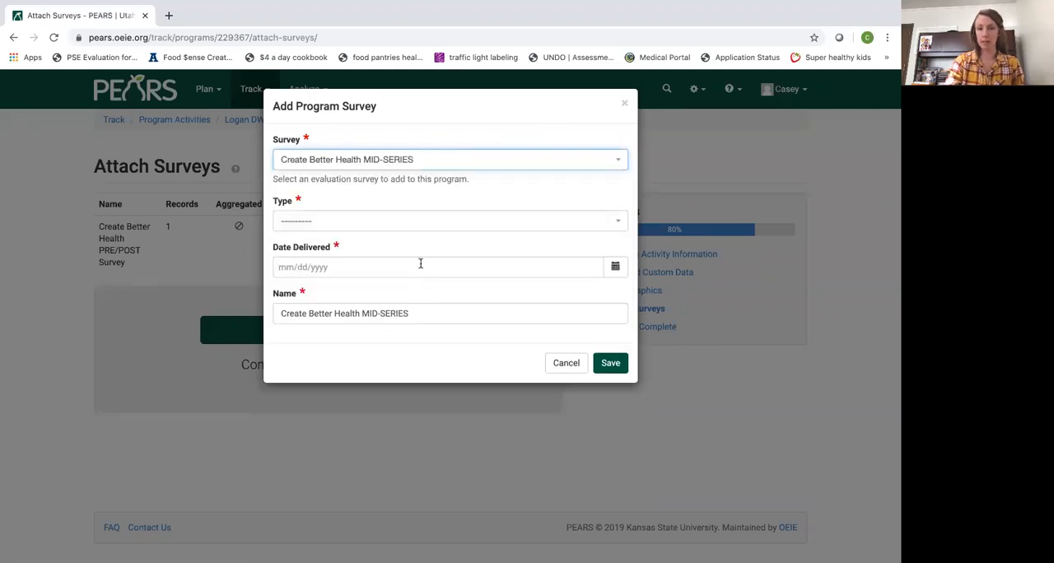
pyautogui.click(620, 227)
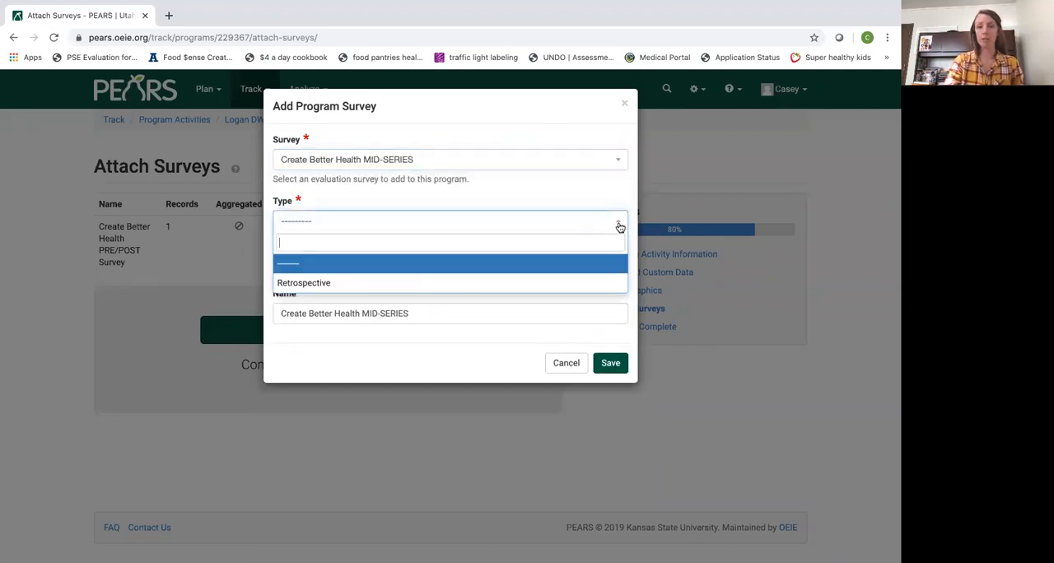
pyautogui.click(557, 286)
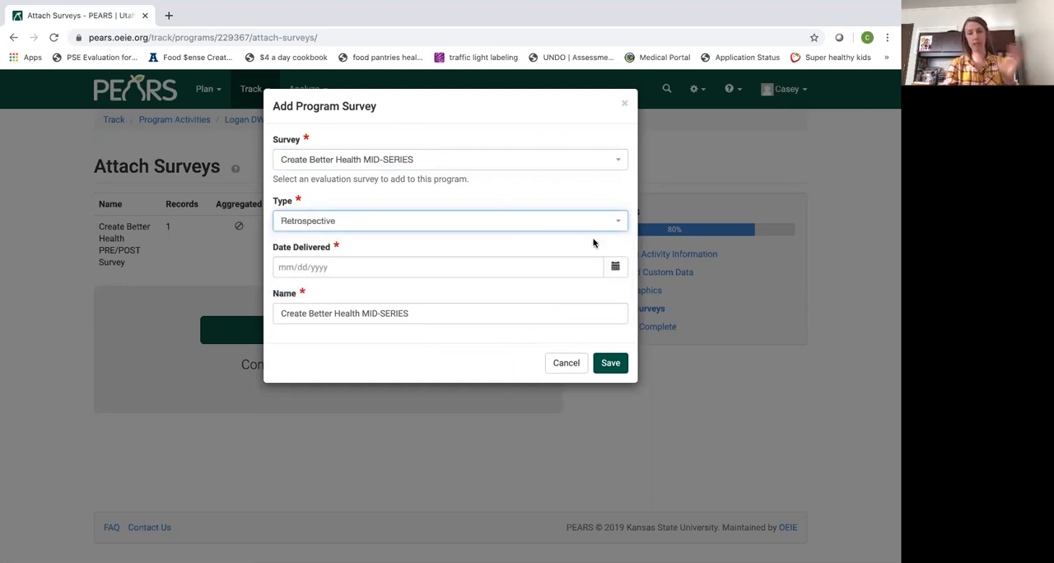
pyautogui.click(615, 267)
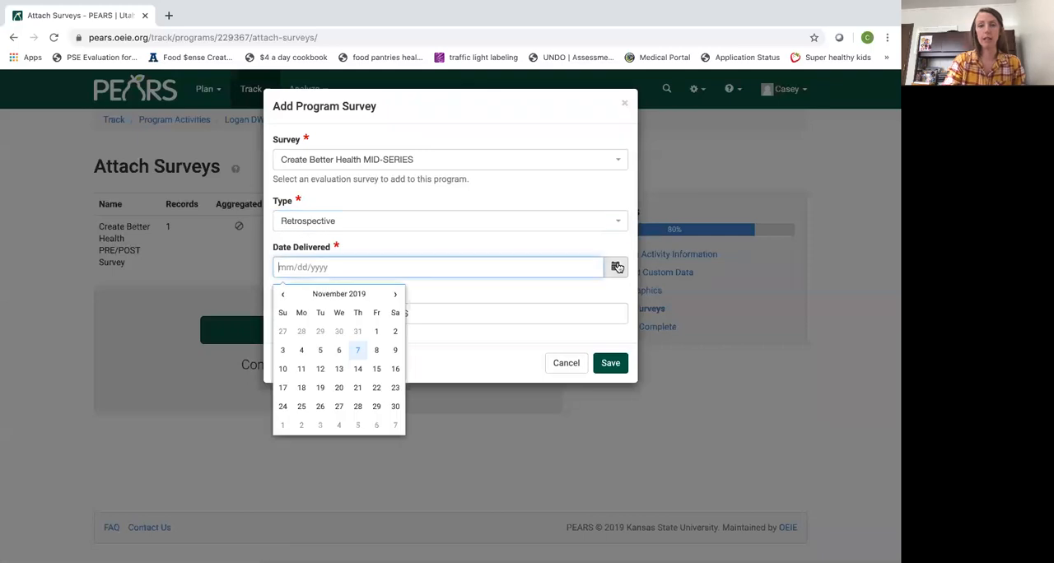
pyautogui.click(339, 369)
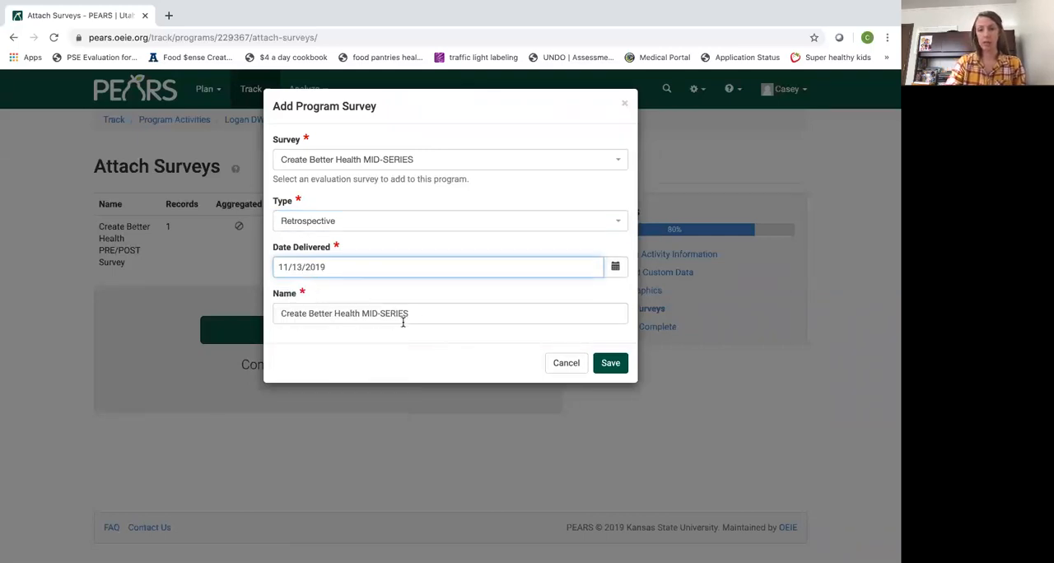
pyautogui.click(611, 367)
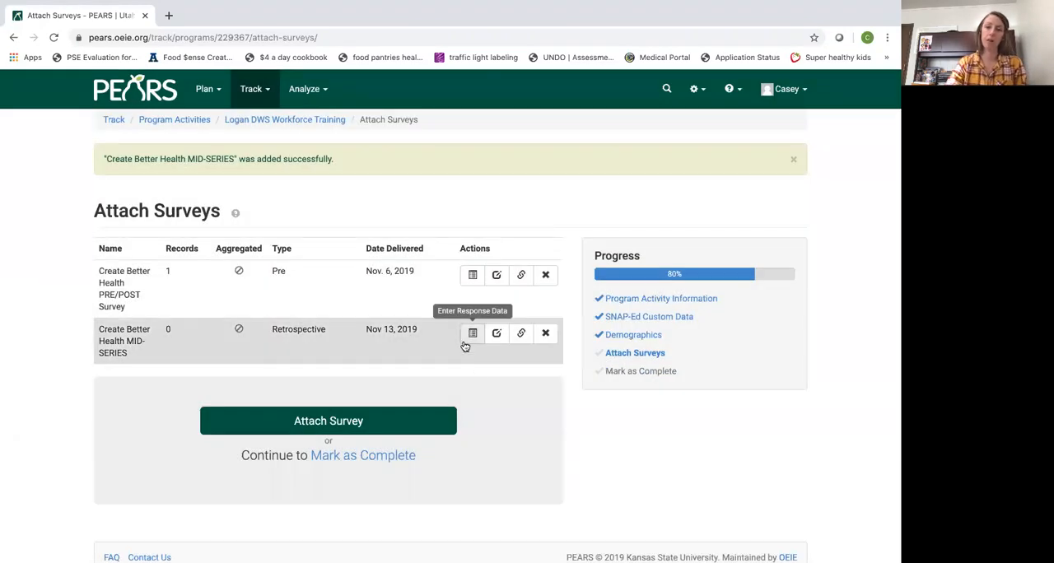
# Start a MID-SERIES response with the participant's identifier code, gender Female, age 60+ years and secondary race White
pyautogui.click(472, 333)
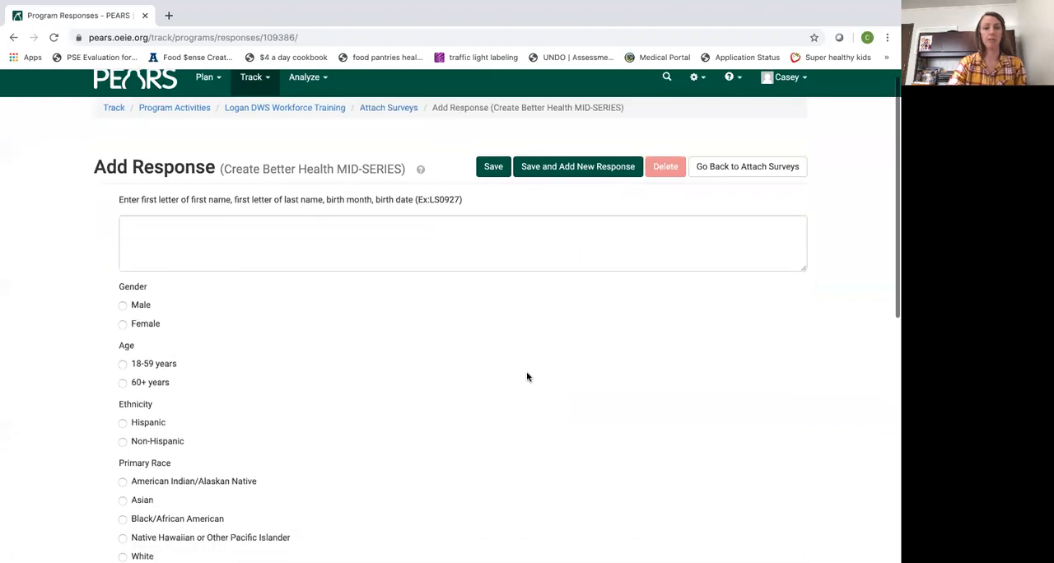
pyautogui.click(462, 236)
pyautogui.write('NJ0125')
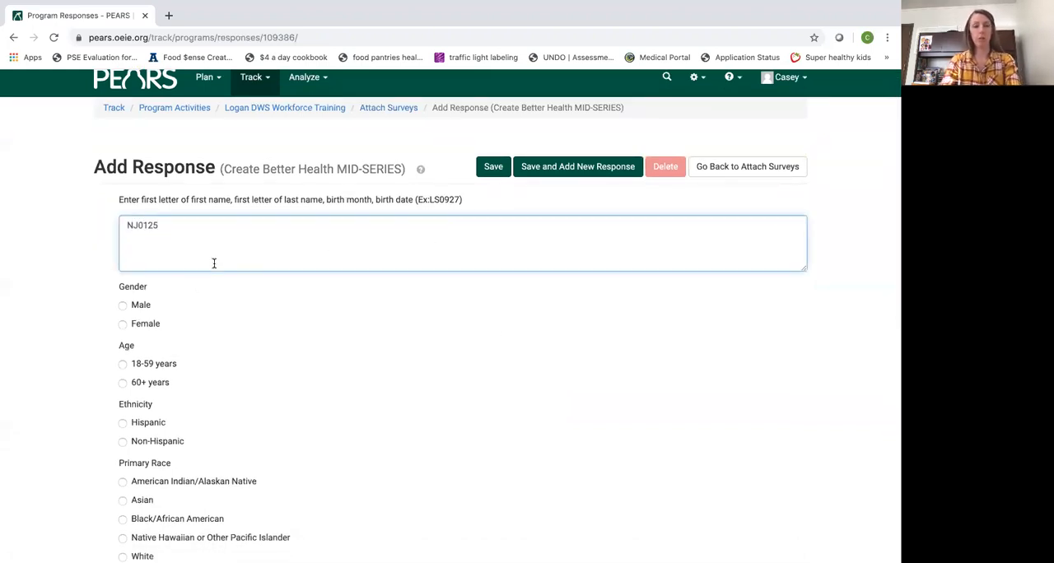
pyautogui.click(124, 325)
pyautogui.click(124, 384)
pyautogui.scroll(-5, 128, 384)
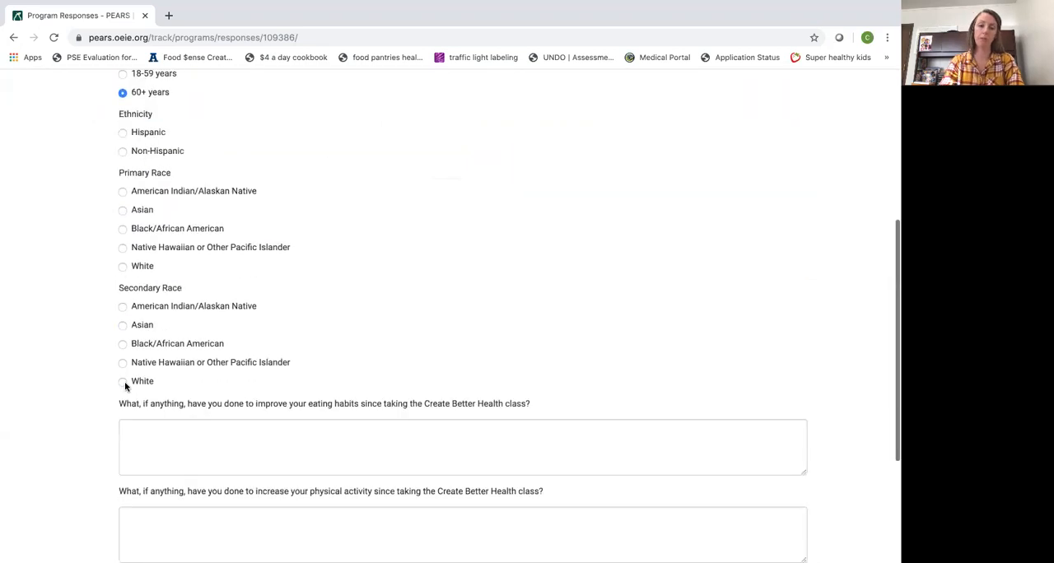
pyautogui.click(124, 321)
pyautogui.click(148, 382)
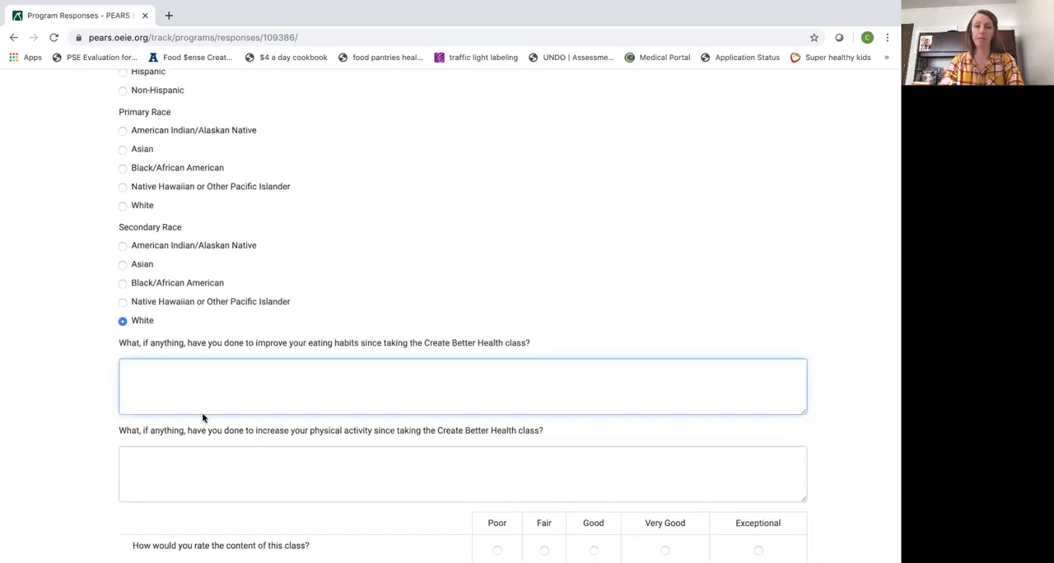
# Rate the class content and instructor as Good, then save the MID-SERIES response and return to the attached surveys
pyautogui.scroll(-1, 203, 417)
pyautogui.scroll(-1, 203, 332)
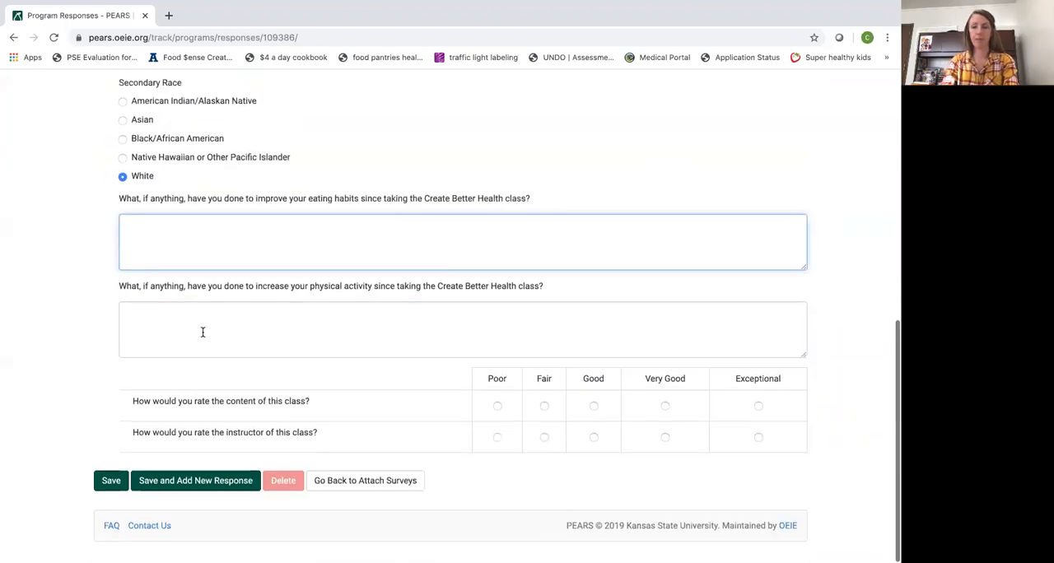
pyautogui.click(594, 408)
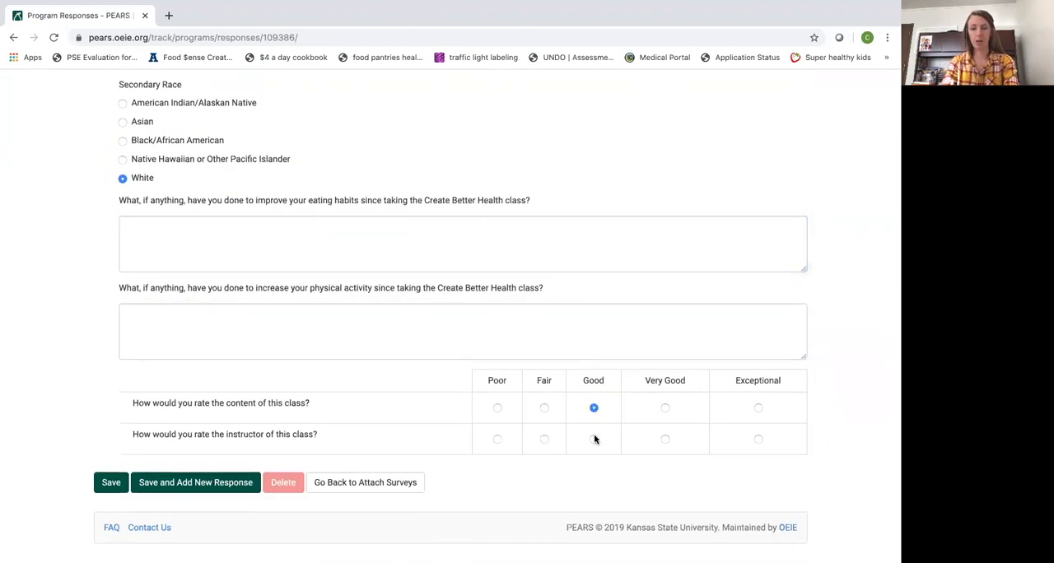
pyautogui.click(594, 439)
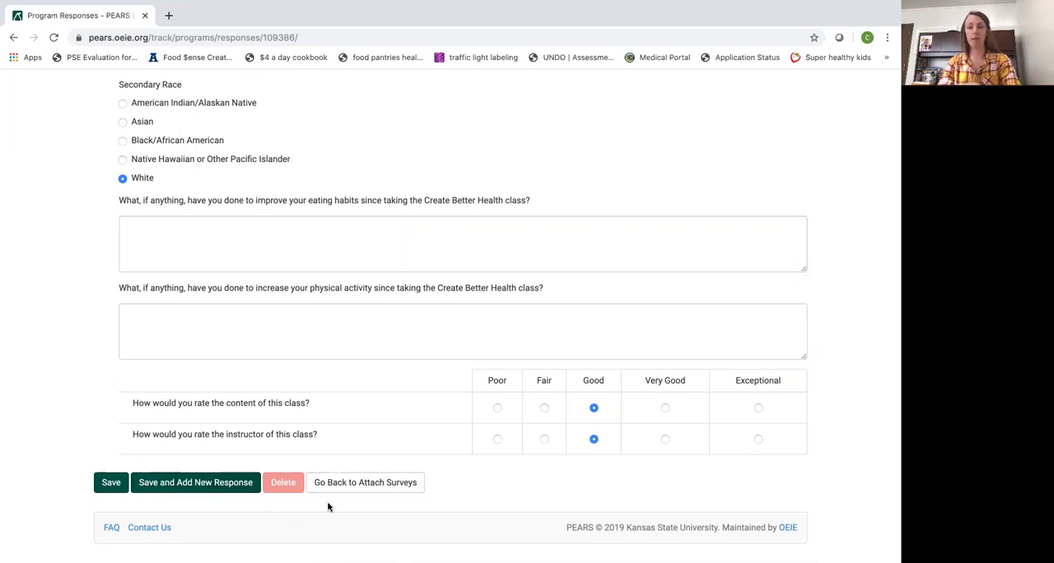
pyautogui.click(111, 482)
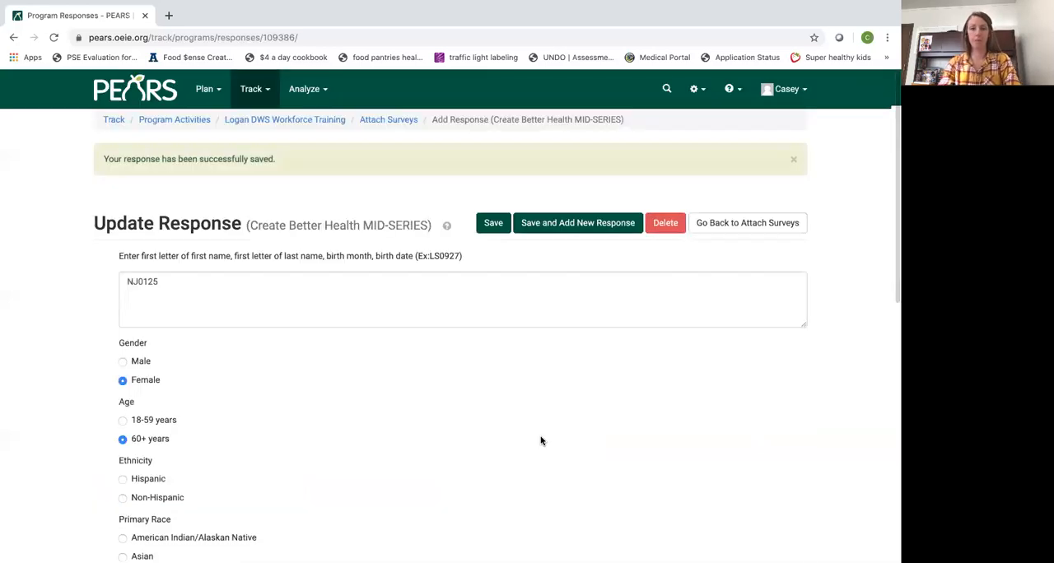
pyautogui.click(718, 211)
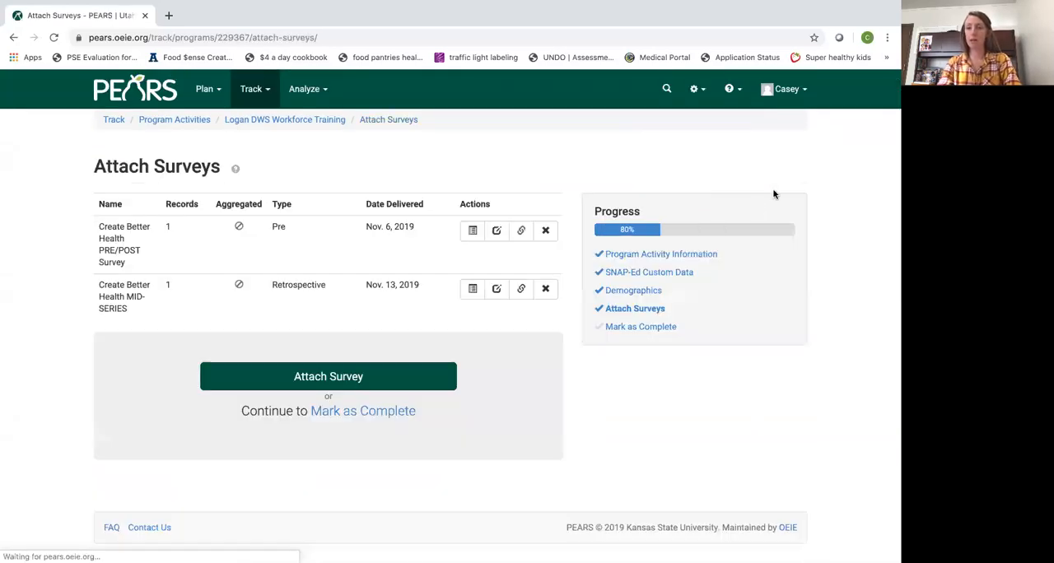
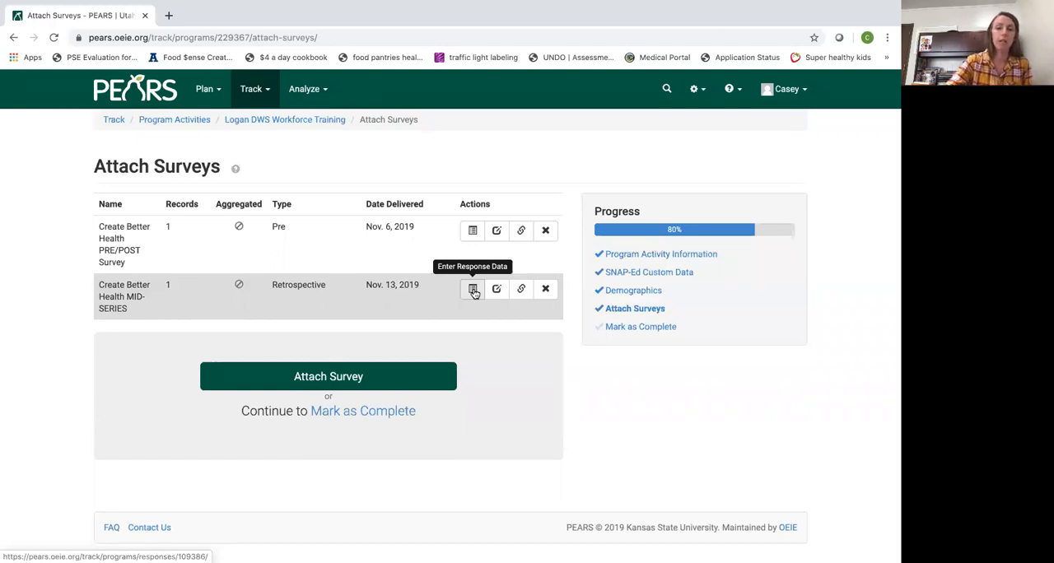
# Save the existing MID-SERIES response, look at the blank form for an additional response, and return to the attached surveys
pyautogui.click(474, 290)
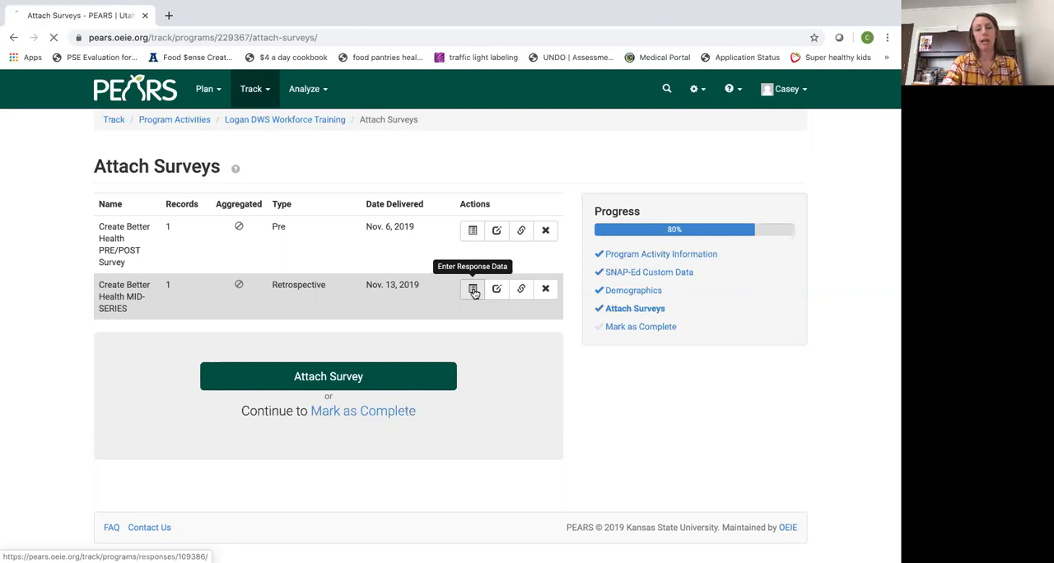
pyautogui.scroll(-1, 393, 441)
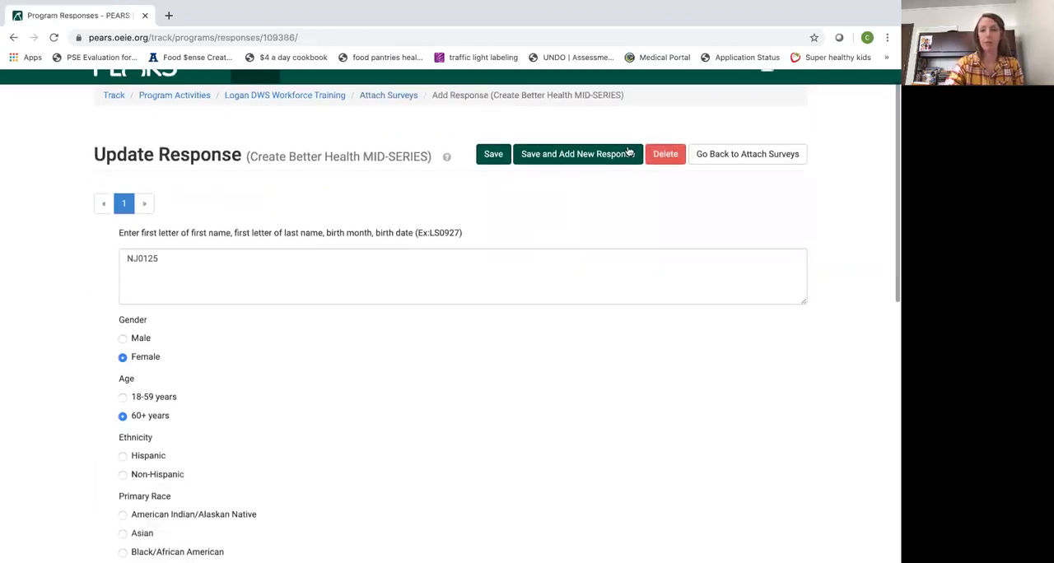
pyautogui.click(570, 155)
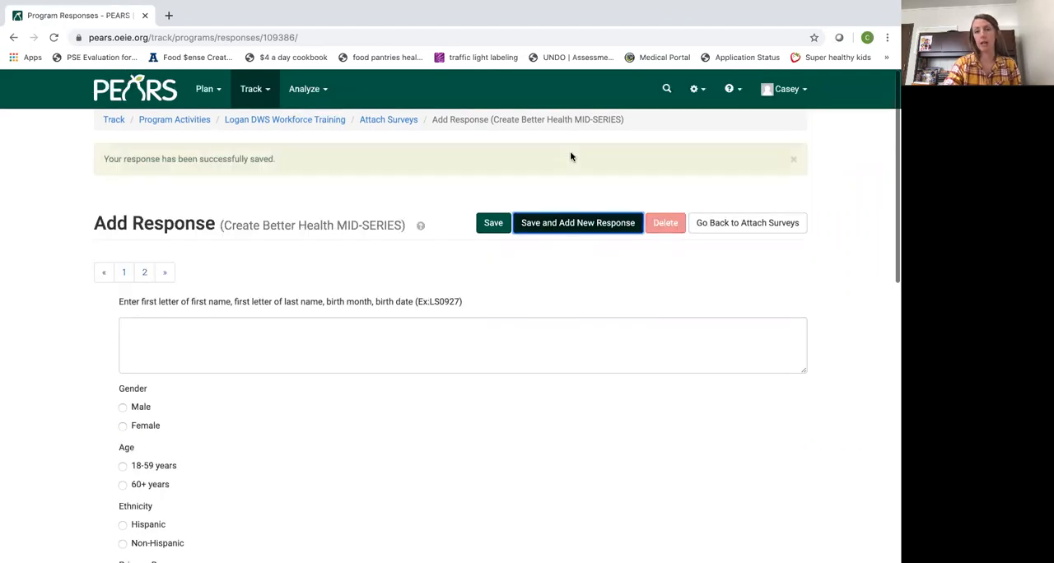
pyautogui.scroll(-5, 360, 254)
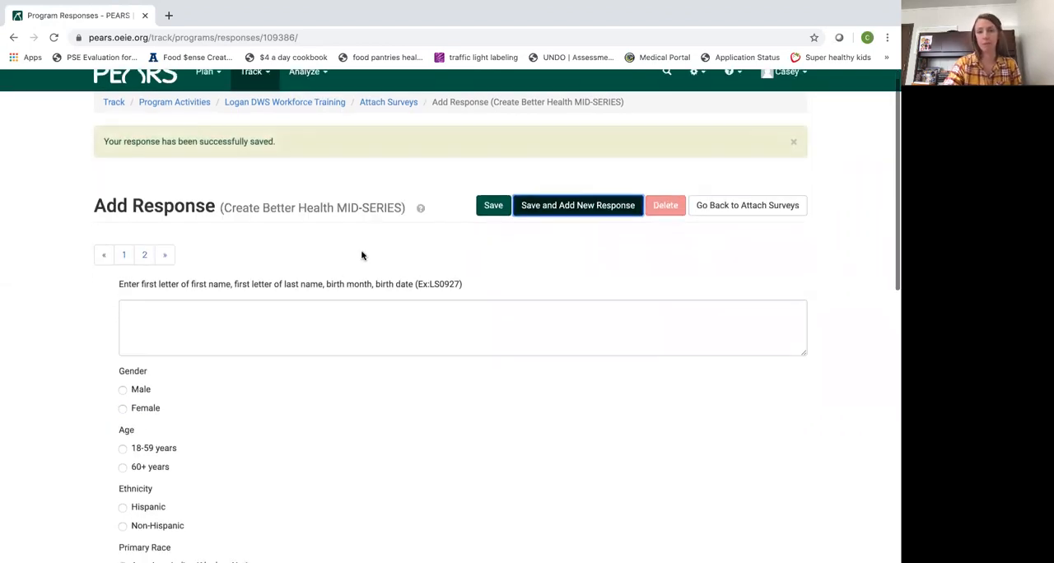
pyautogui.scroll(5, 341, 278)
pyautogui.click(741, 224)
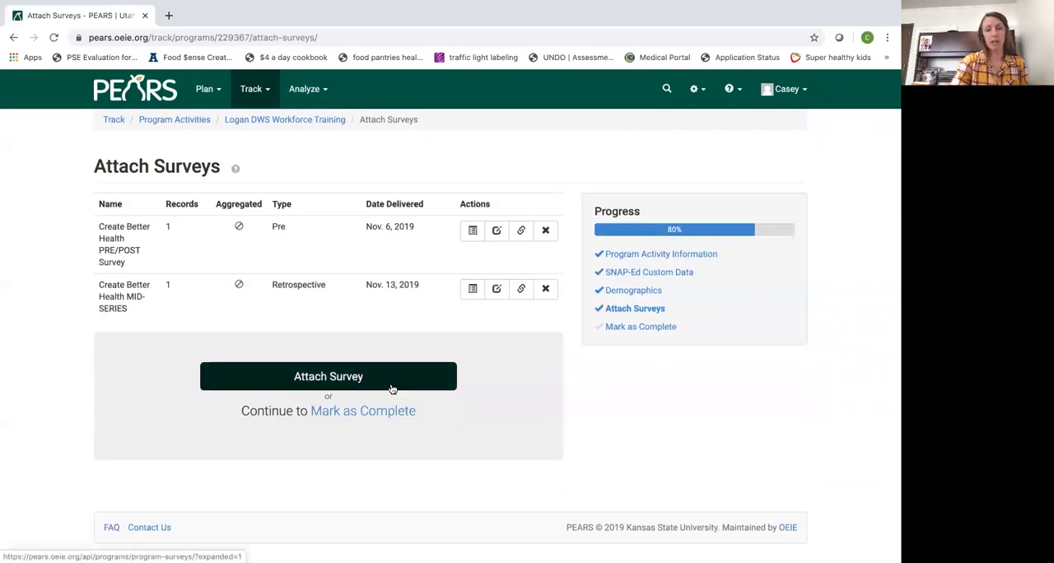
# Attach the Create Better Health PRE/POST Survey with type Post, delivery date 12/11/2019 and aggregated responses
pyautogui.click(321, 379)
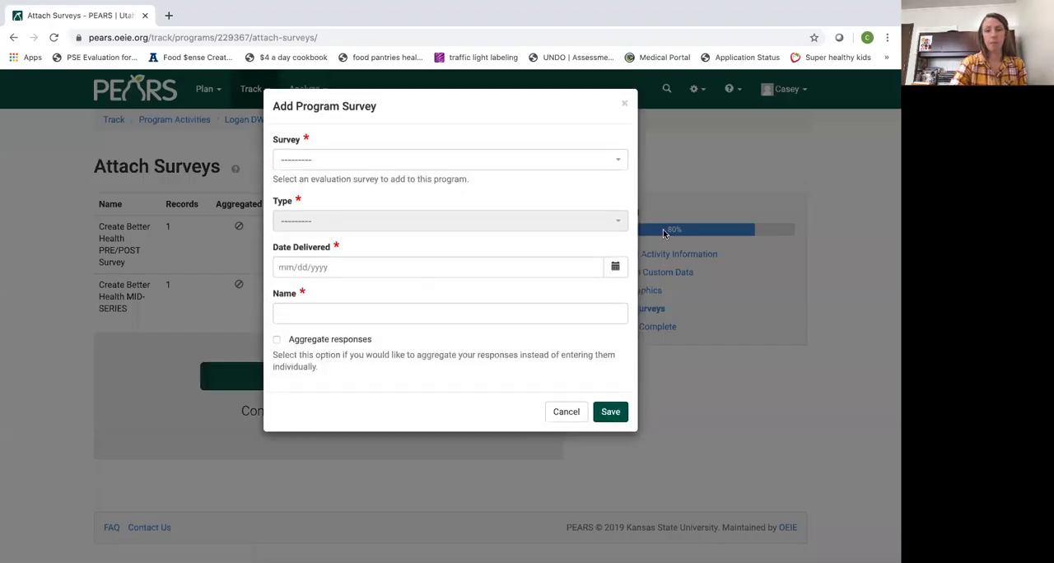
pyautogui.click(621, 159)
pyautogui.scroll(-2, 478, 285)
pyautogui.scroll(-1, 477, 285)
pyautogui.click(436, 271)
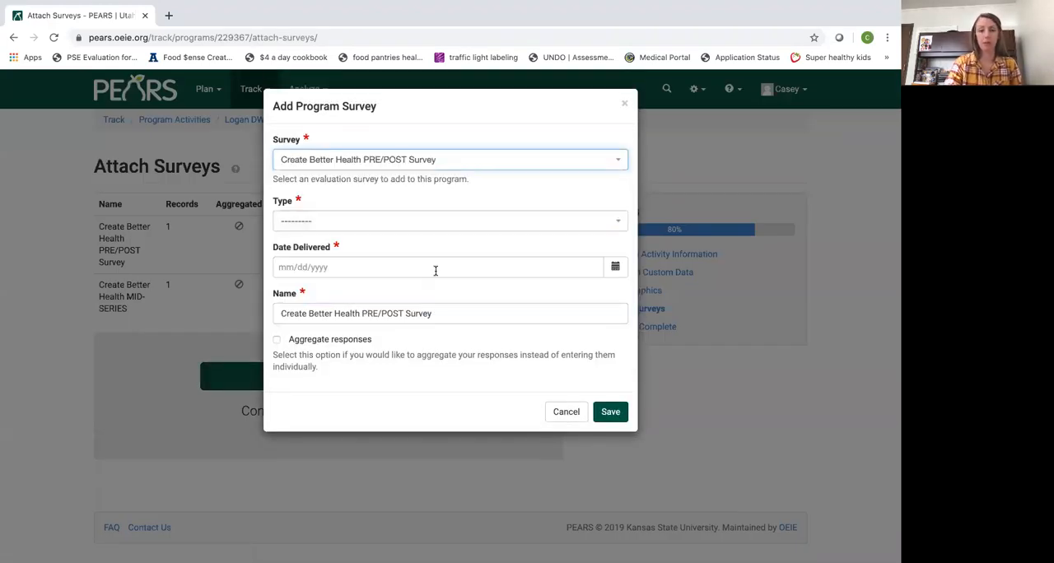
pyautogui.click(619, 222)
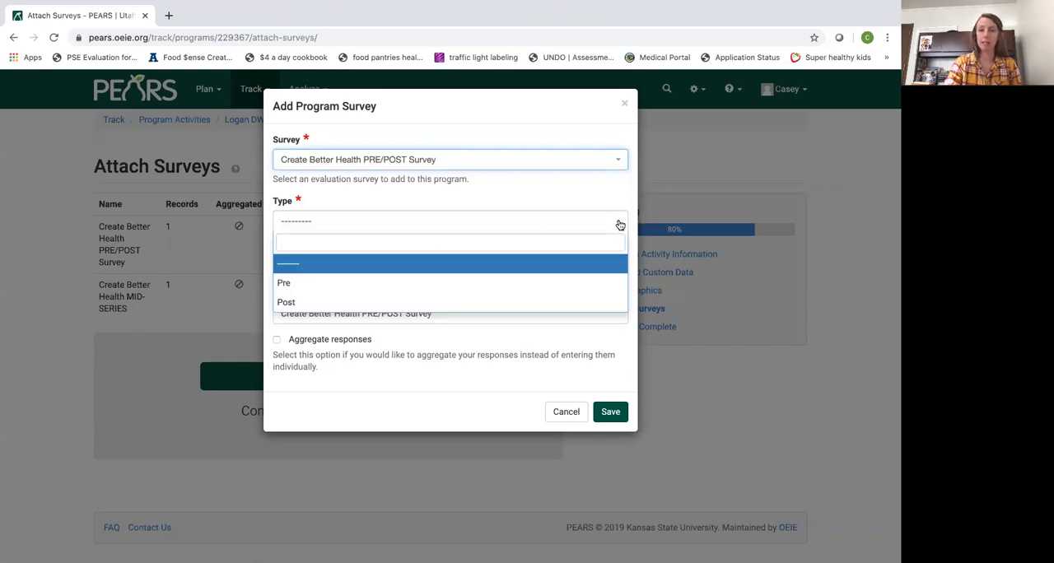
pyautogui.click(560, 301)
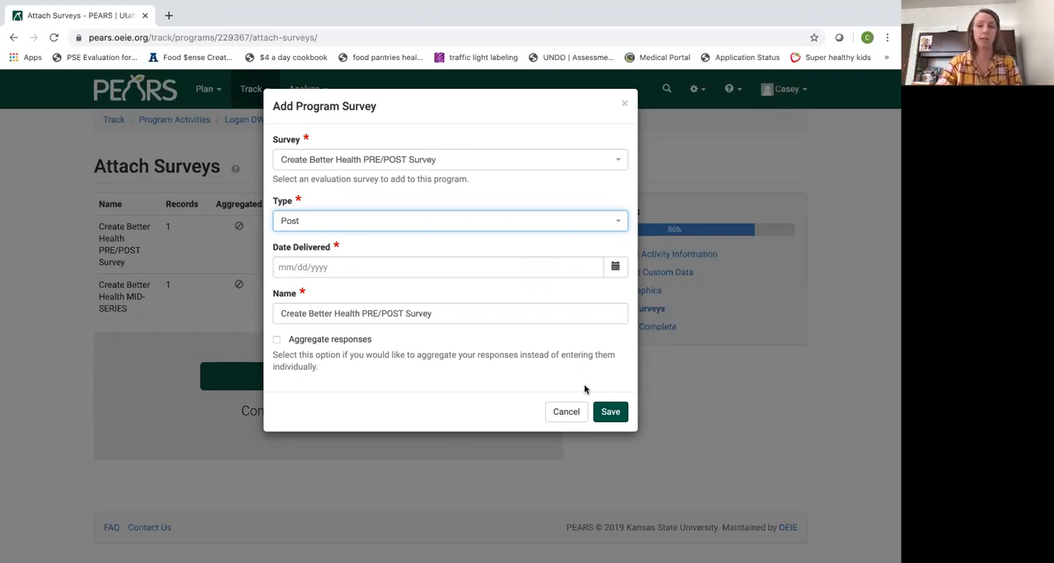
pyautogui.click(617, 266)
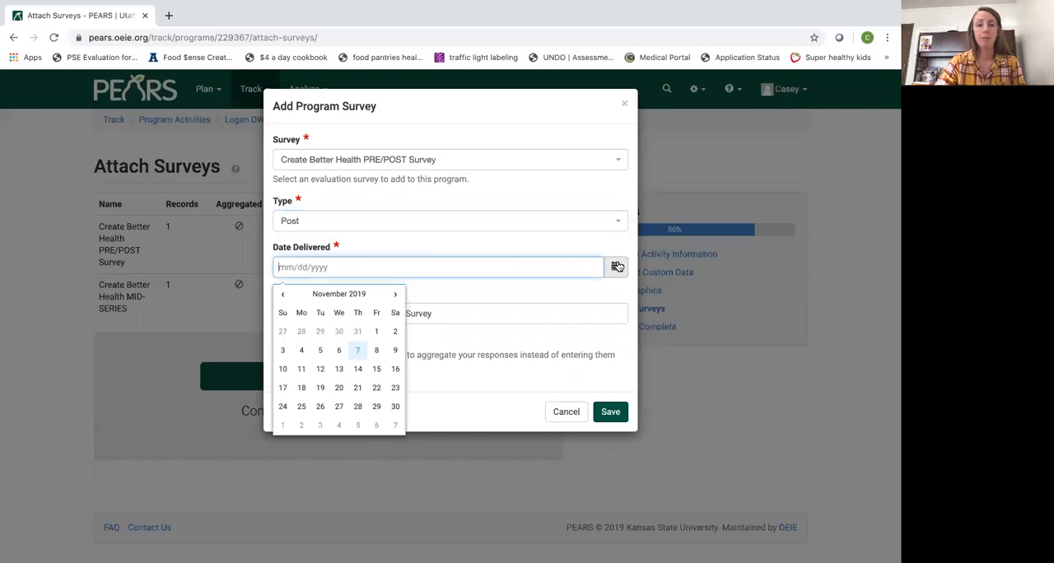
pyautogui.click(396, 297)
pyautogui.click(339, 369)
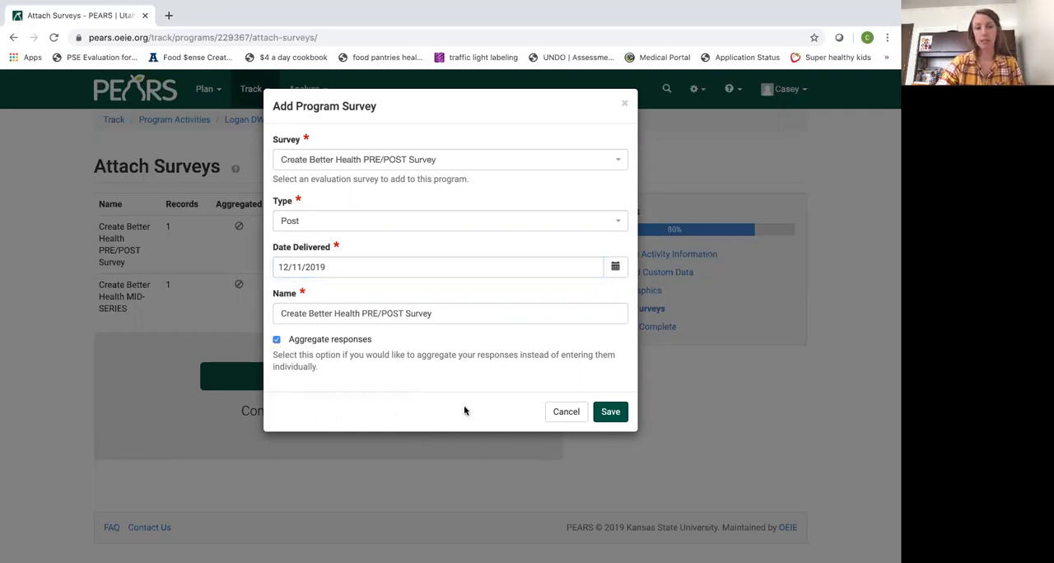
pyautogui.click(612, 413)
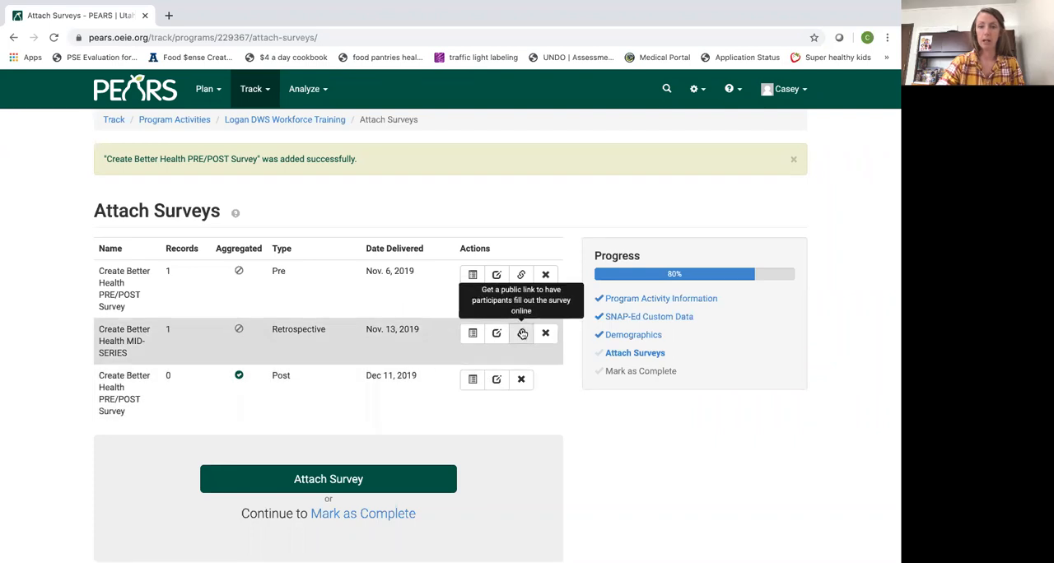
# Open response entry for the Post survey and enter the three participants' identifier codes on separate lines
pyautogui.click(472, 381)
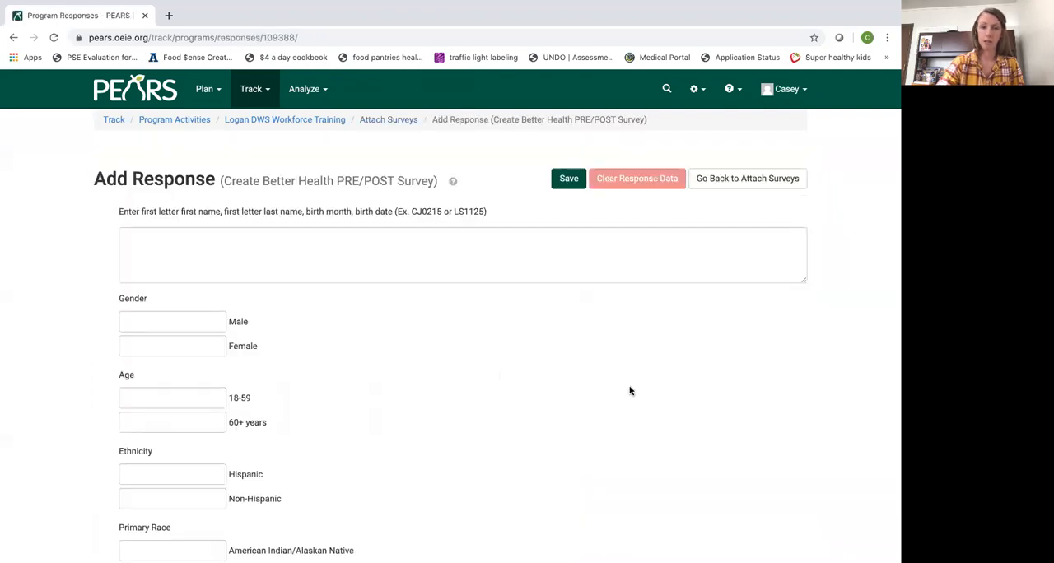
pyautogui.click(527, 241)
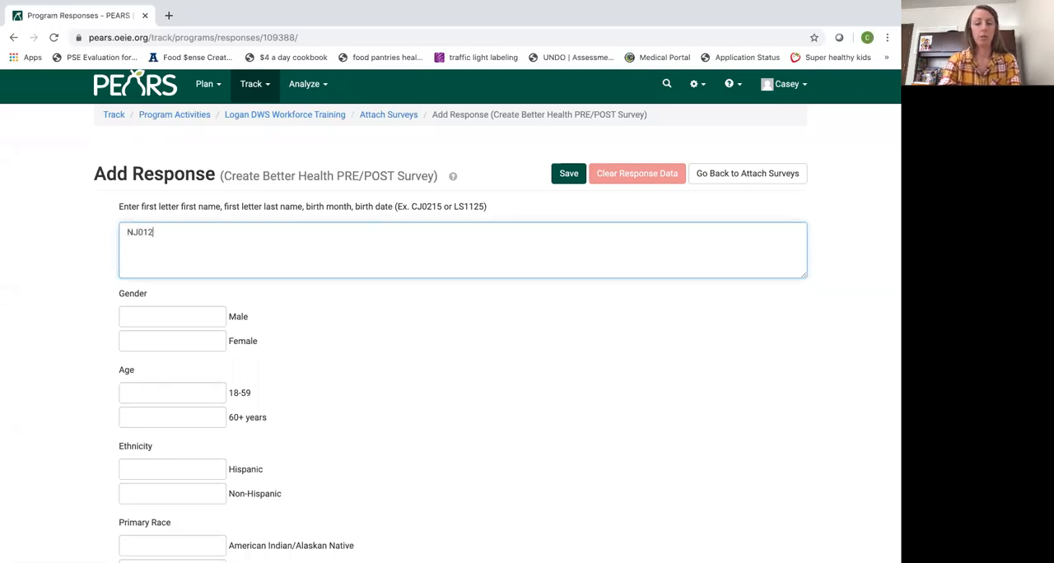
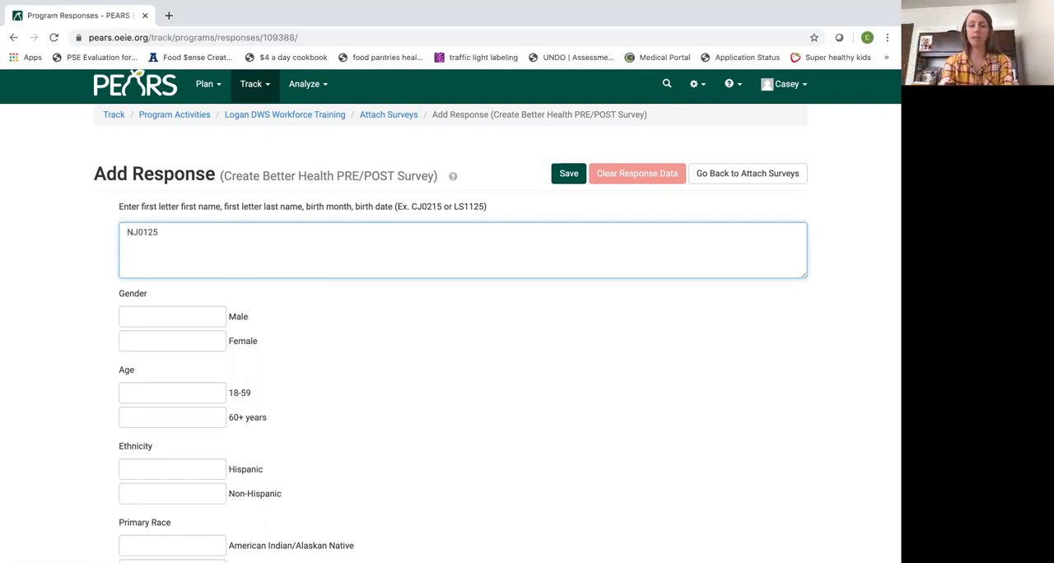
pyautogui.press('Return')
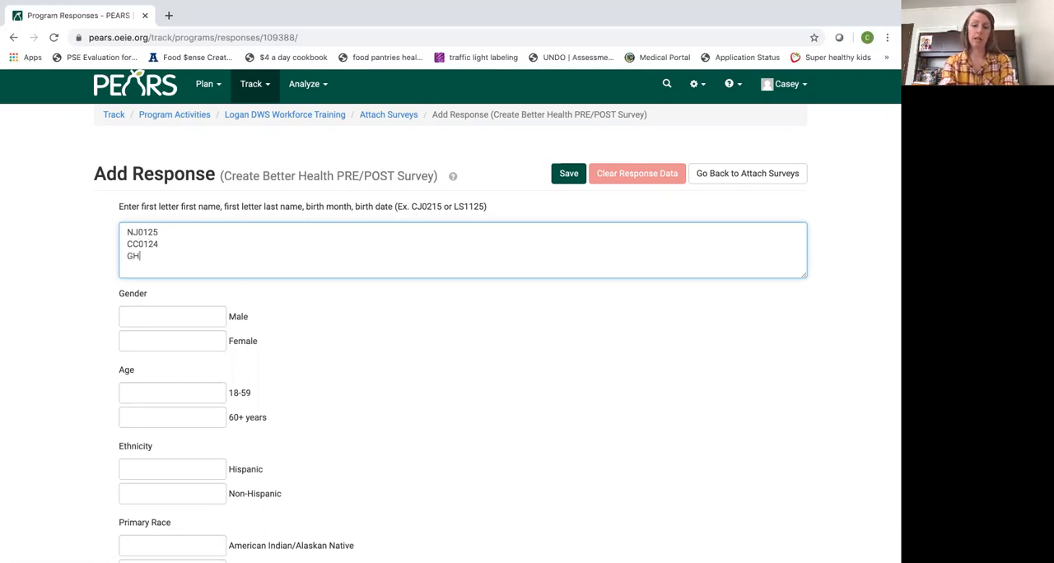
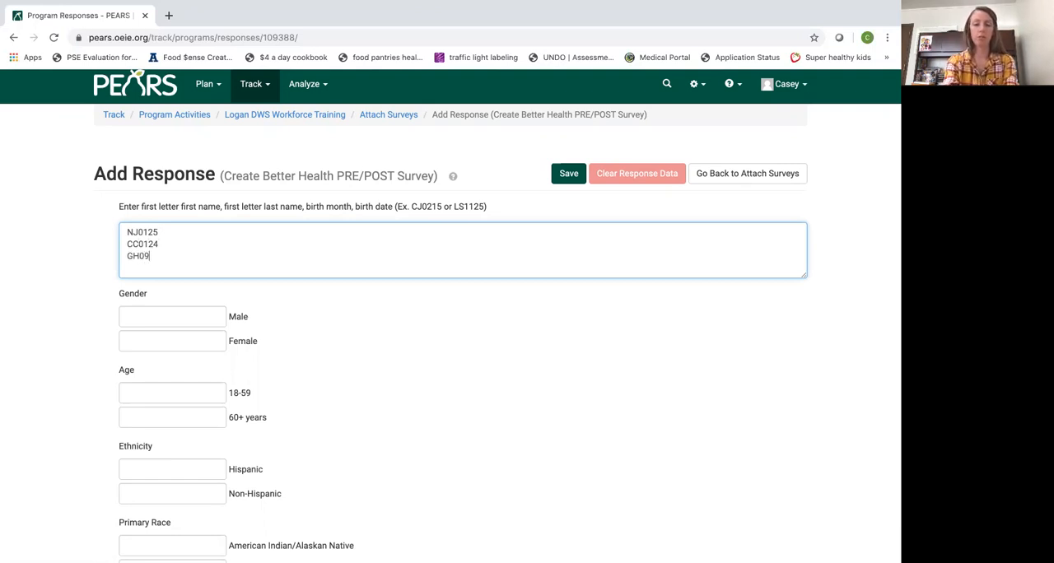
# Enter the aggregated gender counts as 2 Male and 1 Female, and the 18-59 age count as 3
pyautogui.scroll(-1, 539, 297)
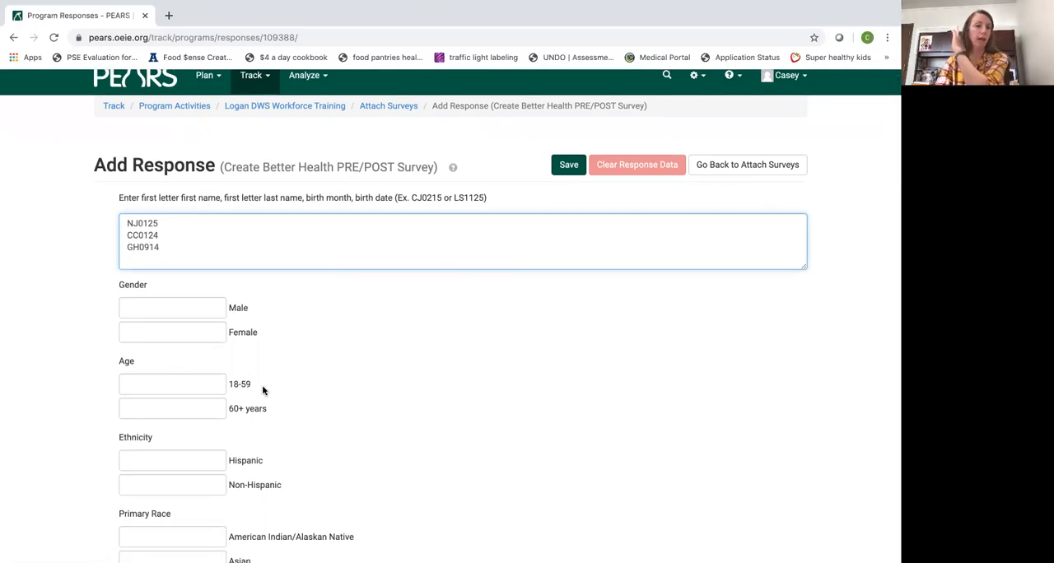
pyautogui.click(214, 308)
pyautogui.write('1')
pyautogui.click(214, 331)
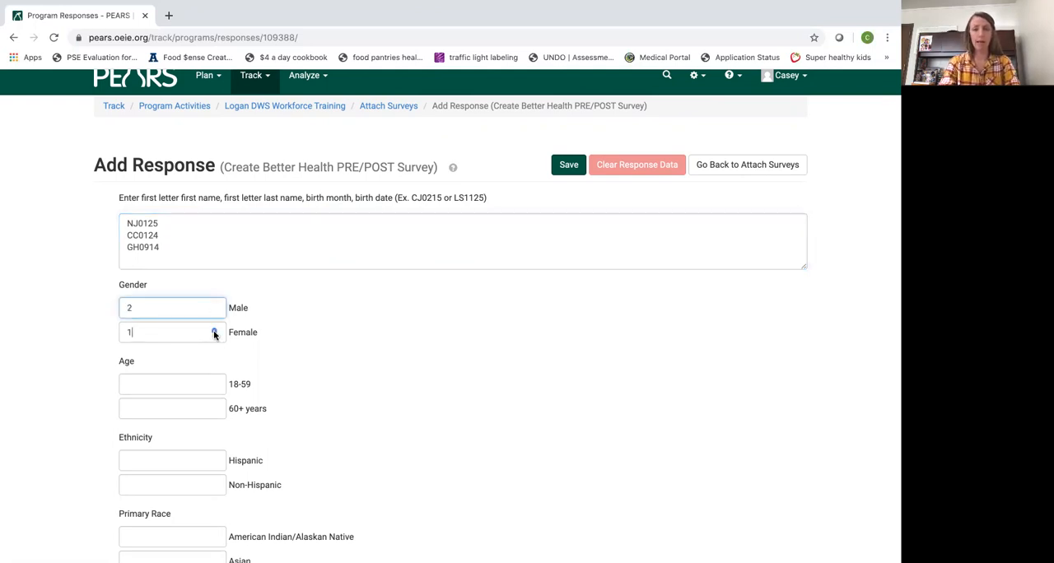
pyautogui.scroll(-1, 315, 356)
pyautogui.scroll(-1, 315, 356)
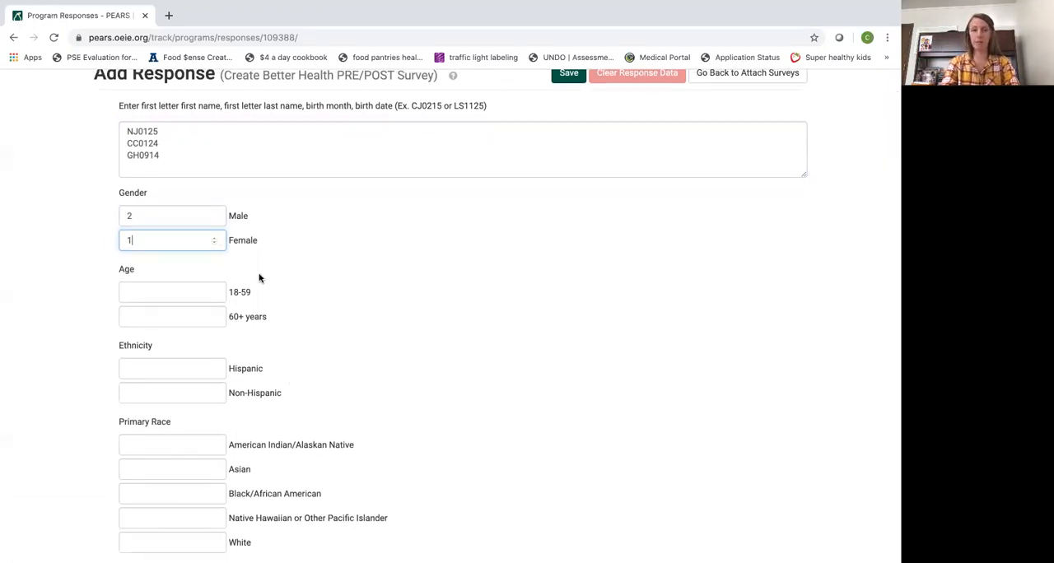
pyautogui.click(214, 293)
pyautogui.write('3')
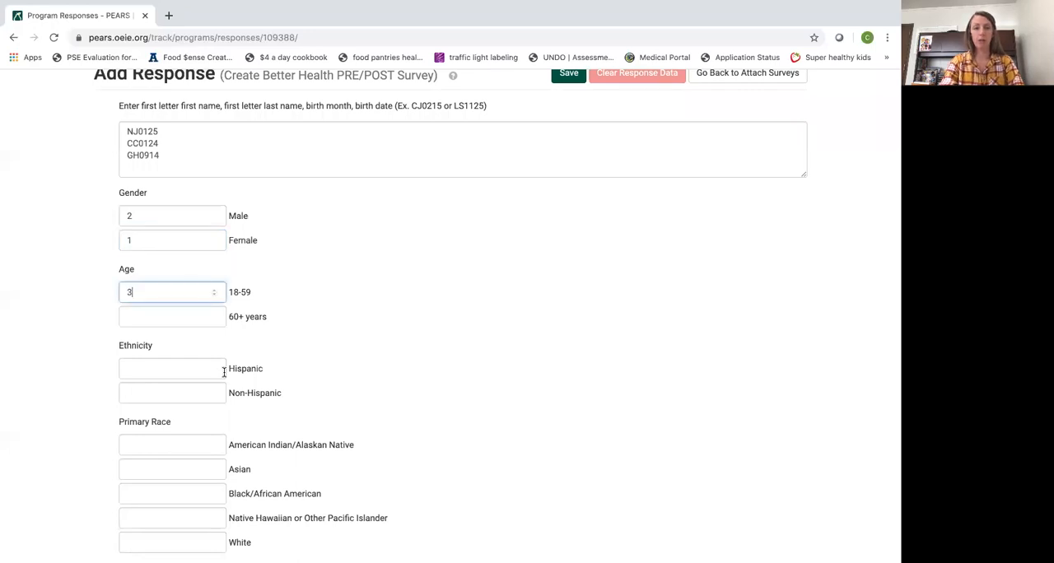
# Enter the aggregated ethnicity counts as 1 Hispanic and 2 Non-Hispanic
pyautogui.scroll(-2, 223, 370)
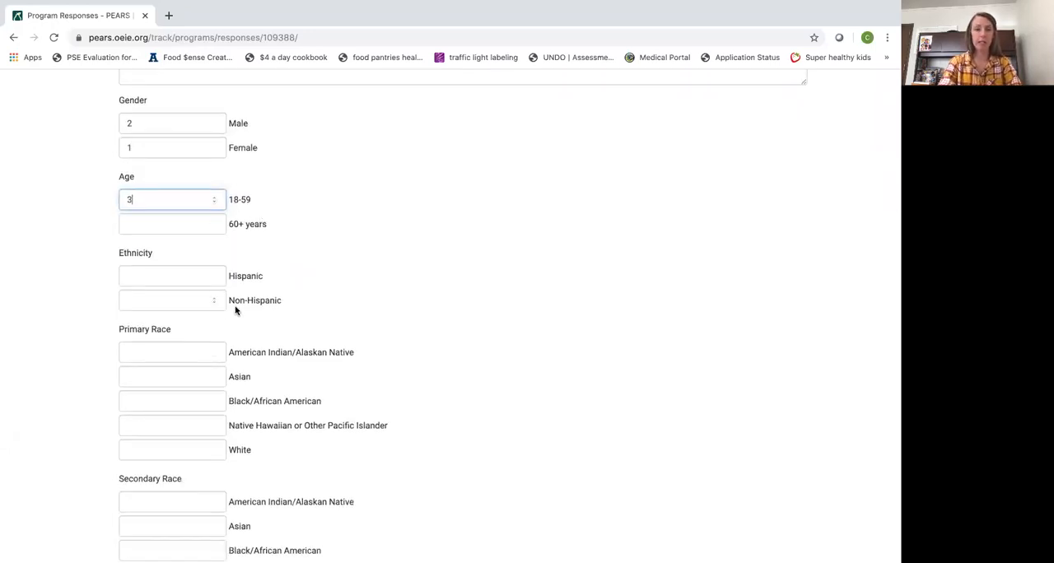
pyautogui.click(215, 277)
pyautogui.write('1')
pyautogui.click(215, 300)
pyautogui.write('2')
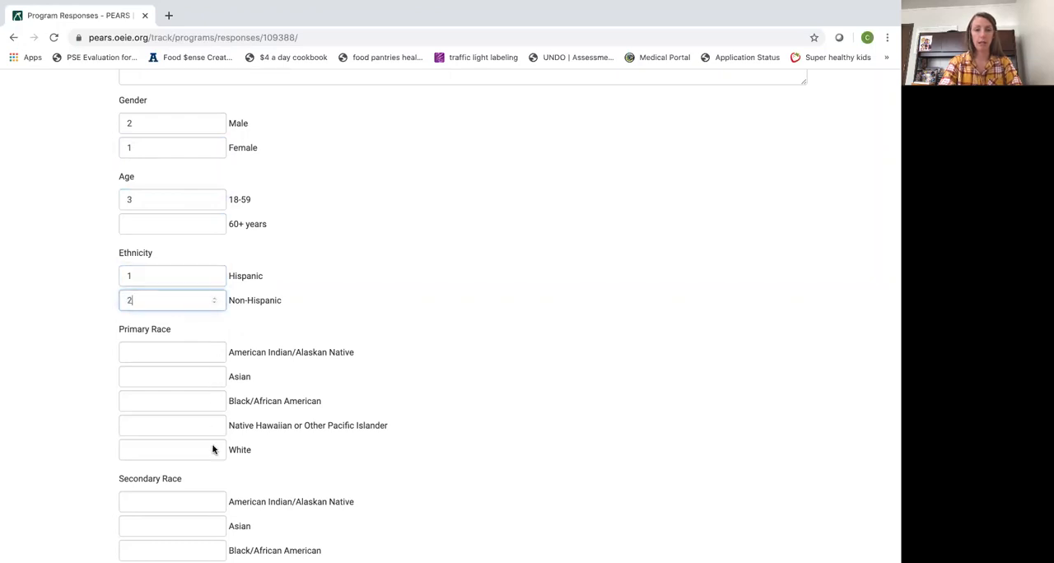
# Set the primary race counts to 1 each for Black/African American, Native Hawaiian or Other Pacific Islander, and White
pyautogui.click(213, 401)
pyautogui.write('1')
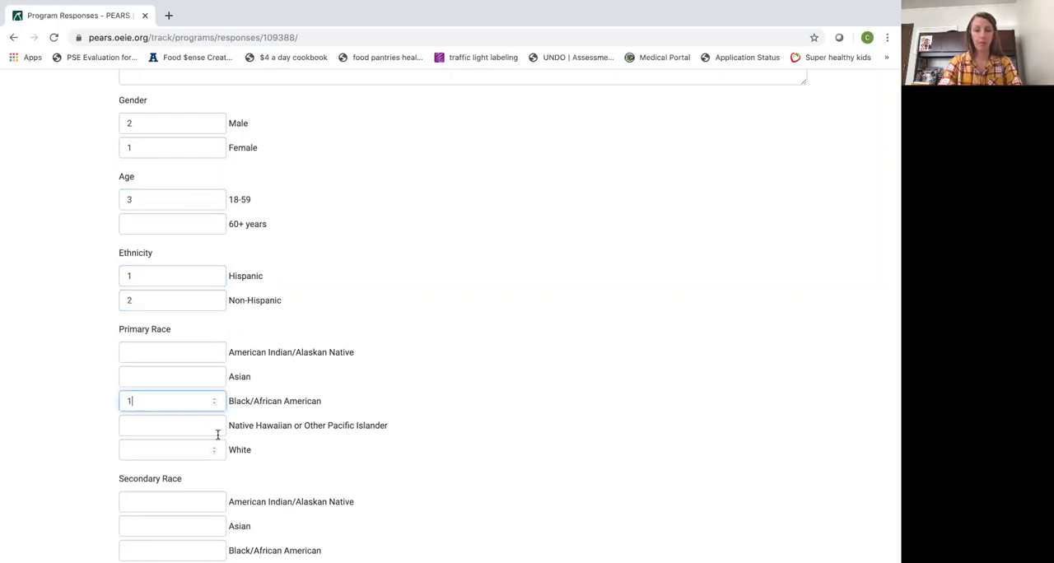
pyautogui.click(214, 427)
pyautogui.write('1')
pyautogui.click(215, 449)
pyautogui.write('1')
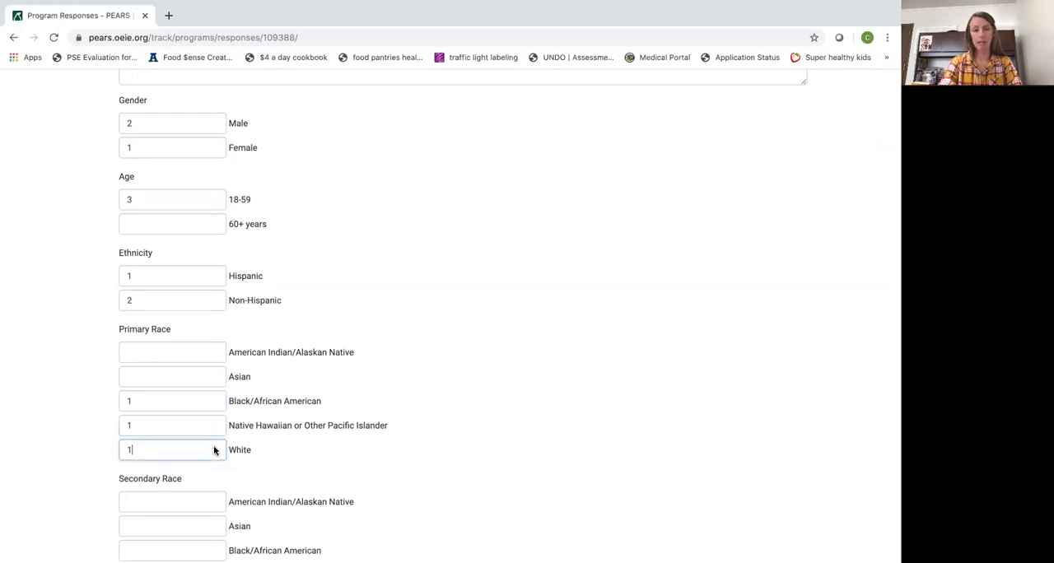
# For worry about money to buy nutritious meals, enter 1 for All months and 2 for Some months
pyautogui.scroll(-4, 214, 449)
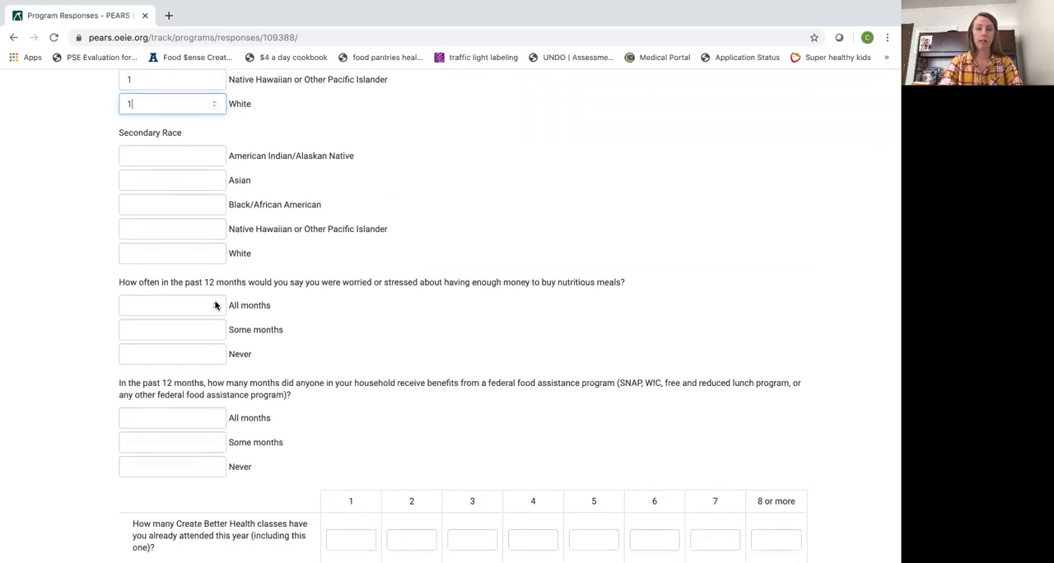
pyautogui.click(214, 306)
pyautogui.write('1')
pyautogui.click(214, 330)
pyautogui.write('2')
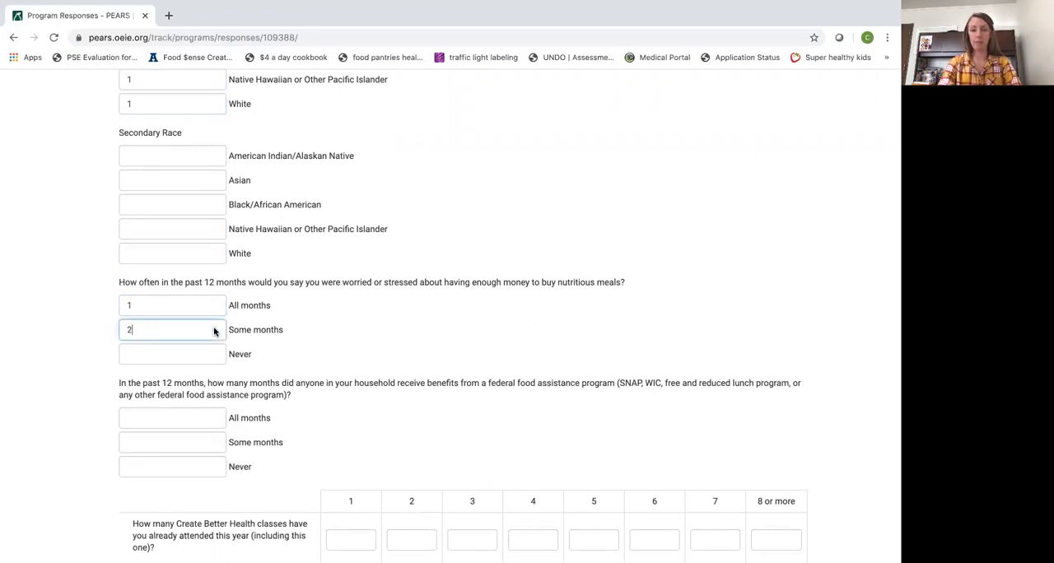
# For months receiving federal food assistance benefits, enter 1 for All months and 2 for Some months
pyautogui.scroll(-2, 214, 331)
pyautogui.click(212, 321)
pyautogui.write('2')
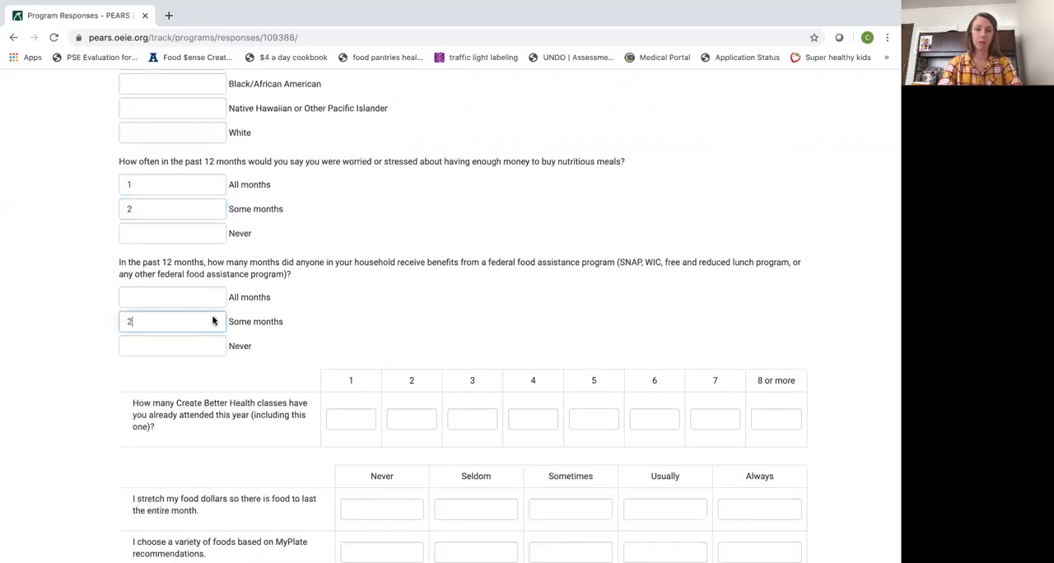
pyautogui.click(215, 294)
pyautogui.click(214, 294)
pyautogui.scroll(-2, 314, 351)
pyautogui.scroll(1, 314, 351)
pyautogui.click(213, 208)
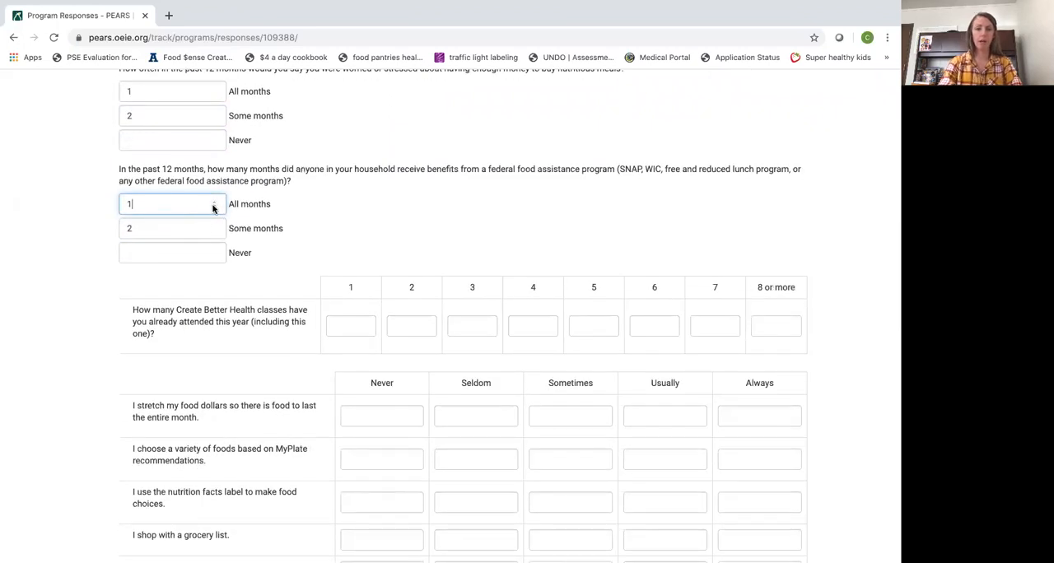
# For Create Better Health classes attended this year, enter 1 participant for three classes and 2 for four classes
pyautogui.click(486, 328)
pyautogui.click(486, 327)
pyautogui.click(486, 328)
pyautogui.click(486, 327)
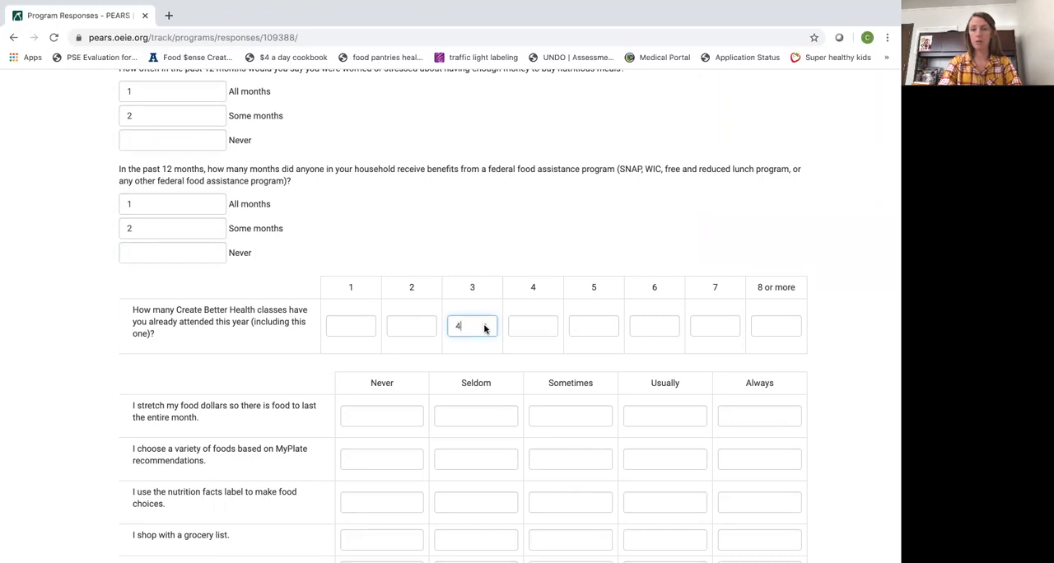
pyautogui.click(545, 324)
pyautogui.click(544, 324)
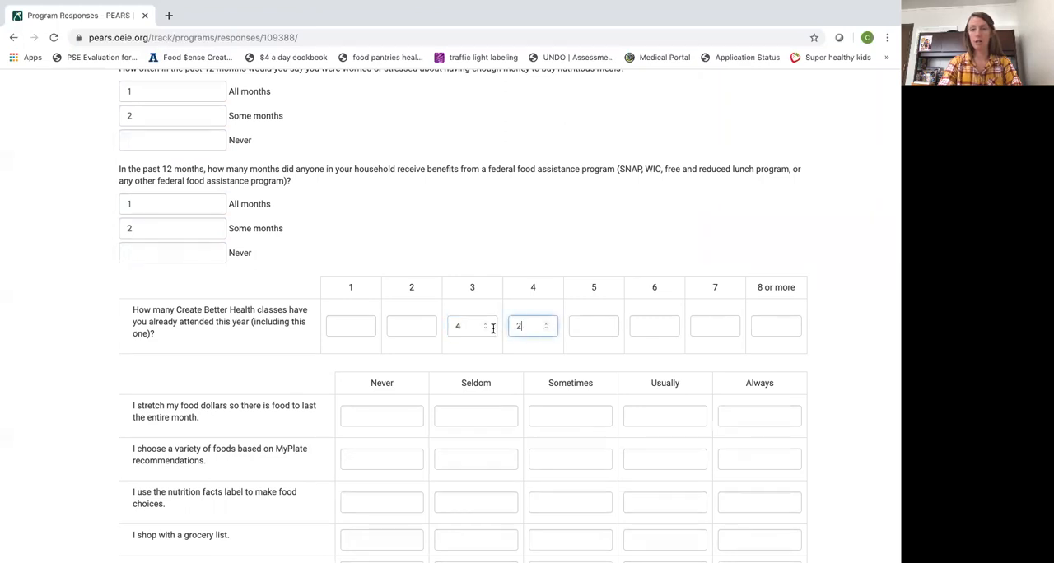
pyautogui.click(485, 329)
pyautogui.click(486, 329)
pyautogui.click(485, 329)
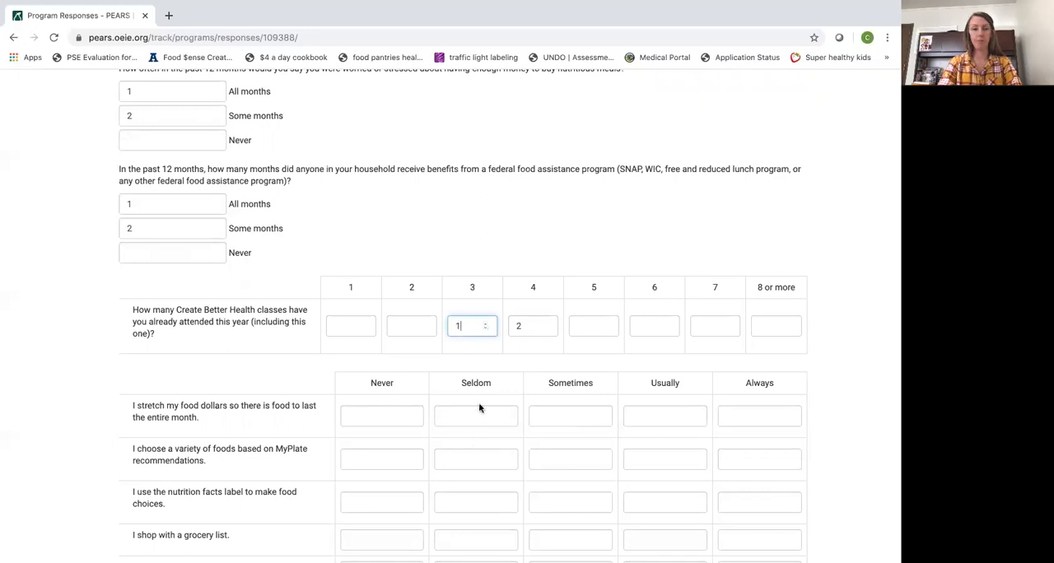
# Enter 2 Seldom and 1 Sometimes for stretching food dollars, and 1 Seldom and 2 Sometimes for using the nutrition facts label
pyautogui.scroll(-2, 480, 408)
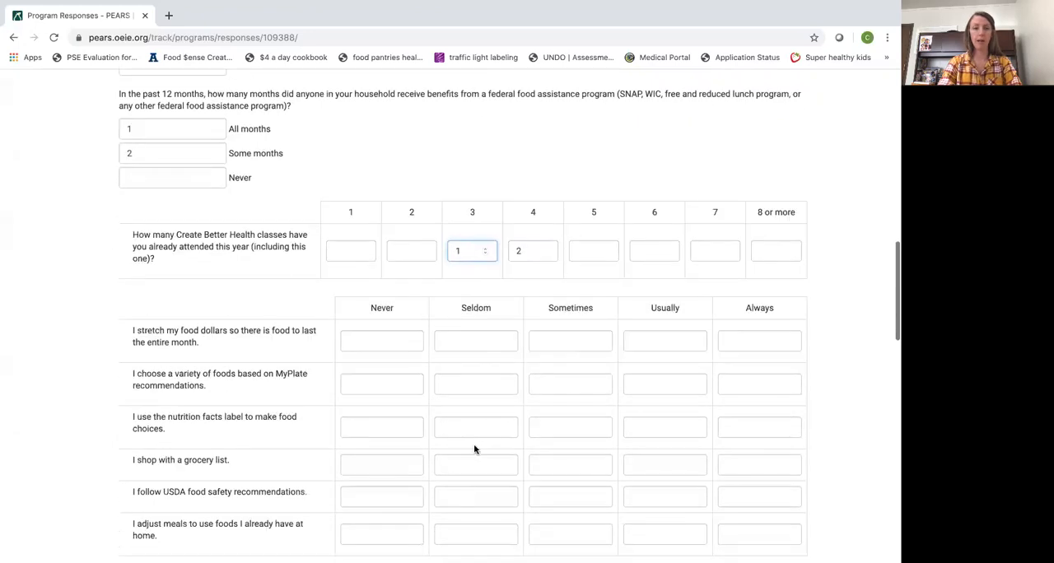
pyautogui.click(505, 340)
pyautogui.click(505, 340)
pyautogui.click(600, 338)
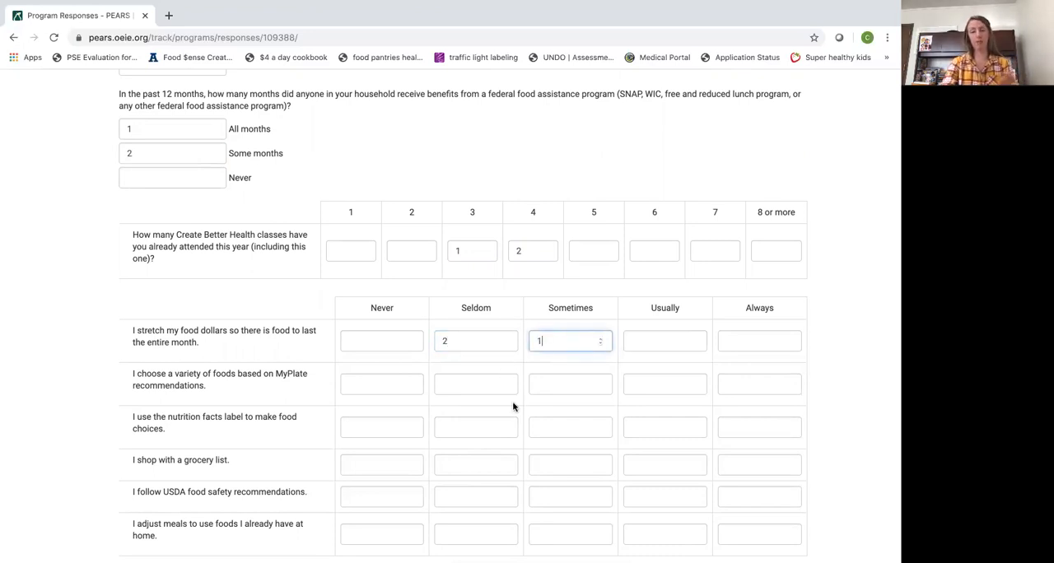
pyautogui.click(507, 425)
pyautogui.doubleClick(602, 425)
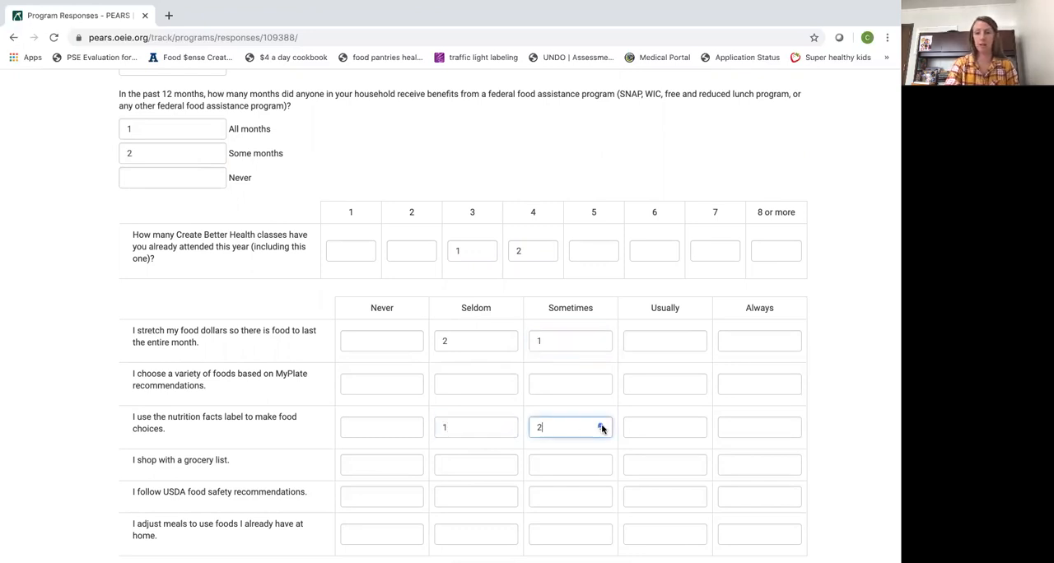
# Save the Create Better Health PRE/POST survey's aggregated response and return to the activity's attached surveys
pyautogui.scroll(-11, 602, 430)
pyautogui.scroll(-3, 602, 429)
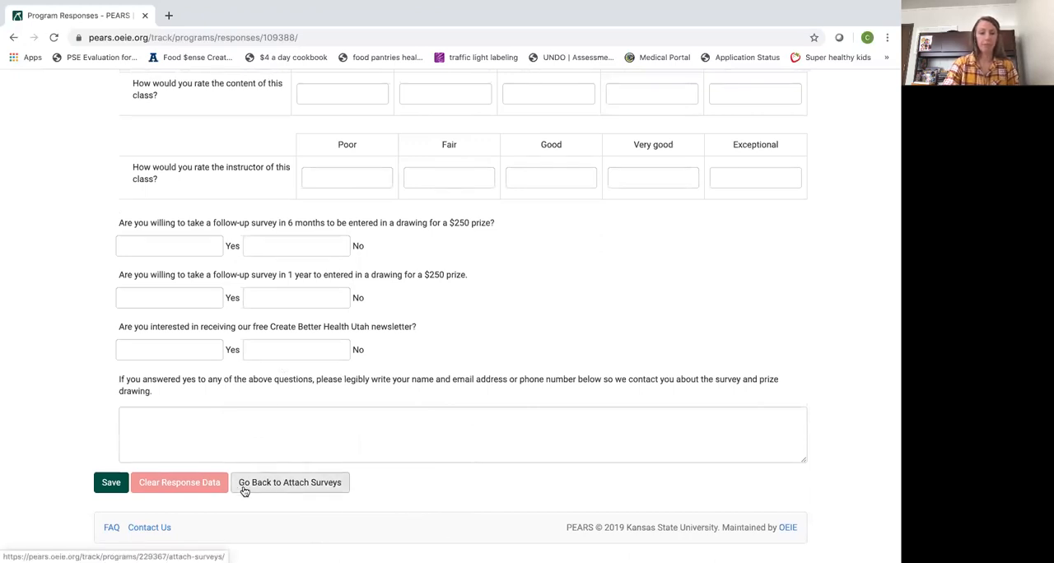
pyautogui.click(111, 483)
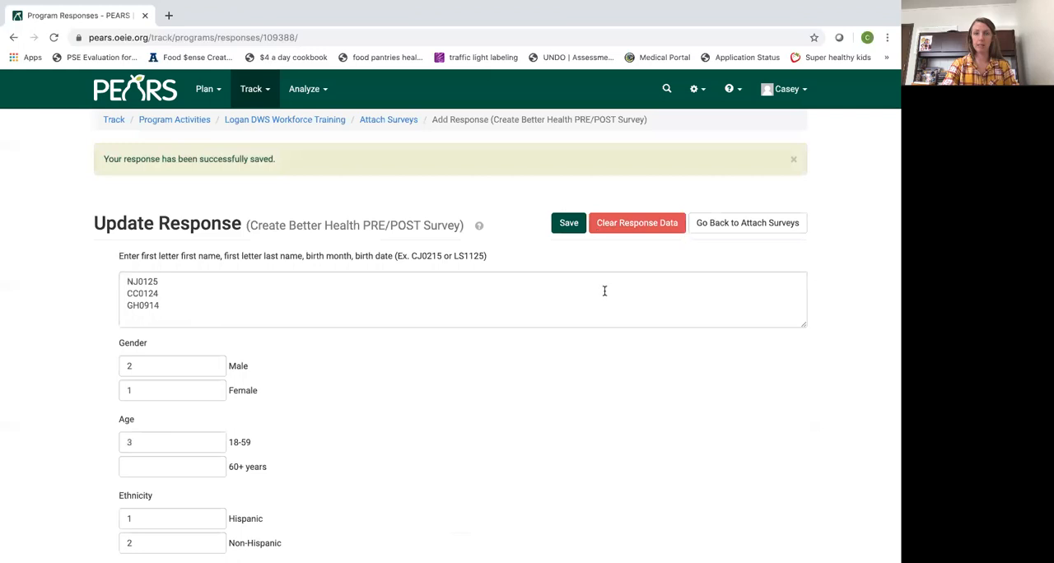
pyautogui.click(715, 225)
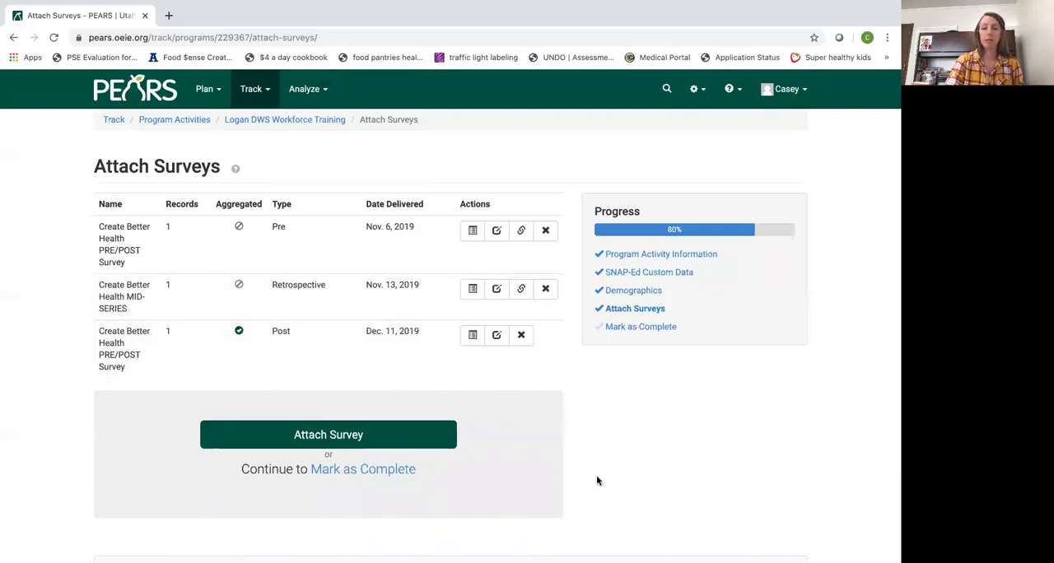
# Mark the Logan DWS Workforce Training program activity as complete and return to the list of program activities
pyautogui.scroll(-1, 598, 480)
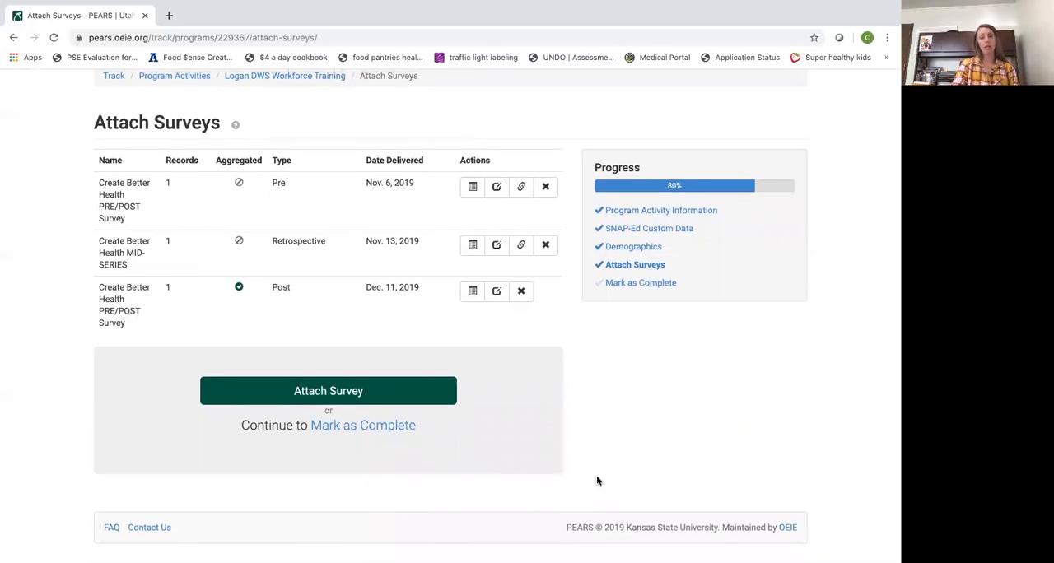
pyautogui.scroll(1, 557, 404)
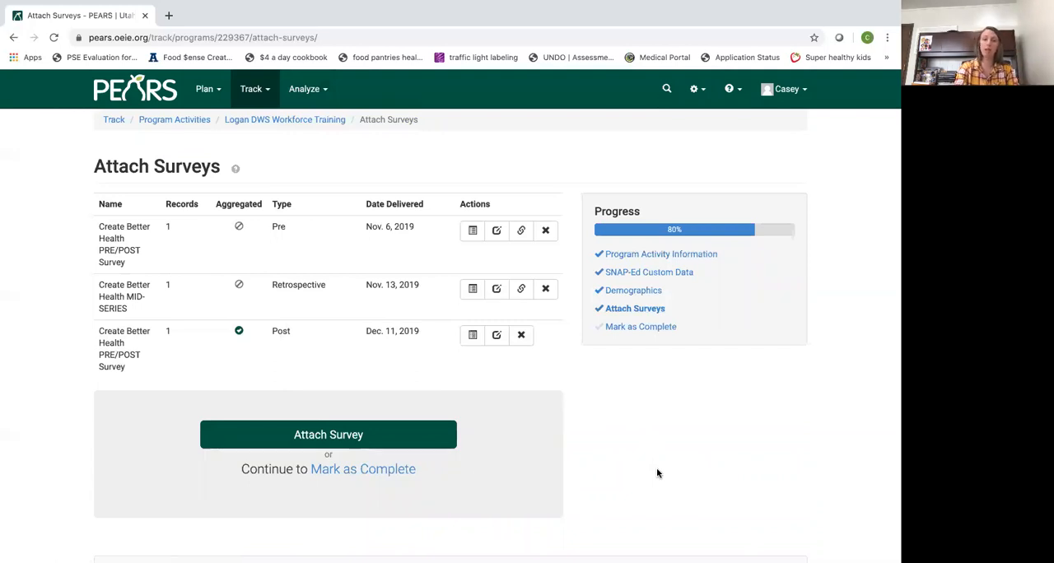
pyautogui.click(408, 471)
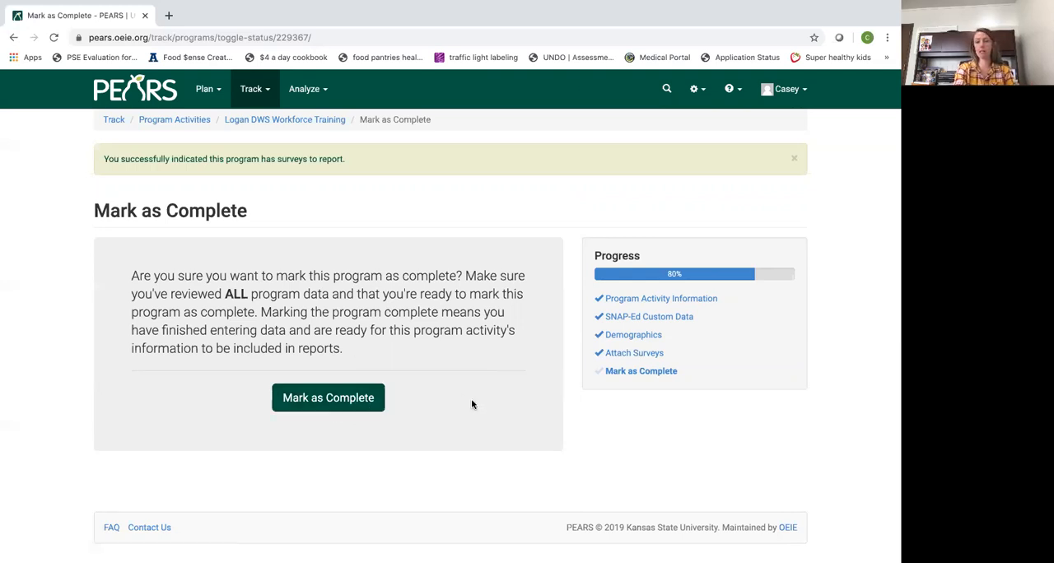
pyautogui.click(360, 409)
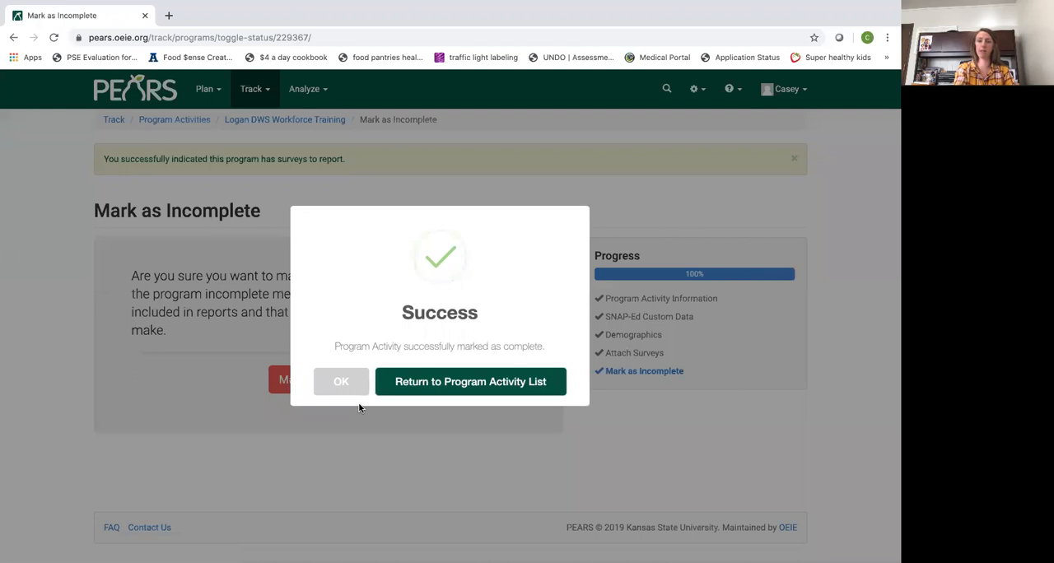
pyautogui.click(499, 389)
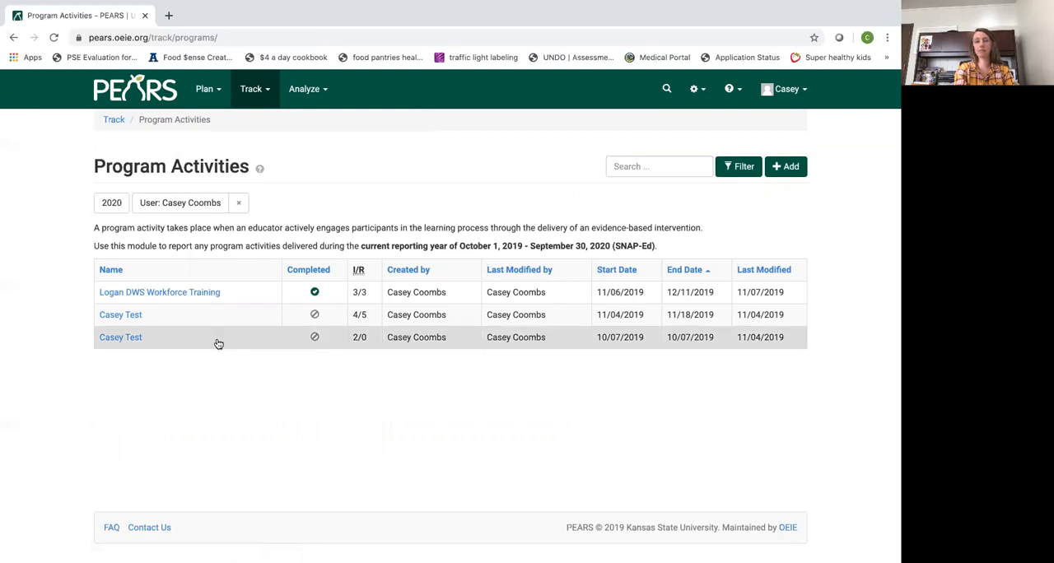
# Open the Logan DWS Workforce Training record from the program activities and look over its details
pyautogui.click(171, 294)
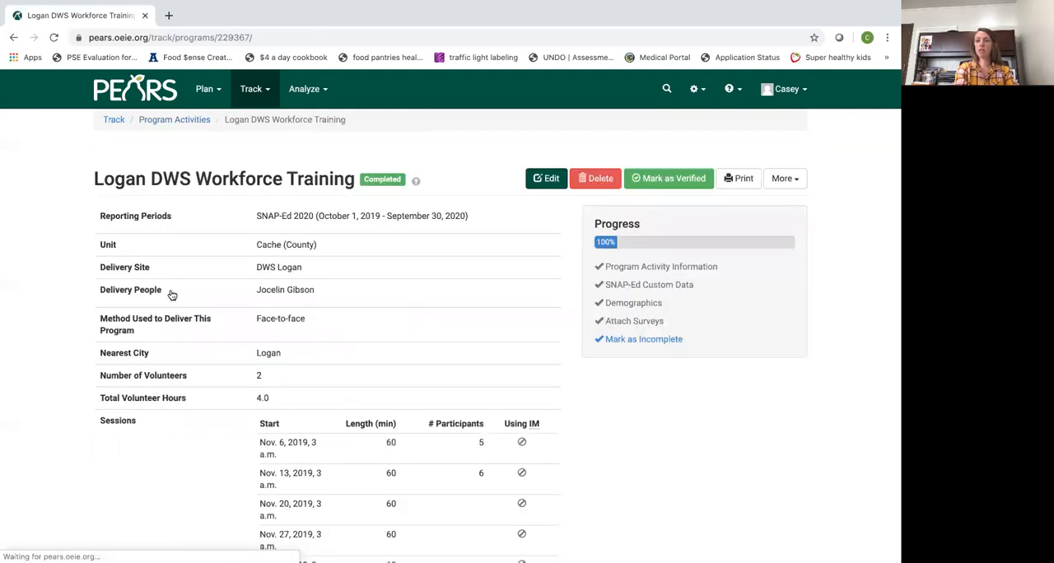
pyautogui.scroll(-1, 536, 353)
pyautogui.scroll(1, 537, 353)
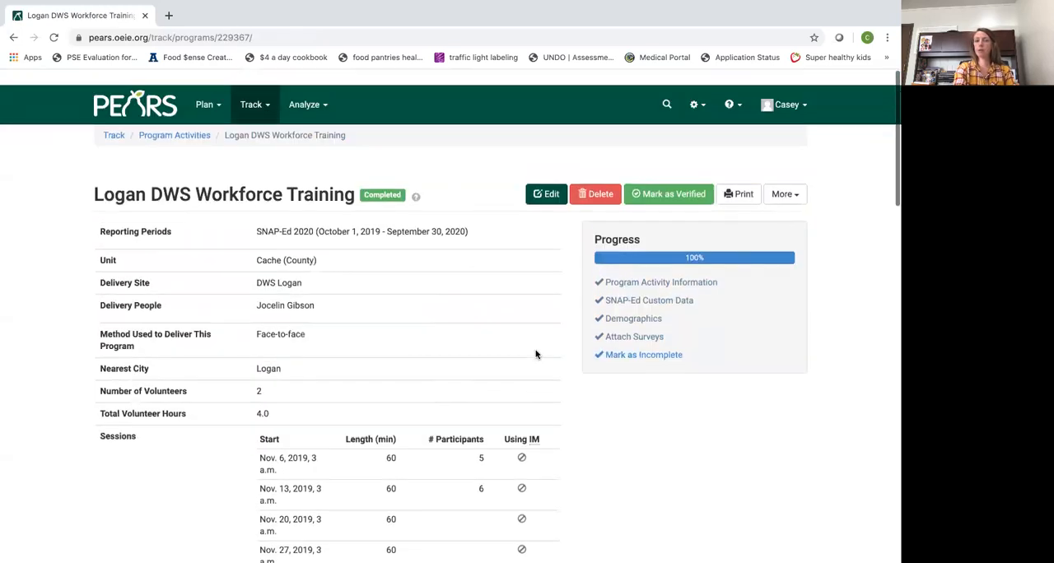